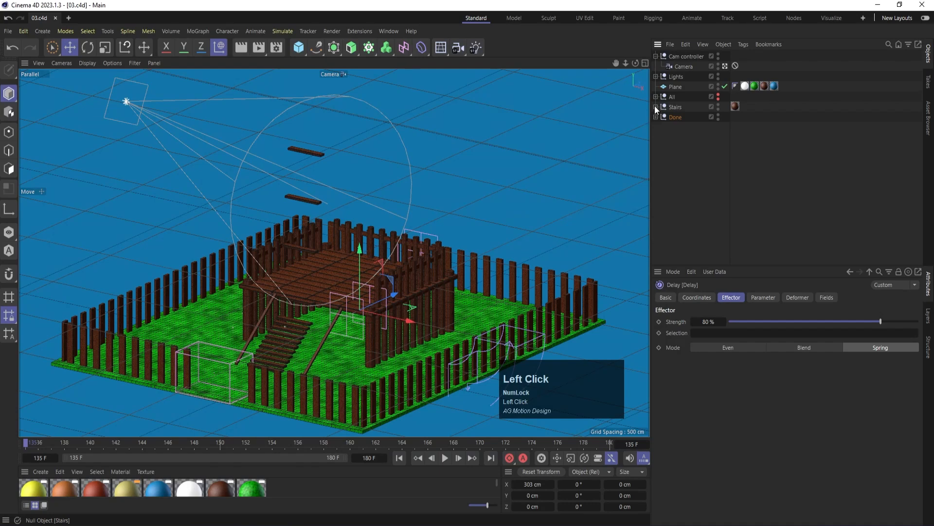
# Move the Stairs null into the Done group and keep the group collapsed.
pyautogui.click(677, 107)
pyautogui.moveTo(673, 106); pyautogui.dragTo(678, 115)
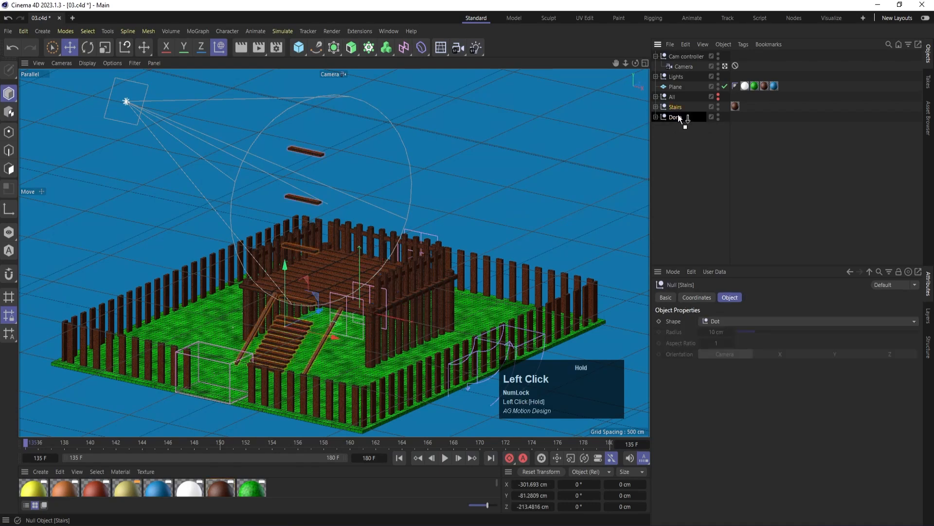
pyautogui.click(656, 106)
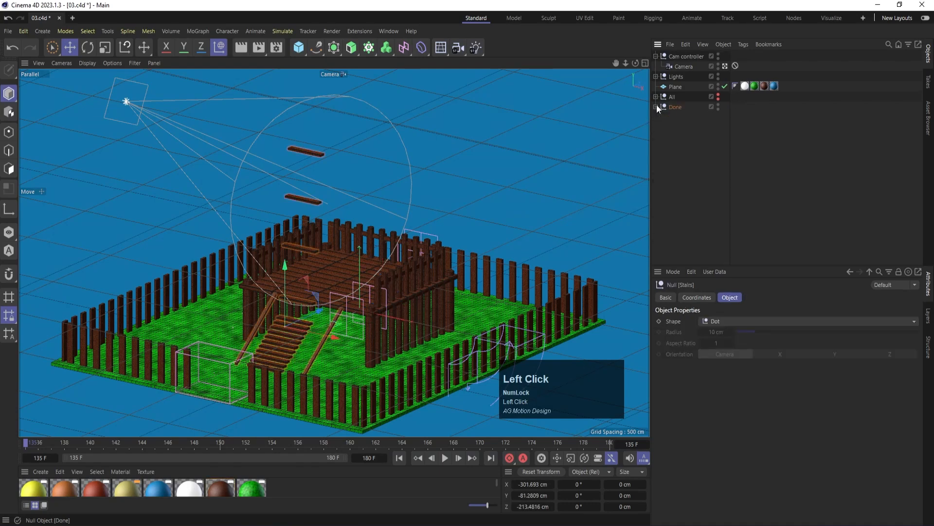
# Take the four Tree and two Pot nulls out of the All group and place them between All and Done.
pyautogui.click(656, 96)
pyautogui.click(681, 208)
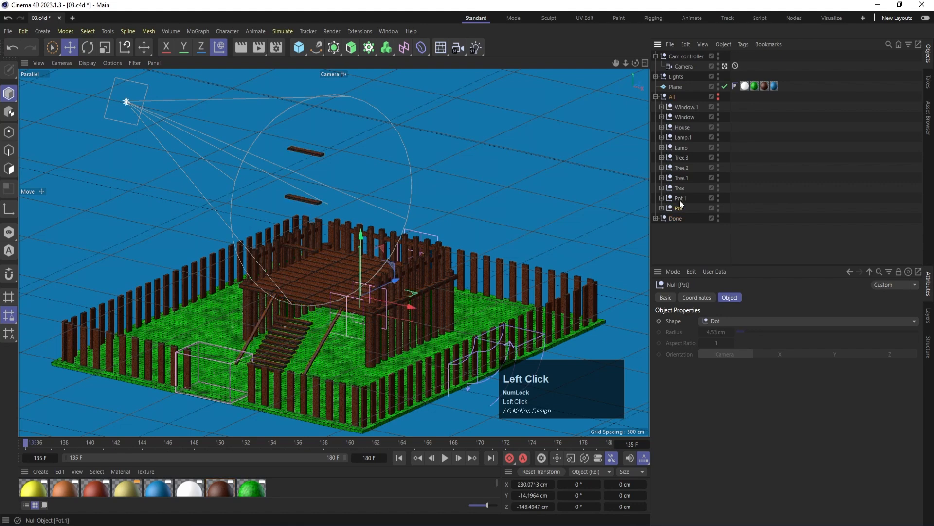
pyautogui.keyDown('shift'); pyautogui.click(680, 198); pyautogui.keyUp('shift')
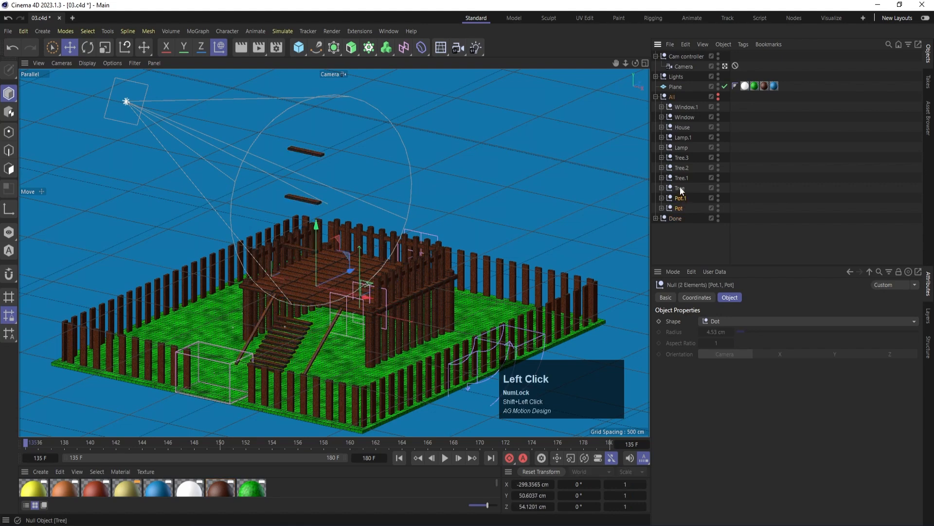
pyautogui.keyDown('shift'); pyautogui.click(681, 157); pyautogui.keyUp('shift')
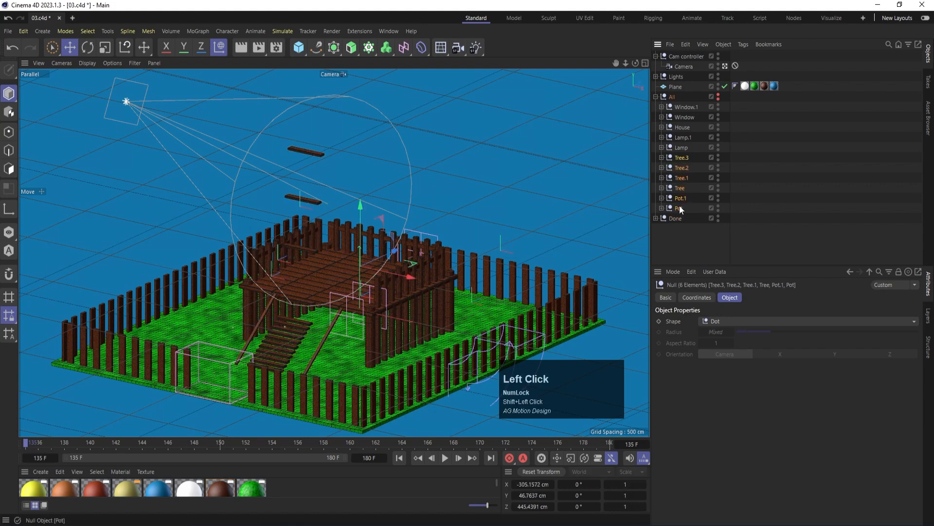
pyautogui.moveTo(679, 206); pyautogui.dragTo(685, 220)
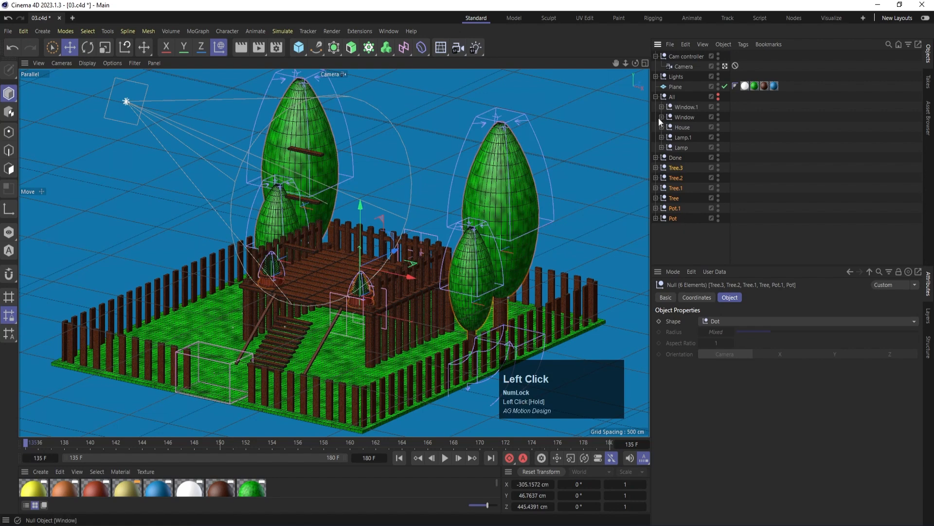
pyautogui.click(656, 96)
pyautogui.moveTo(678, 122); pyautogui.dragTo(672, 103)
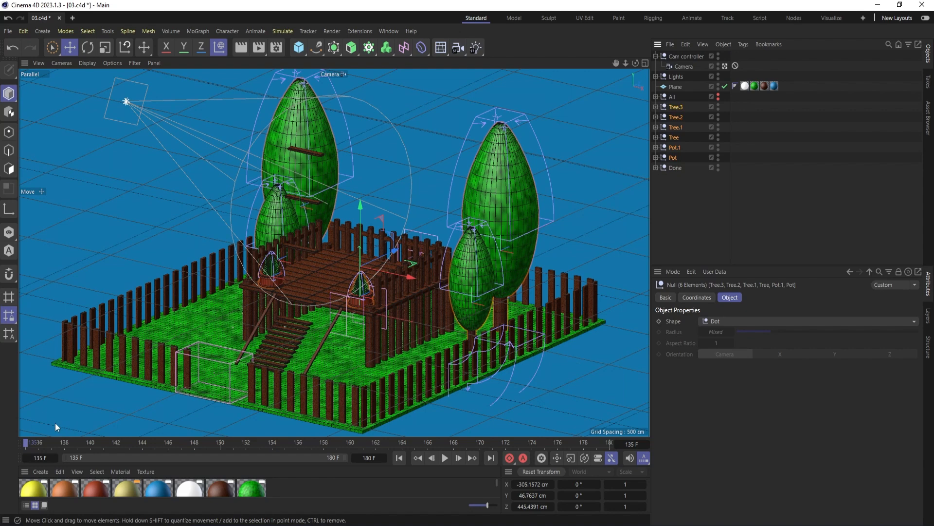
# Freeze all coordinates of the selected trees and pots and keyframe their position at frames 135 and 154.
pyautogui.click(697, 298)
pyautogui.click(679, 412)
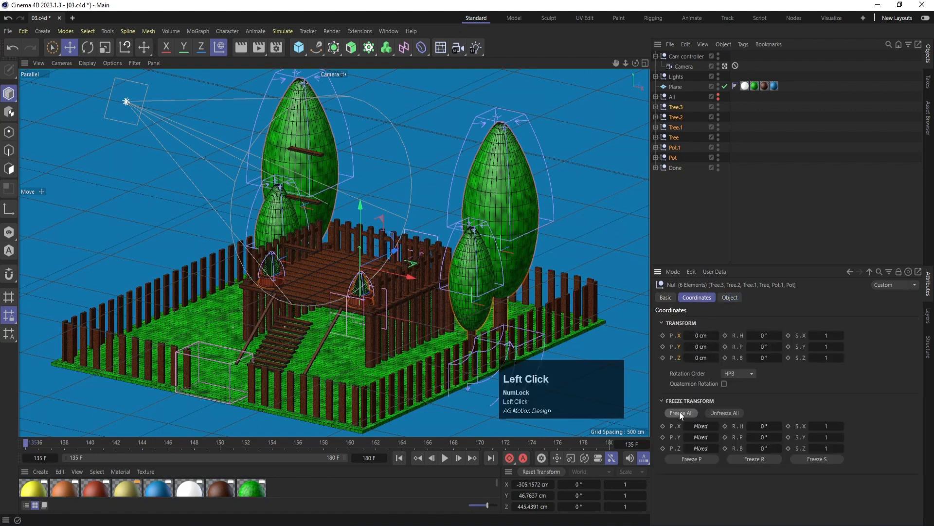
pyautogui.click(663, 358)
pyautogui.moveTo(220, 443); pyautogui.dragTo(268, 445)
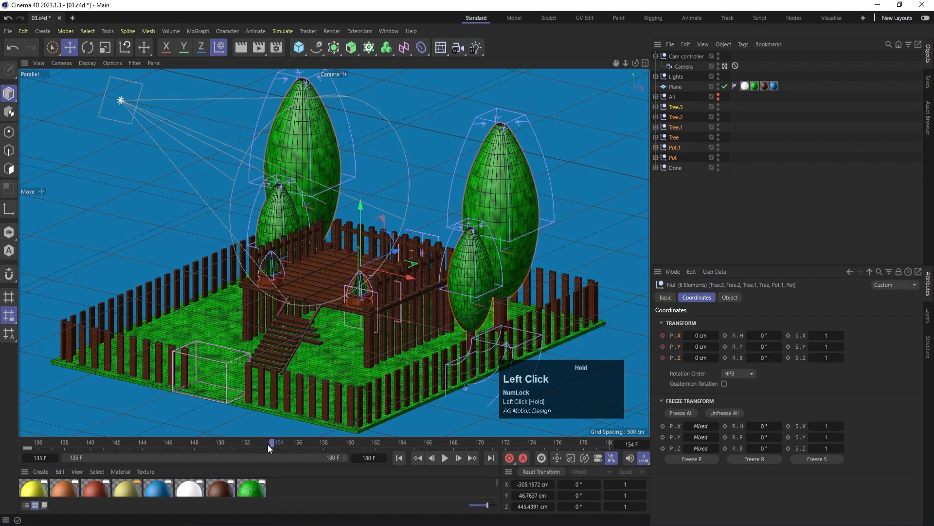
pyautogui.click(663, 357)
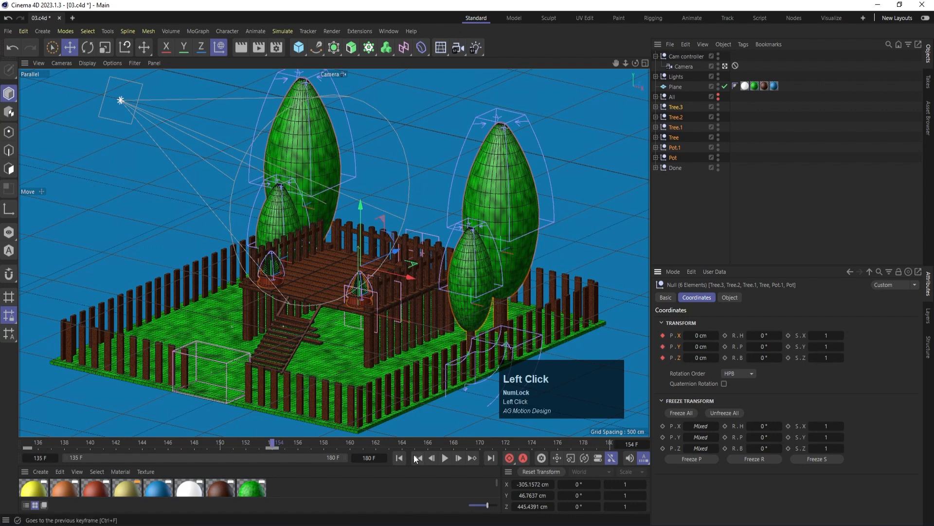
# At frame 135, raise the trees and pots to about 1582 cm in Y, key that position, and preview the drop.
pyautogui.click(399, 457)
pyautogui.moveTo(361, 206); pyautogui.dragTo(372, 1)
pyautogui.click(665, 346)
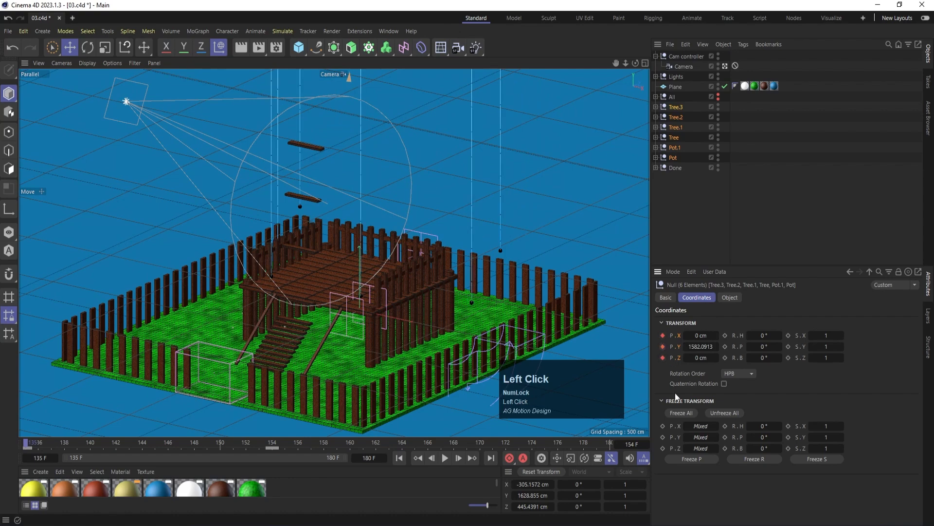
pyautogui.click(445, 458)
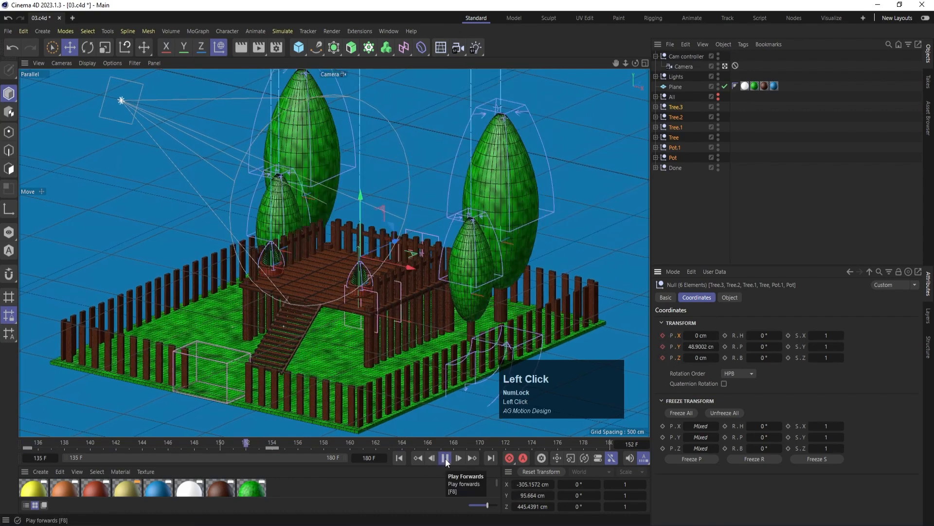
pyautogui.click(446, 458)
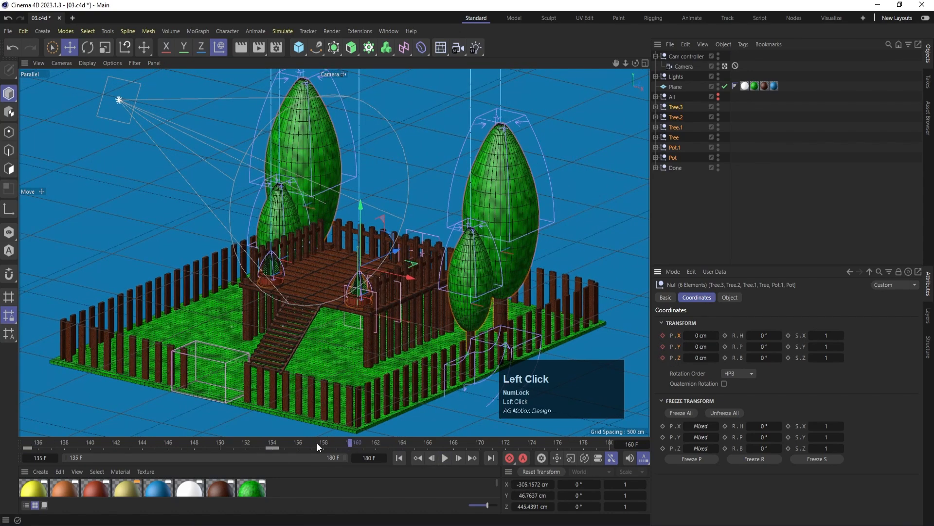
pyautogui.moveTo(317, 442); pyautogui.dragTo(2, 431)
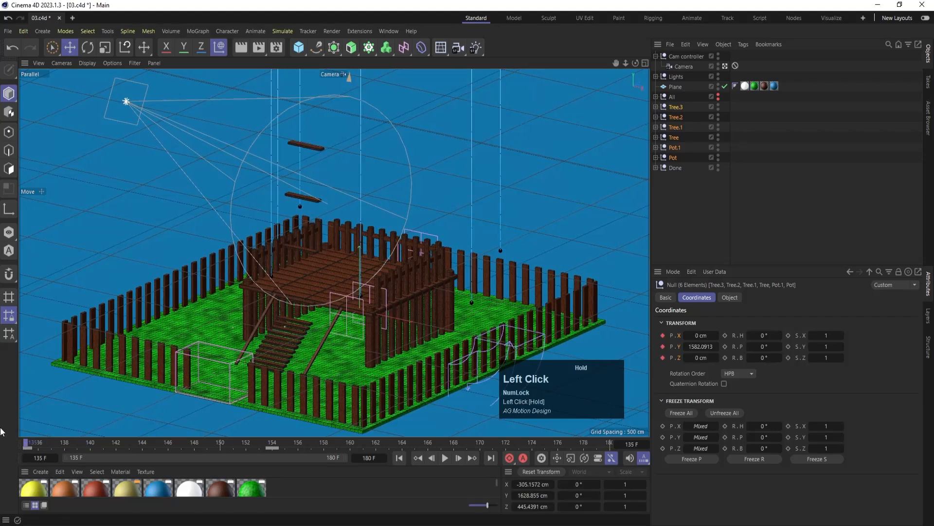
# Shift the trees' and pots' landing keyframes to frame 166, play the slower drop and return to frame 135.
pyautogui.click(272, 448)
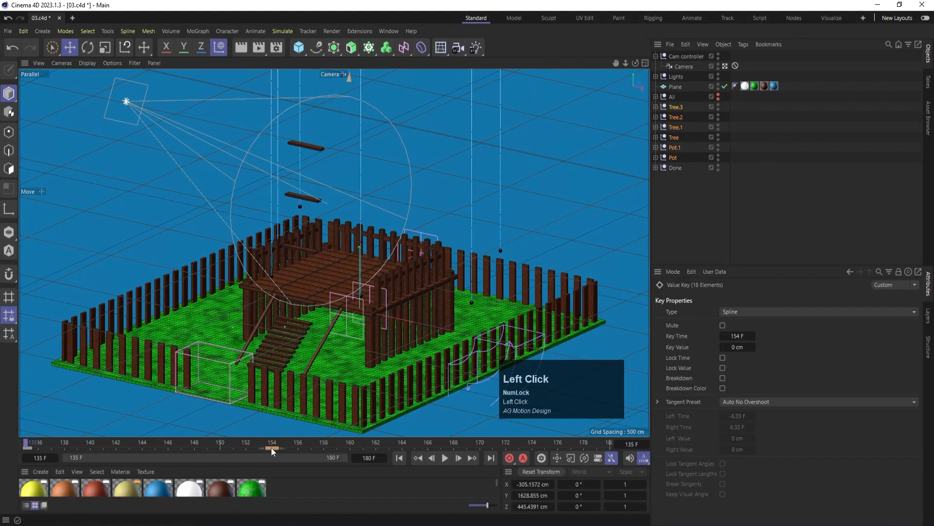
pyautogui.moveTo(275, 448); pyautogui.dragTo(301, 446)
pyautogui.click(445, 458)
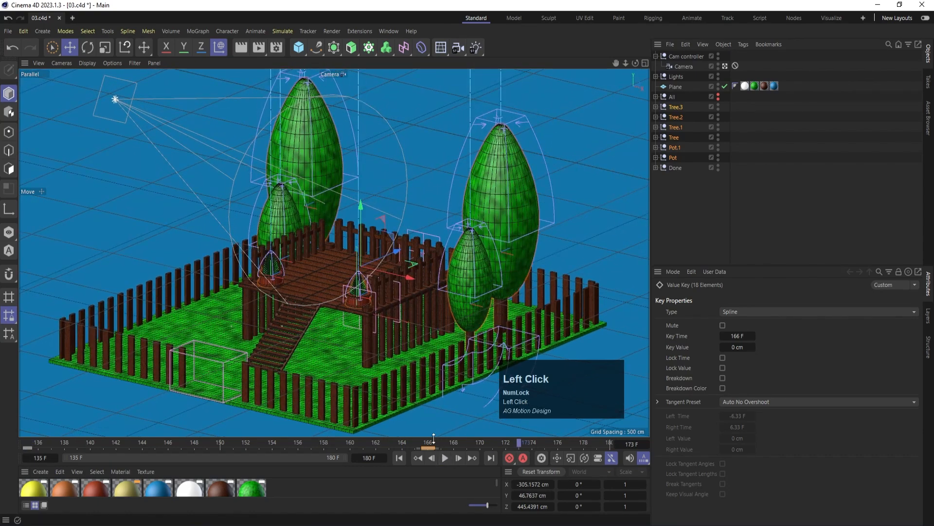
pyautogui.click(415, 442)
pyautogui.moveTo(402, 440); pyautogui.dragTo(10, 443)
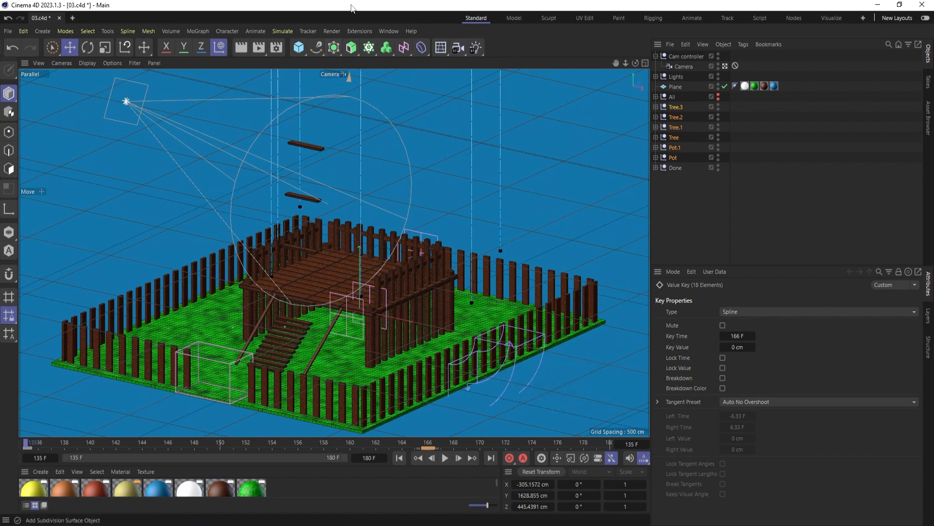
# Open the Dope Sheet timeline and remove all the Cloner objects listed in it.
pyautogui.click(386, 31)
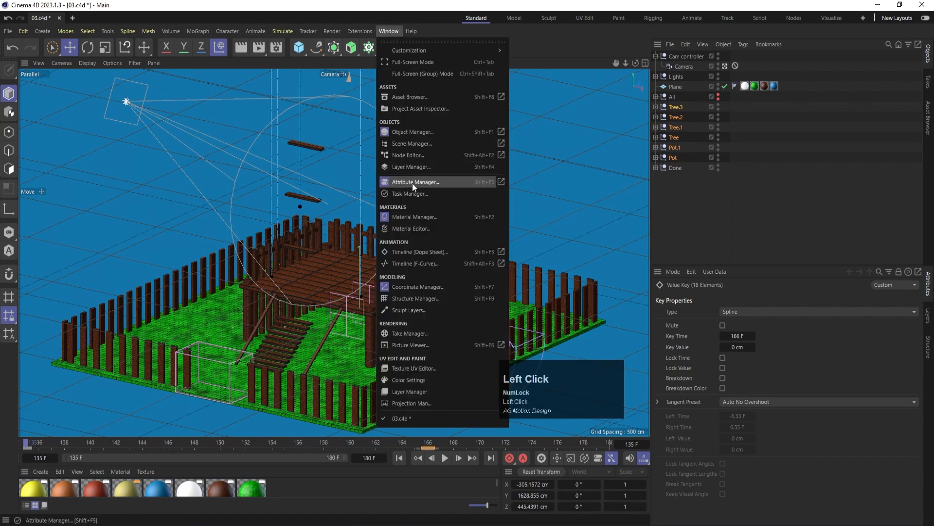
pyautogui.click(415, 252)
pyautogui.moveTo(285, 266); pyautogui.dragTo(261, 225)
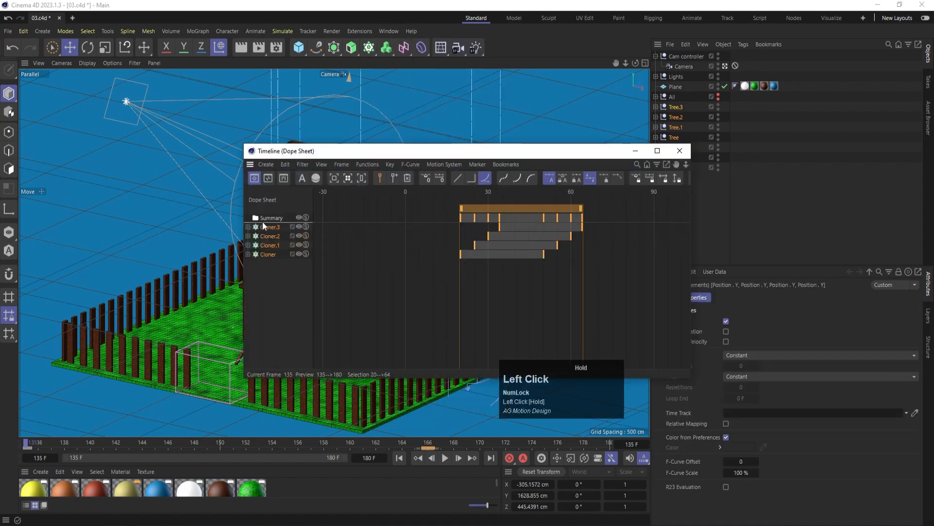
pyautogui.press('Num_Lock')
pyautogui.rightClick(263, 227)
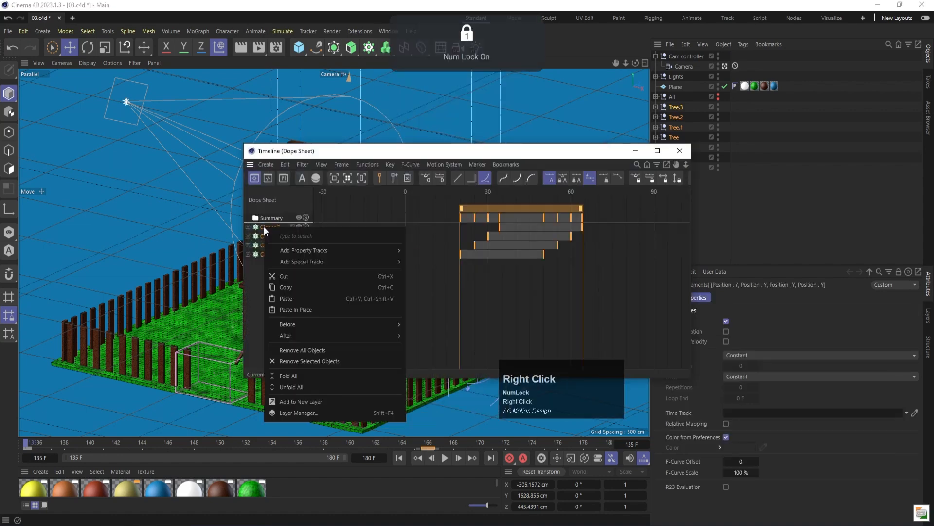
pyautogui.click(315, 351)
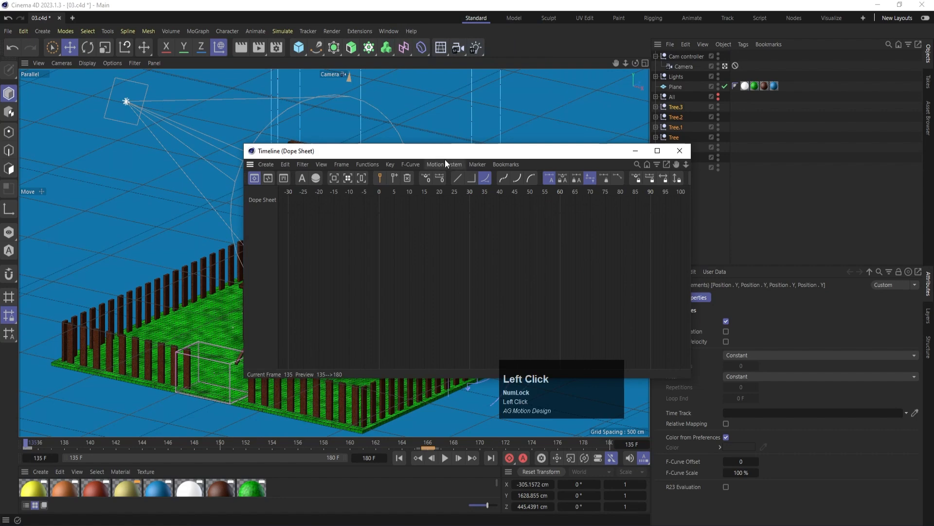
# Add the selected trees and pots to the Dope Sheet and bring their keyframes into view.
pyautogui.moveTo(445, 150); pyautogui.dragTo(294, 102)
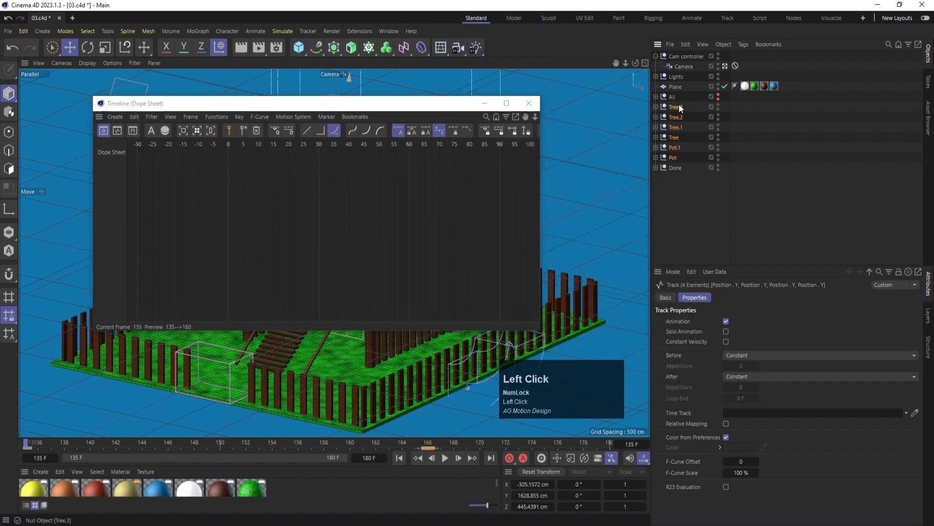
pyautogui.moveTo(679, 107); pyautogui.dragTo(267, 202)
pyautogui.moveTo(112, 164); pyautogui.dragTo(113, 165)
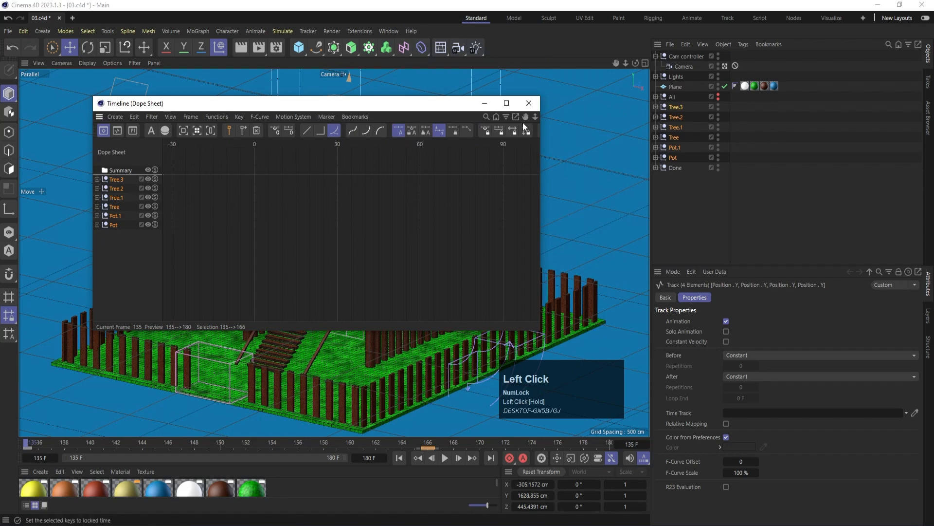
pyautogui.moveTo(528, 120); pyautogui.dragTo(83, 122)
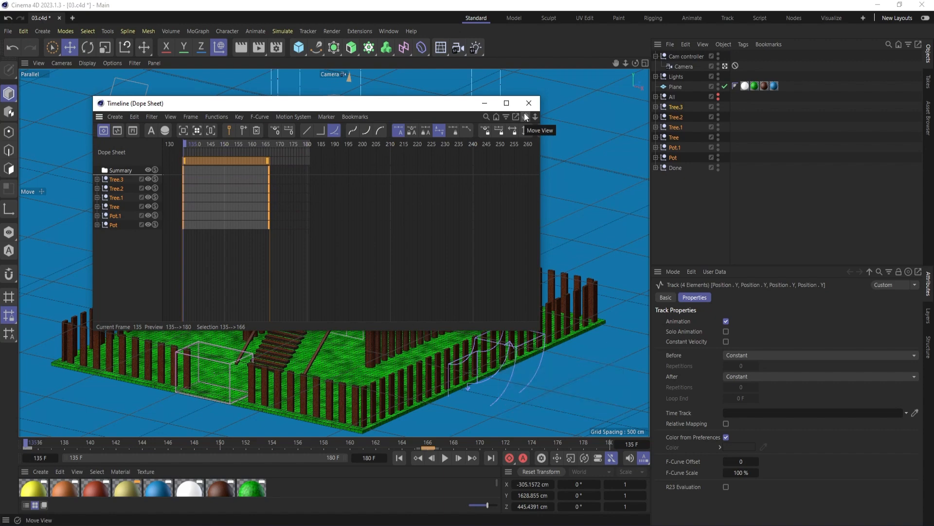
pyautogui.moveTo(393, 107); pyautogui.dragTo(466, 121)
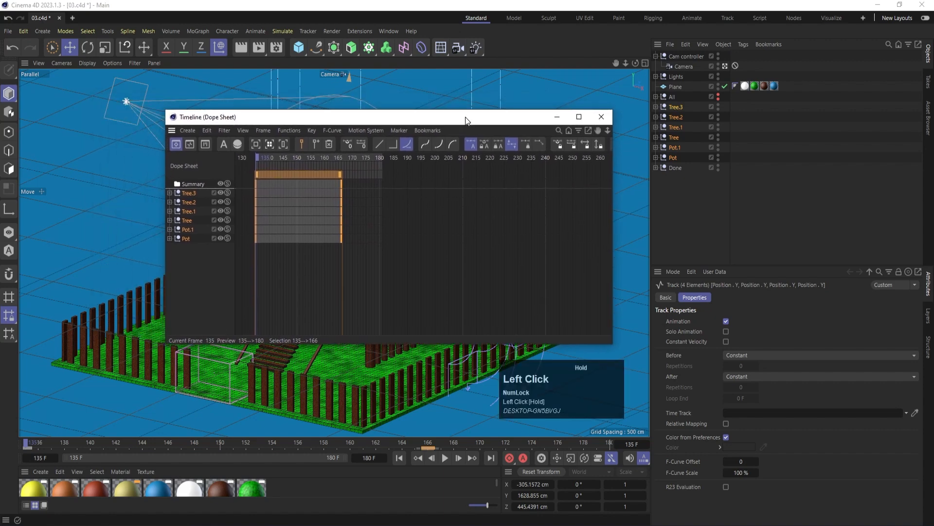
# Stagger the keyframes of Pot.1, Tree, Tree.1, Tree.2 and Tree.3 about 4 frames apart, with Tree.3 spanning 154 to 185, and put the Dope Sheet away.
pyautogui.click(185, 239)
pyautogui.click(184, 229)
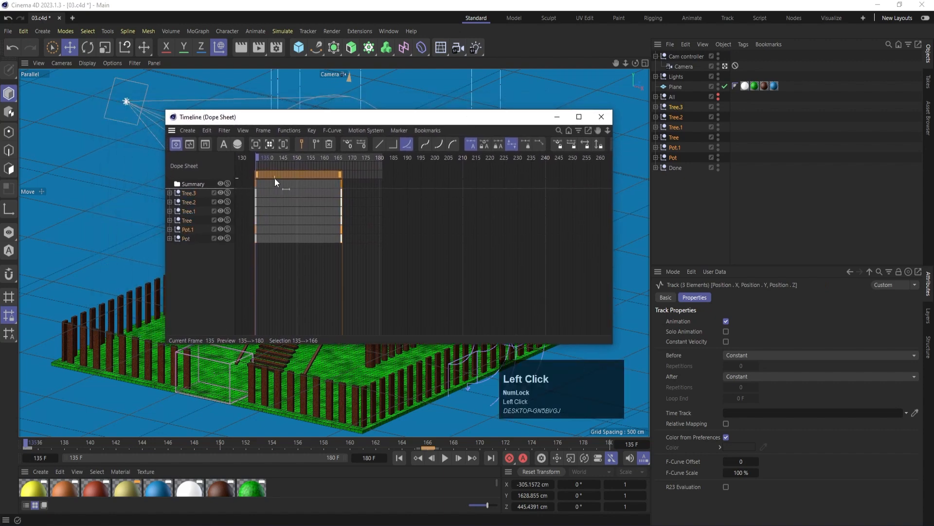
pyautogui.moveTo(269, 173); pyautogui.dragTo(332, 174)
pyautogui.click(187, 219)
pyautogui.click(195, 212)
pyautogui.click(186, 202)
pyautogui.click(217, 194)
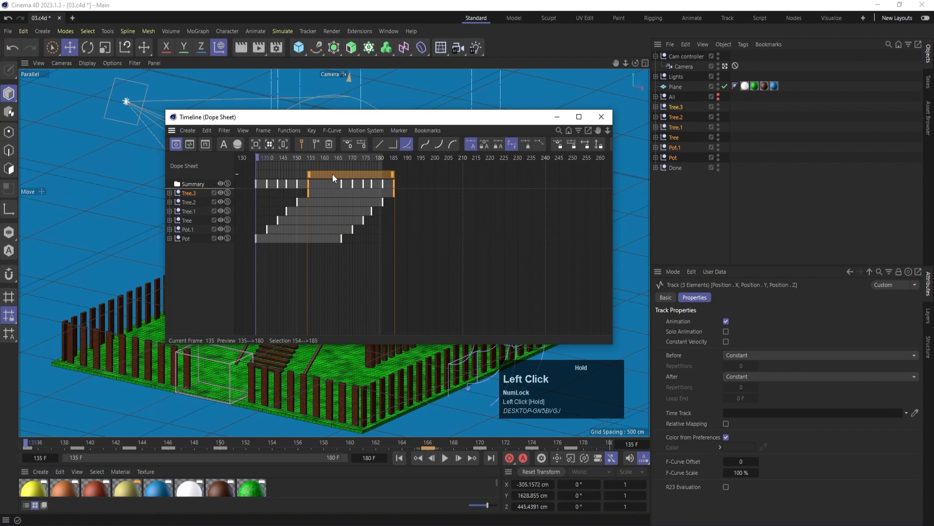
pyautogui.click(557, 117)
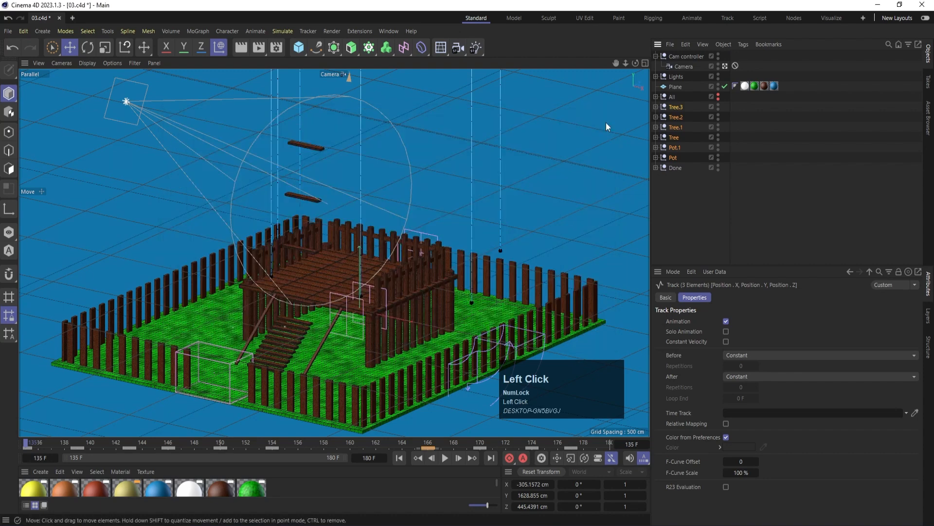
# Play back the staggered drop of trees and pots and scrub to frame 164.
pyautogui.click(444, 458)
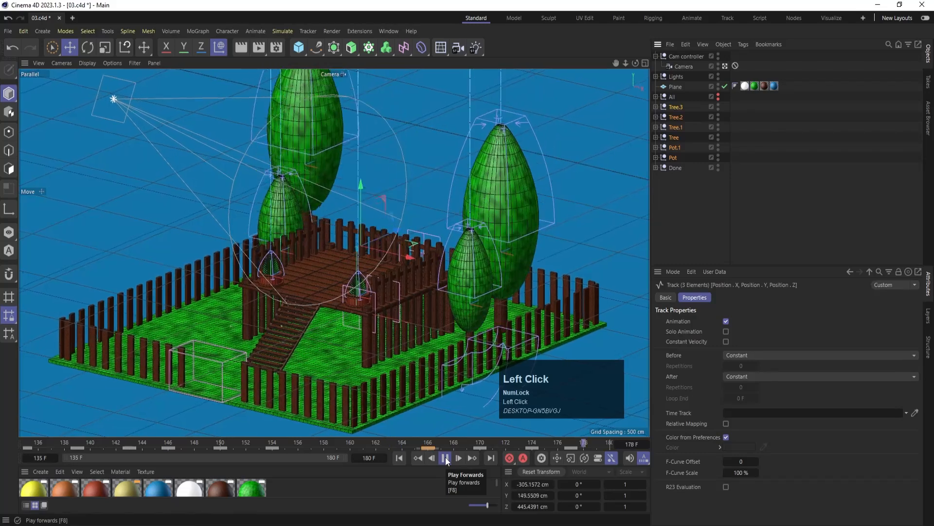
pyautogui.click(445, 458)
pyautogui.click(445, 458)
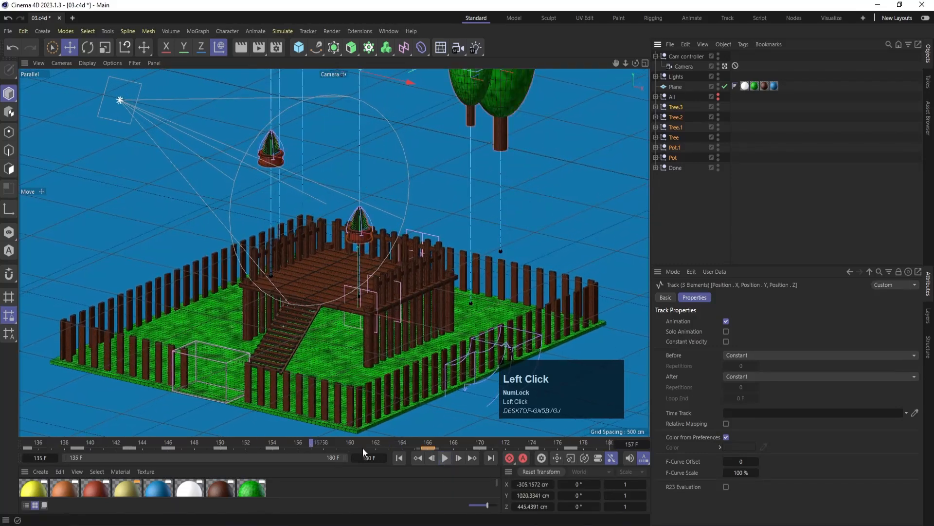
pyautogui.click(285, 444)
pyautogui.moveTo(285, 444); pyautogui.dragTo(398, 446)
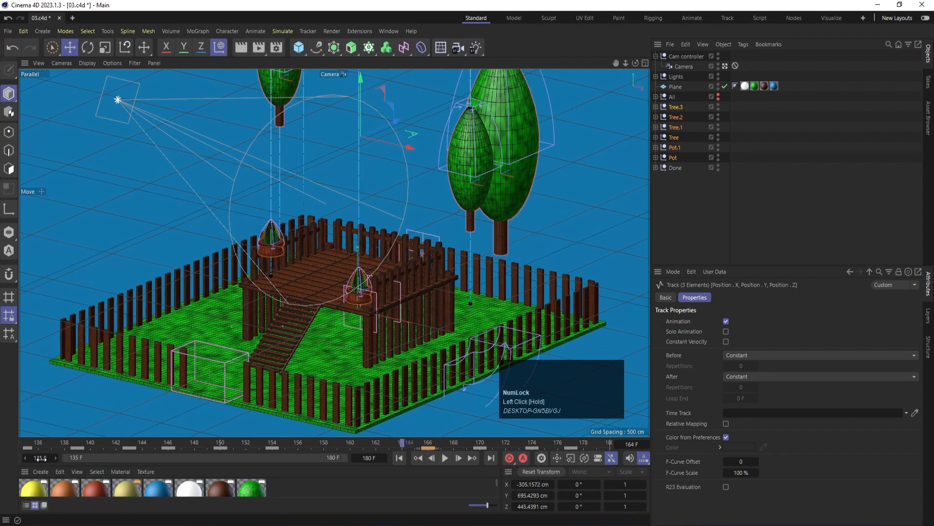
# Set the timeline range to start at frame 164 and end at frame 240.
pyautogui.click(40, 458)
pyautogui.press('BackSpace')
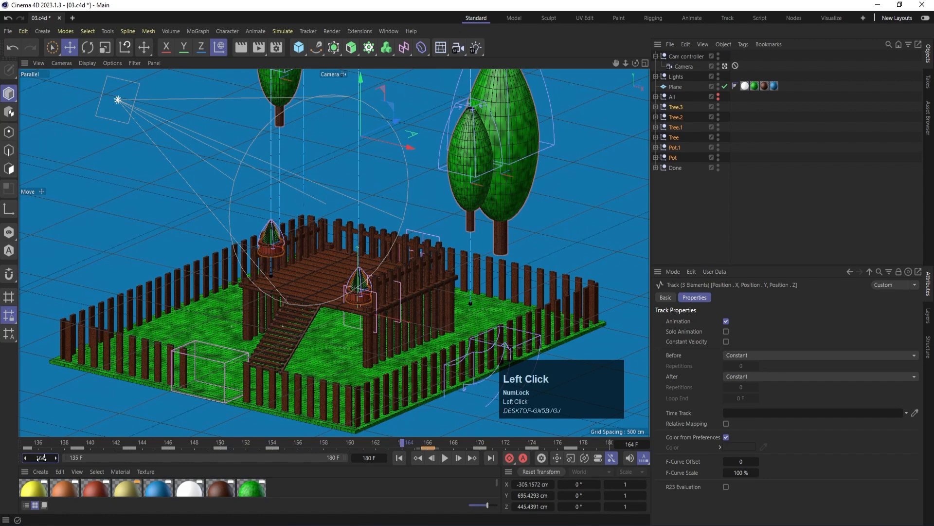
pyautogui.press('Return')
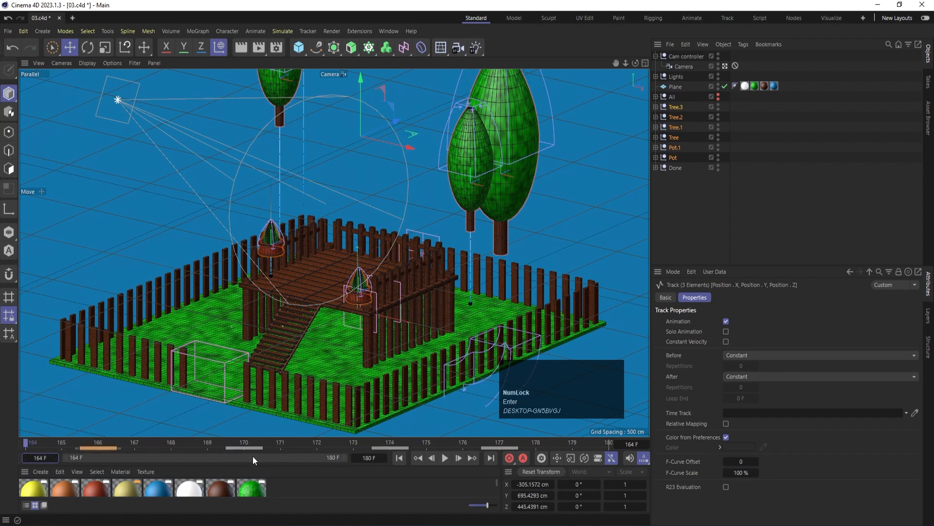
pyautogui.click(364, 458)
pyautogui.write('240')
pyautogui.press('Return')
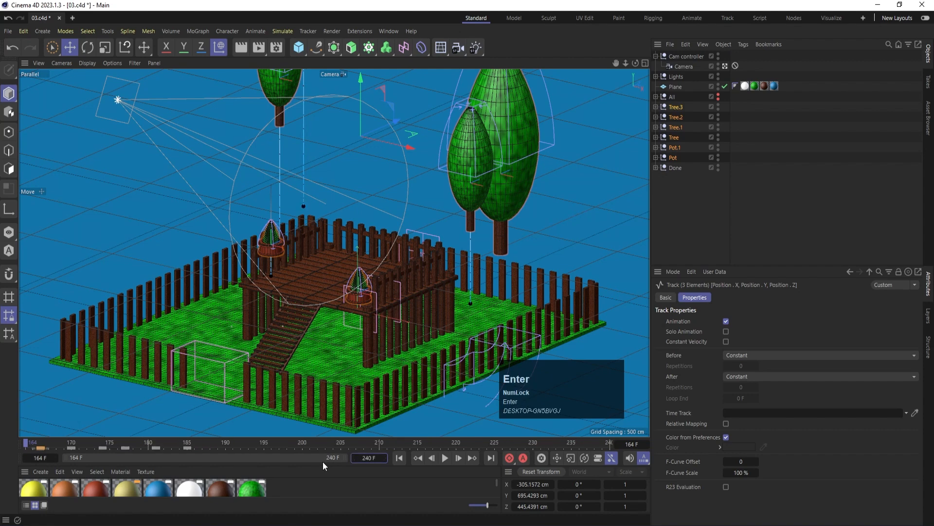
# Move the Tree and Pot nulls from Tree.3 through Pot into the Done null and collapse it.
pyautogui.click(683, 194)
pyautogui.click(675, 107)
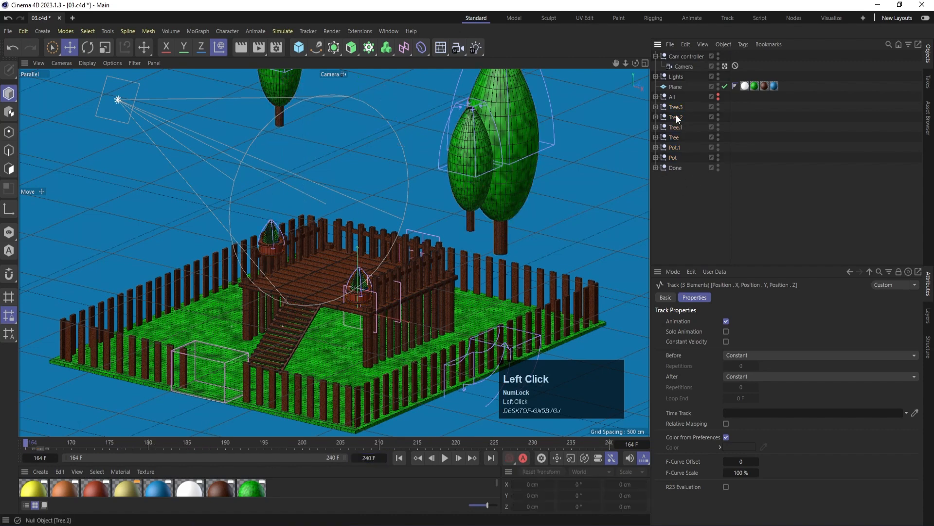
pyautogui.keyDown('shift'); pyautogui.moveTo(667, 159); pyautogui.dragTo(682, 168); pyautogui.keyUp('shift')
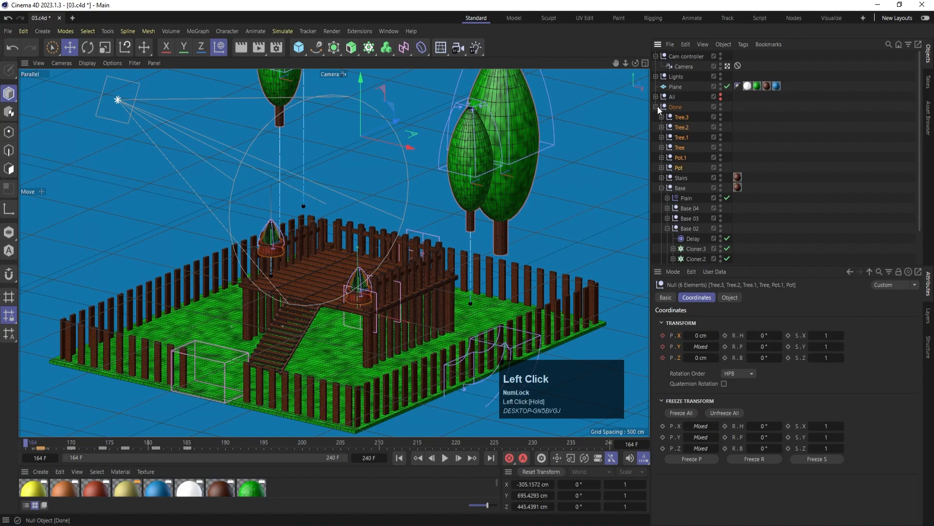
pyautogui.click(656, 106)
pyautogui.click(675, 174)
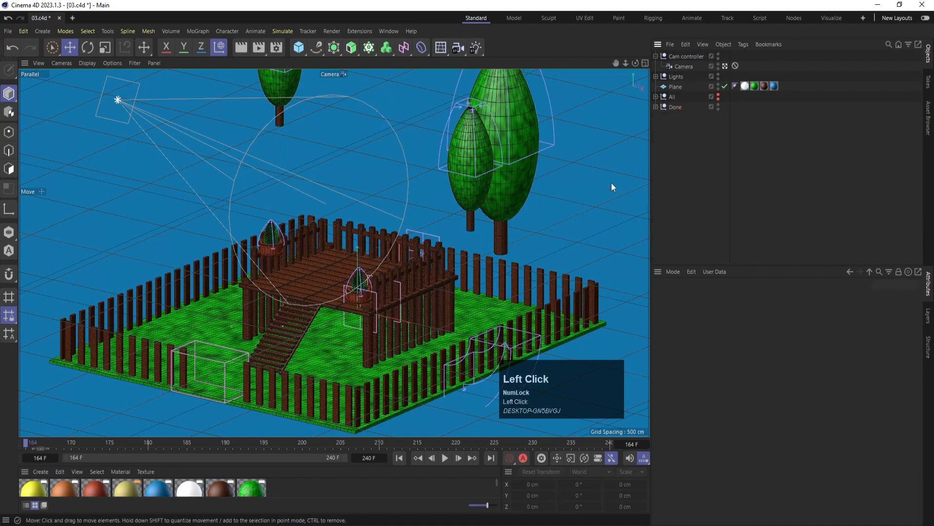
# Take Lamp.1 and Lamp out of the All null, collapse it, and place both lamps just above Done.
pyautogui.click(436, 521)
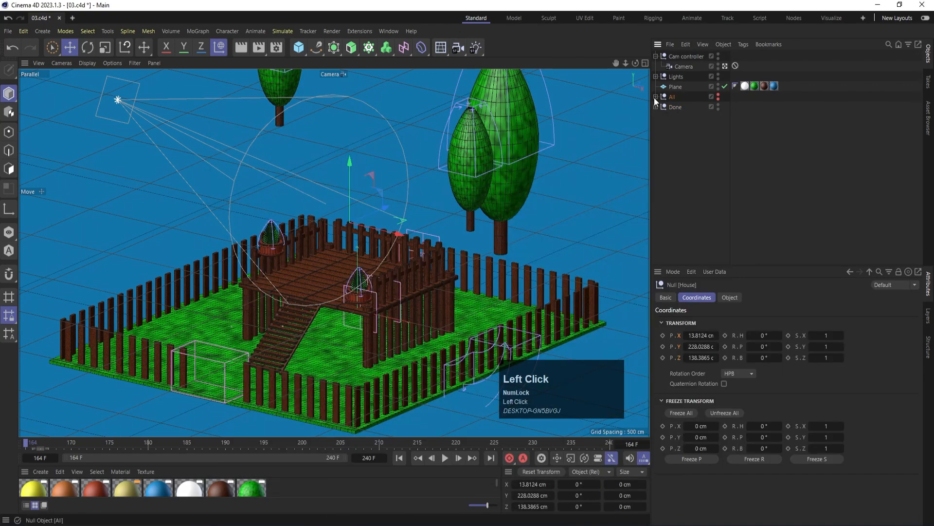
pyautogui.click(656, 97)
pyautogui.click(681, 137)
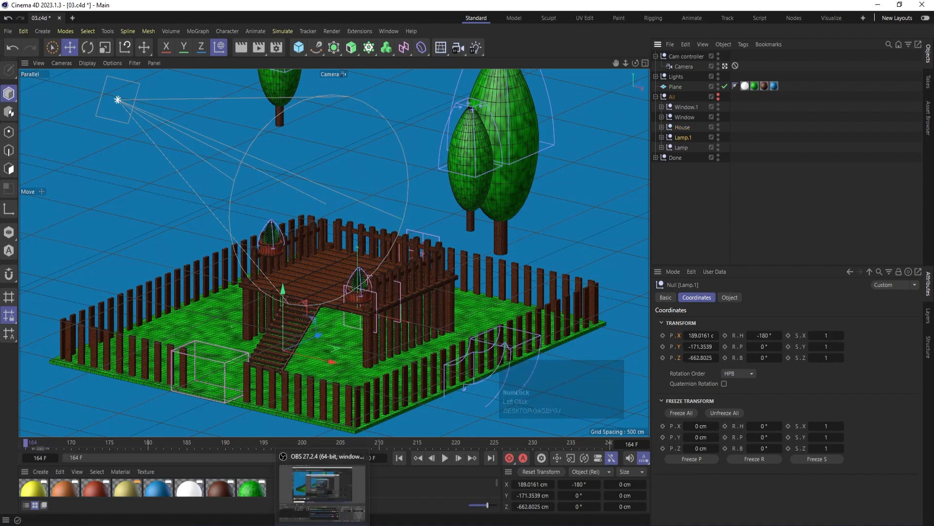
pyautogui.click(681, 147)
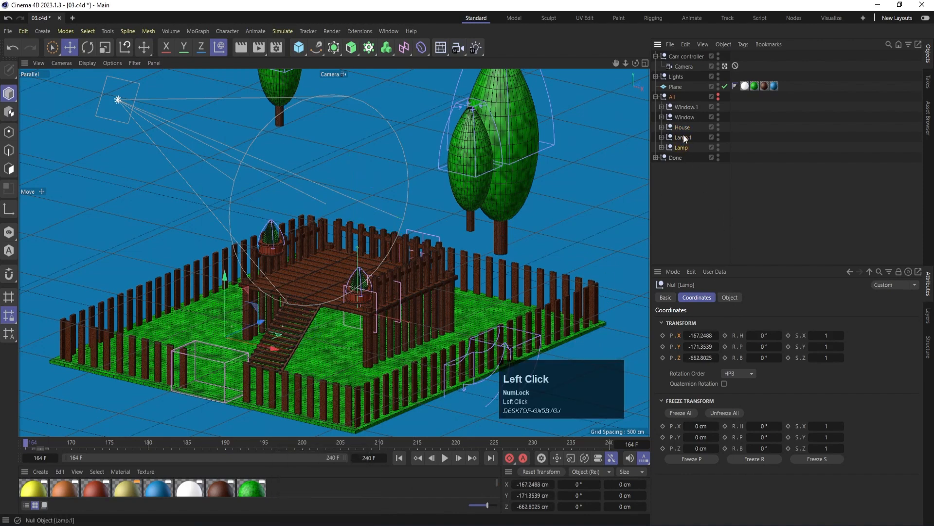
pyautogui.keyDown('shift'); pyautogui.click(684, 136); pyautogui.keyUp('shift')
pyautogui.moveTo(687, 145); pyautogui.dragTo(679, 167)
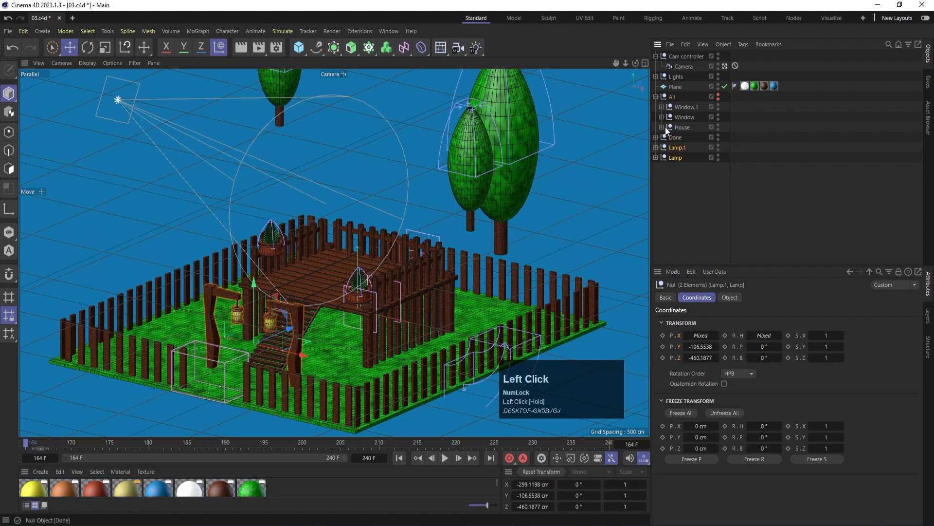
pyautogui.click(656, 96)
pyautogui.moveTo(673, 114); pyautogui.dragTo(670, 104)
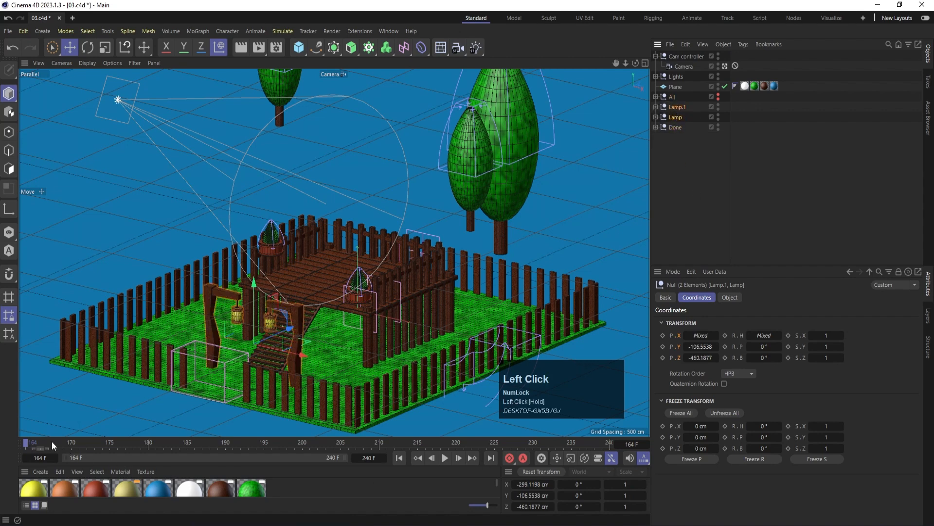
# Freeze all coordinates of Lamp.1 and Lamp at frame 164.
pyautogui.moveTo(52, 441); pyautogui.dragTo(10, 451)
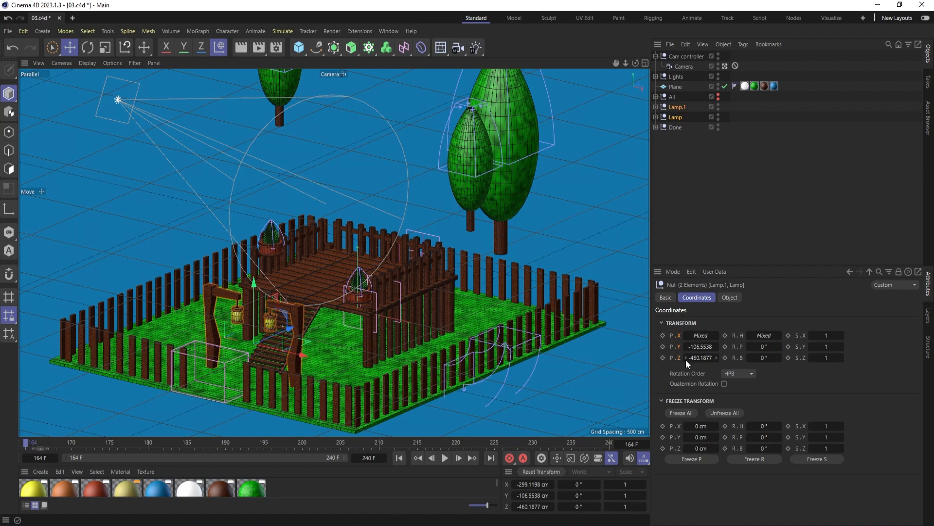
pyautogui.click(681, 413)
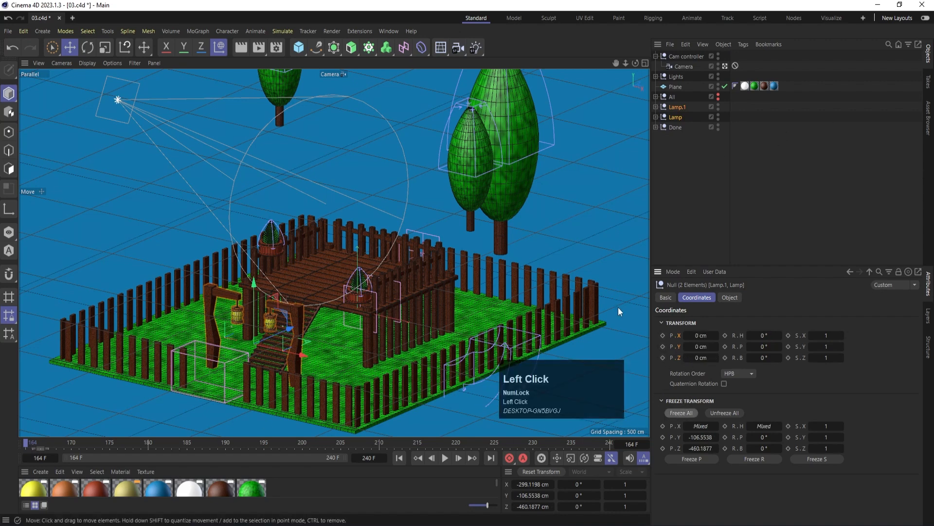
pyautogui.click(656, 116)
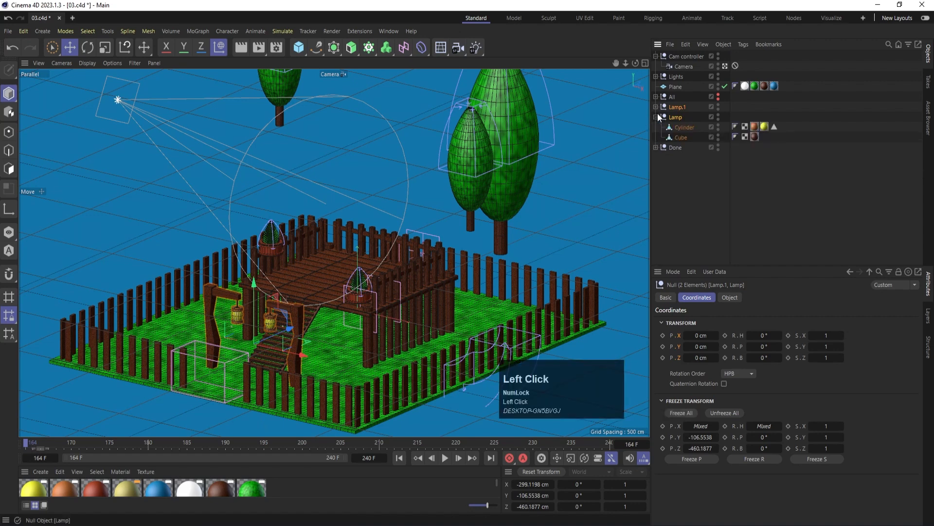
pyautogui.click(658, 113)
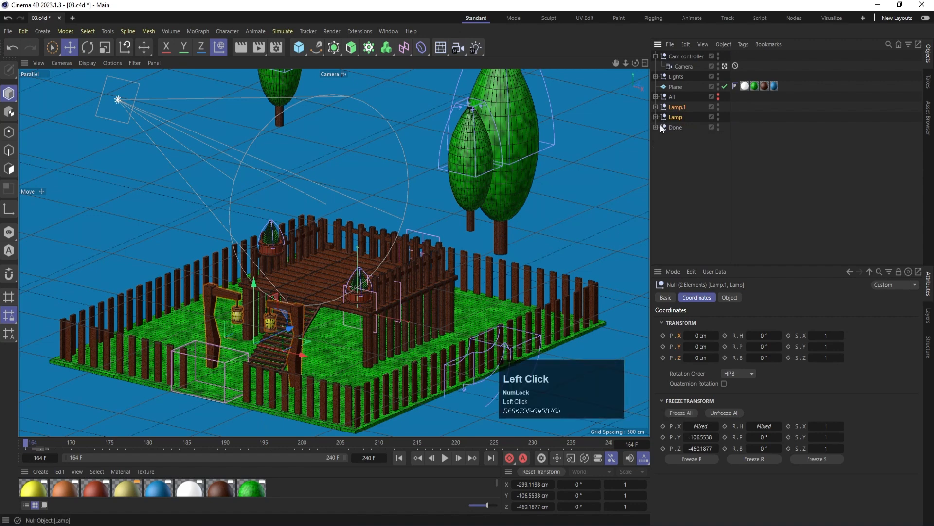
# Record keyframes for Lamp.1 and Lamp in place at frames 164 and 190, and return to frame 164.
pyautogui.click(512, 457)
pyautogui.moveTo(149, 442); pyautogui.dragTo(226, 451)
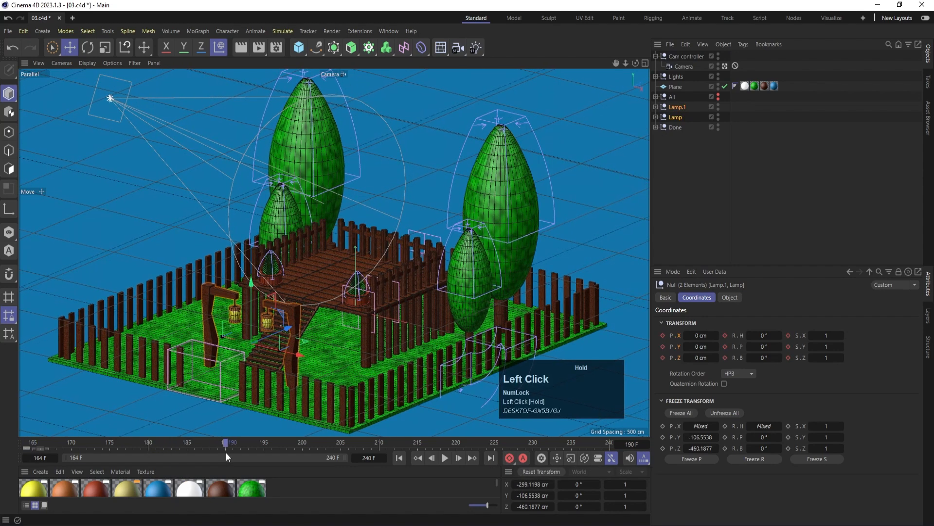
pyautogui.click(510, 457)
pyautogui.moveTo(157, 447); pyautogui.dragTo(1, 442)
# Move Lamp.1 out of view along X to about -2948 cm and keyframe its position at frame 164.
pyautogui.click(715, 160)
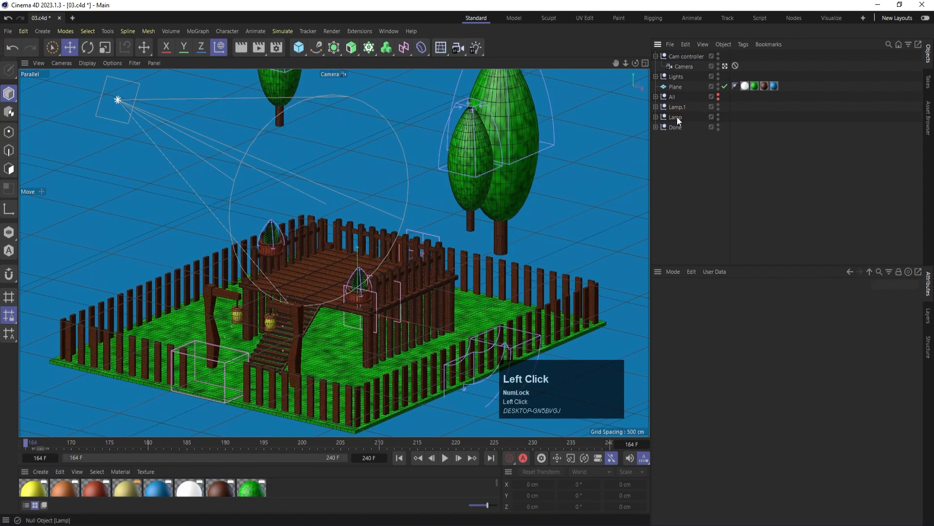
pyautogui.click(677, 107)
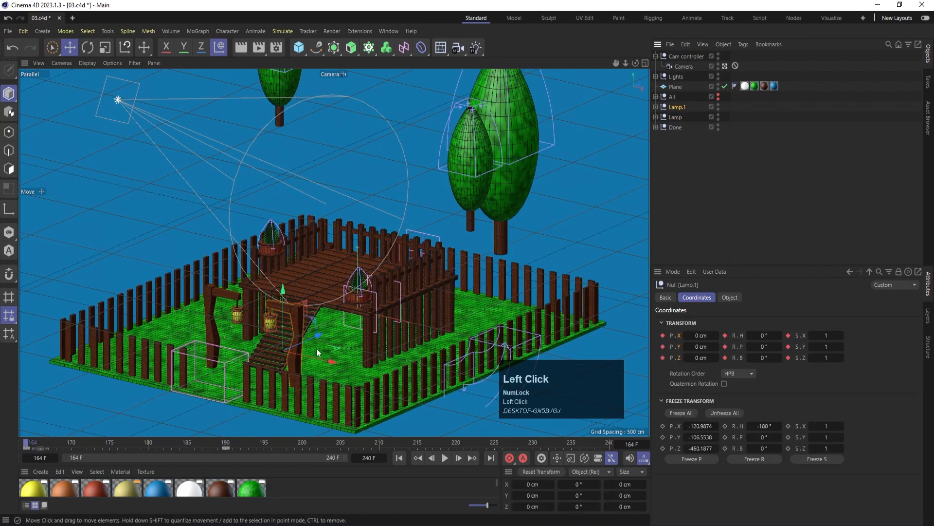
pyautogui.moveTo(317, 352); pyautogui.dragTo(810, 461)
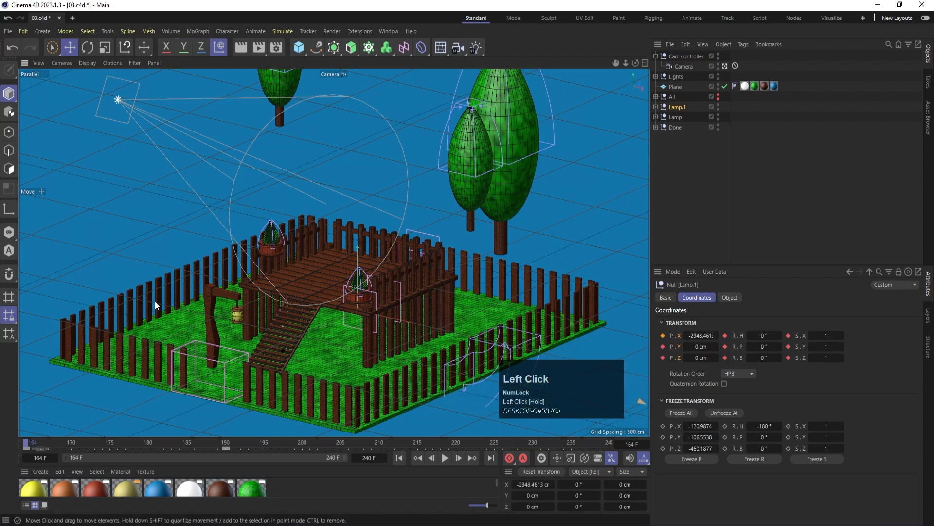
# Move Lamp out of view along X to about -1765 cm and keyframe its position at frame 164.
pyautogui.click(218, 331)
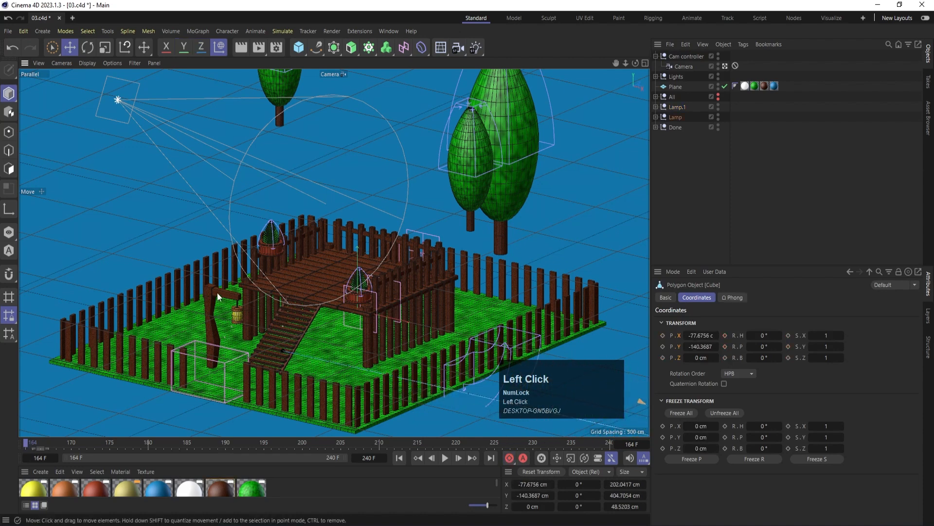
pyautogui.click(676, 116)
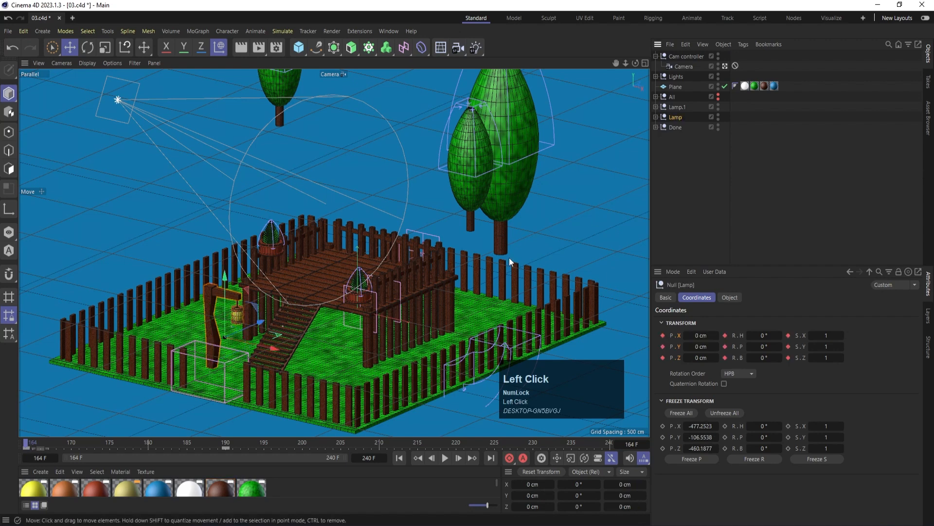
pyautogui.moveTo(274, 350); pyautogui.dragTo(82, 317)
pyautogui.moveTo(662, 359); pyautogui.dragTo(664, 336)
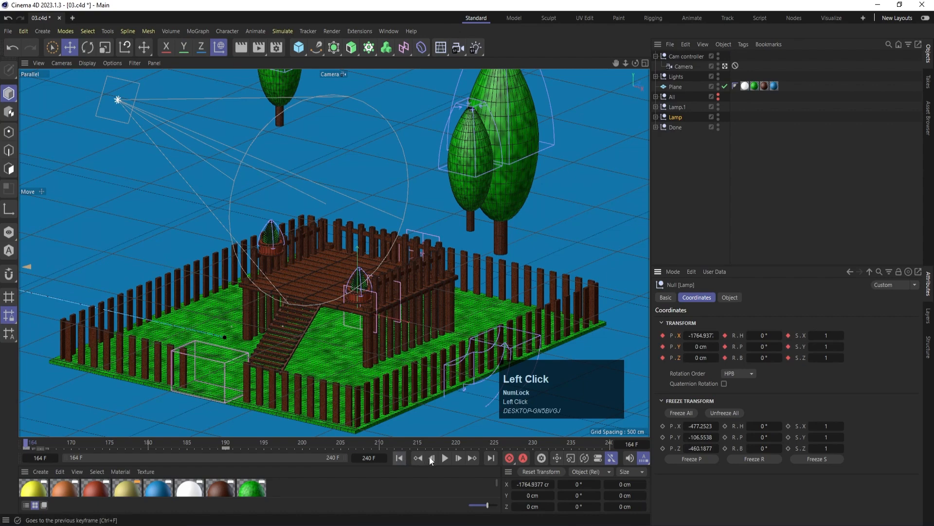
# Play back the lamps' slide-in and move the end keyframes of Lamp.1 and Lamp to frame 210.
pyautogui.click(451, 459)
pyautogui.click(447, 457)
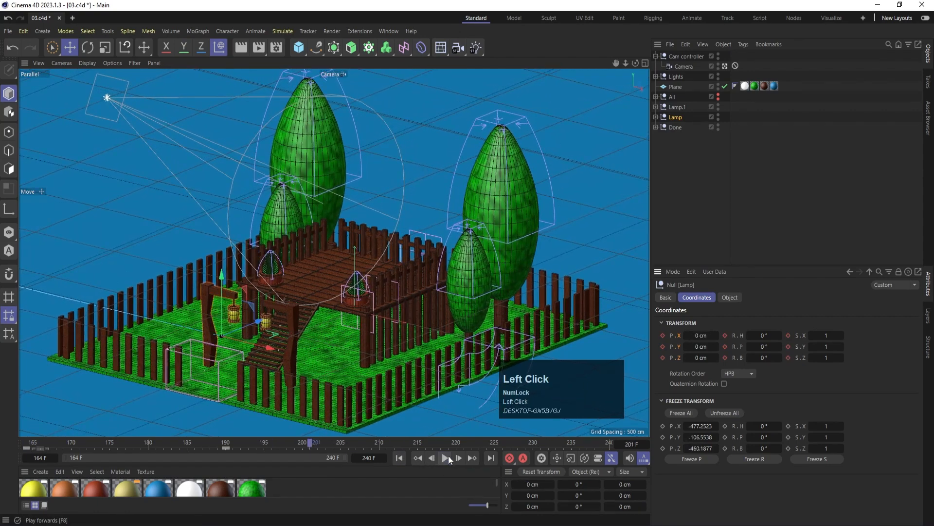
pyautogui.keyDown('shift'); pyautogui.click(677, 108); pyautogui.keyUp('shift')
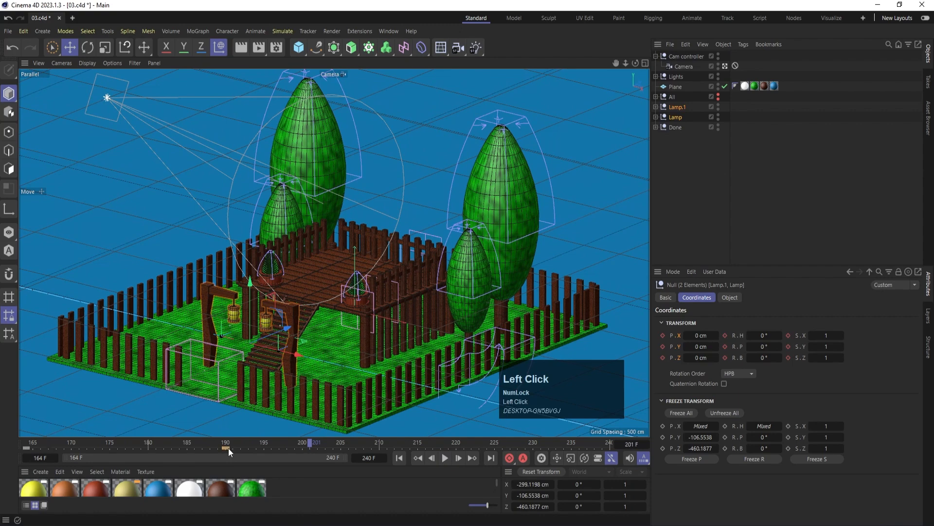
pyautogui.moveTo(229, 447); pyautogui.dragTo(384, 451)
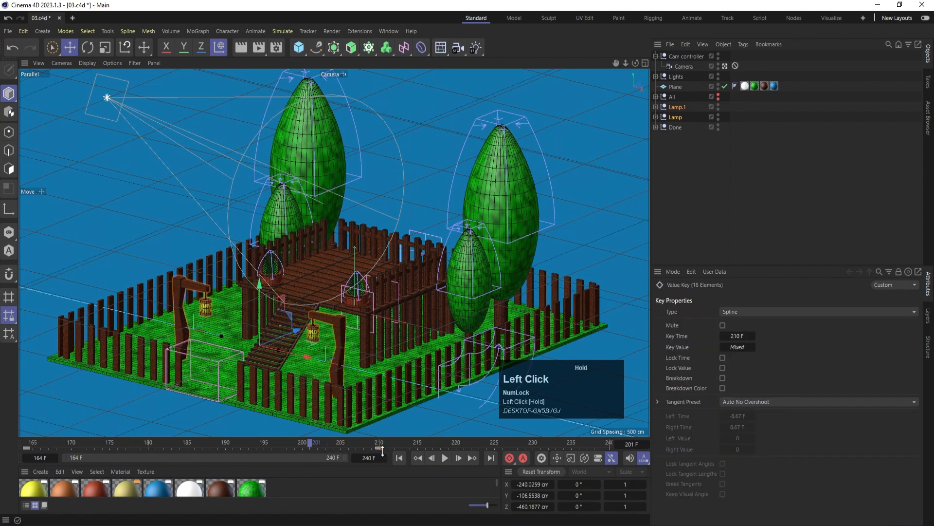
# Play back the retimed lamp animation from frame 164 and scrub to frame 180.
pyautogui.click(399, 458)
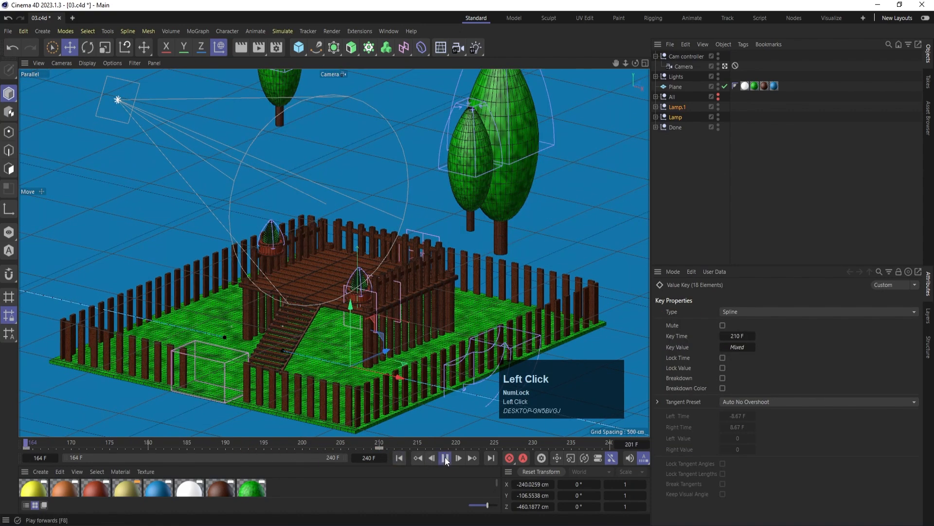
pyautogui.click(443, 457)
pyautogui.click(446, 458)
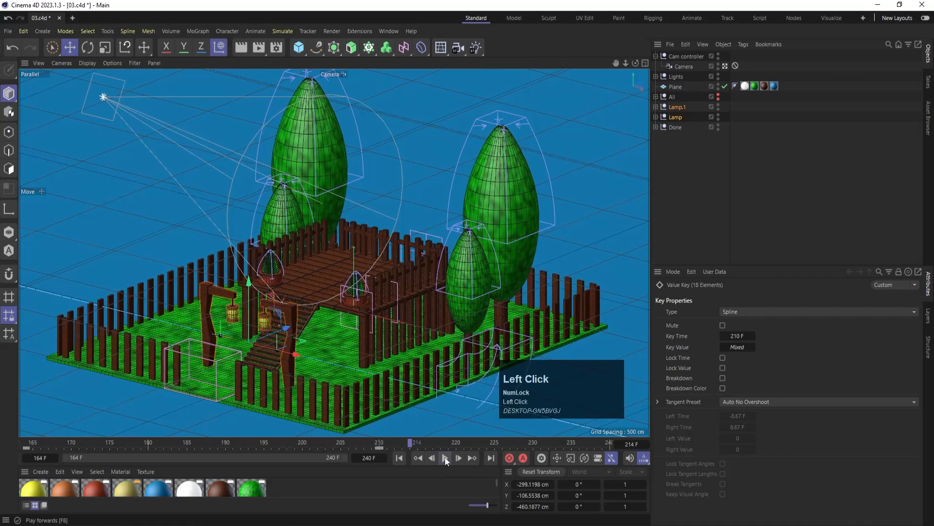
pyautogui.moveTo(402, 442); pyautogui.dragTo(151, 442)
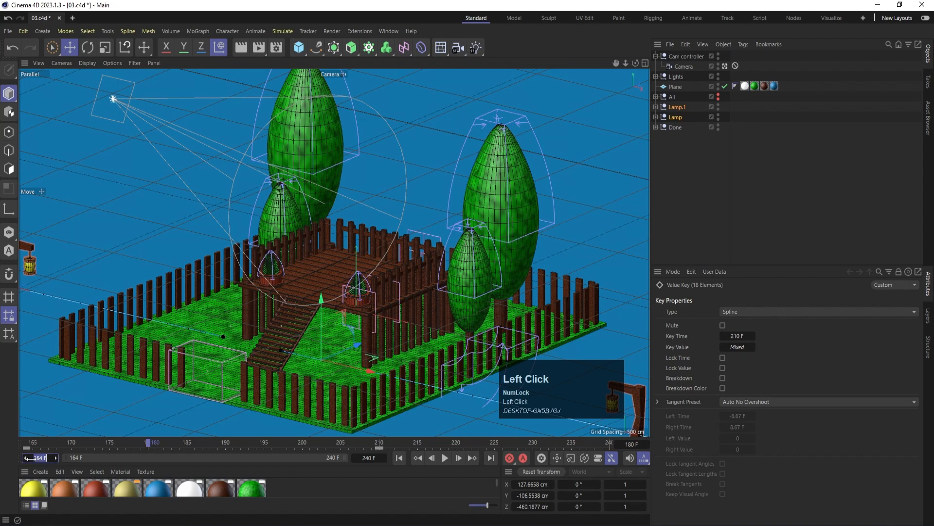
# Set the timeline start to frame 0 and render that frame in the viewport.
pyautogui.write('0')
pyautogui.press('Return')
pyautogui.moveTo(62, 443); pyautogui.dragTo(2, 448)
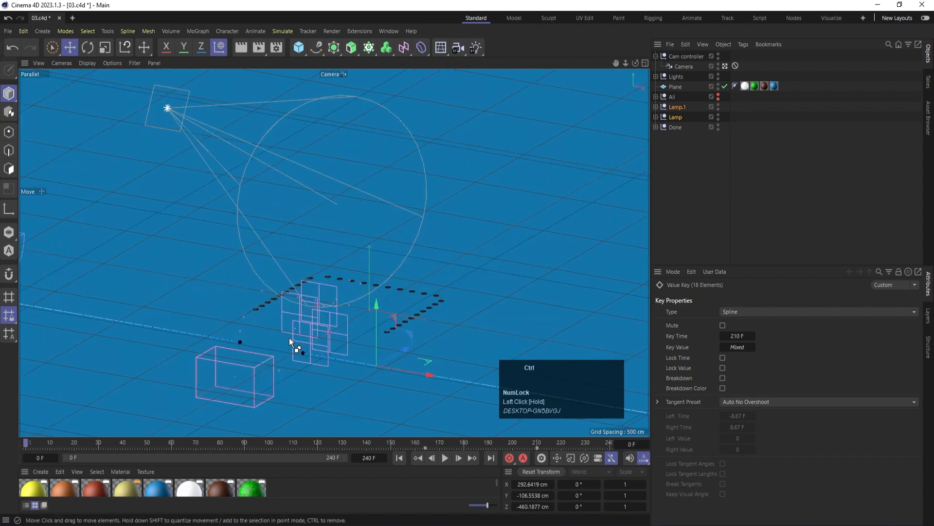
pyautogui.hotkey('ctrl', 'r')
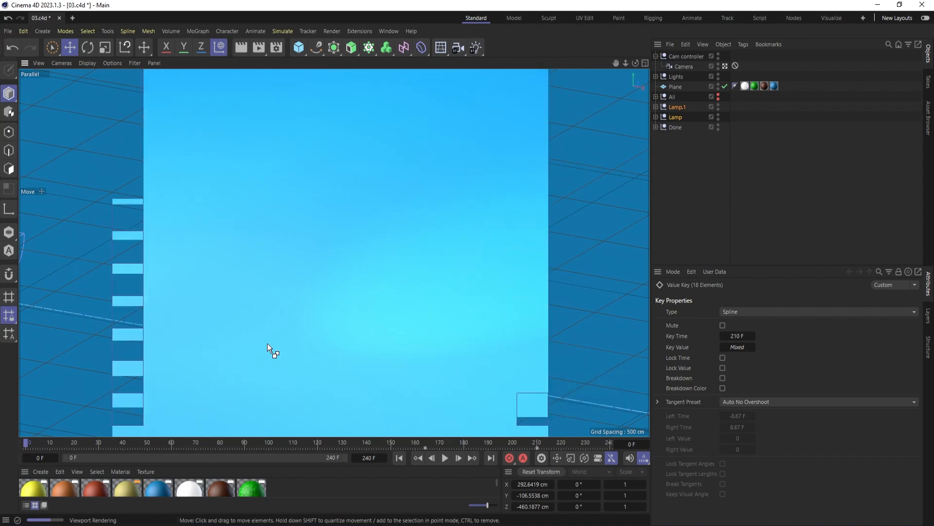
pyautogui.click(742, 193)
# Play back the whole build-up animation from frame 0 and scrub to frame 120.
pyautogui.click(446, 458)
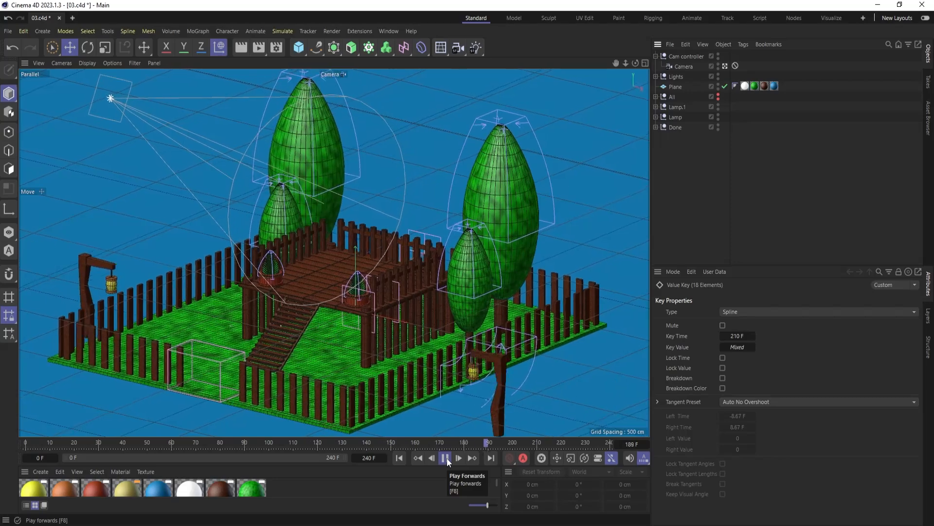
pyautogui.click(446, 457)
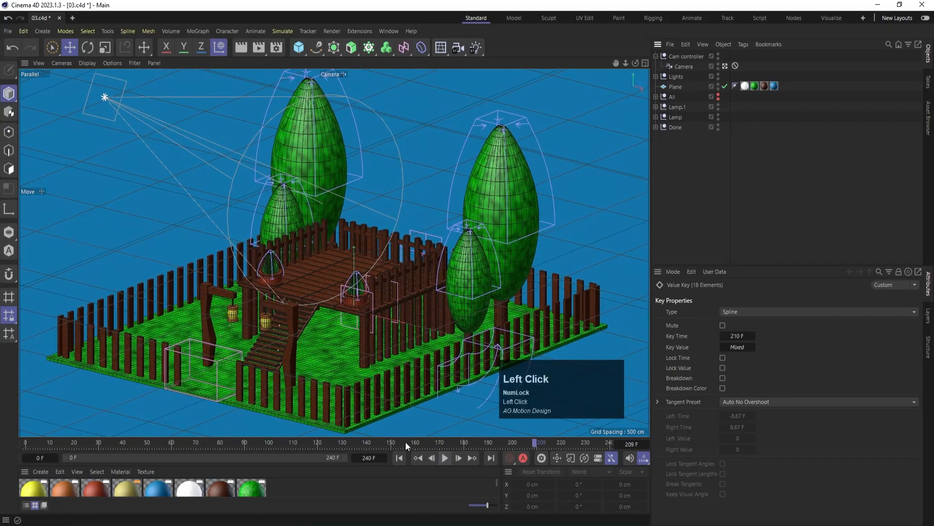
pyautogui.moveTo(405, 442); pyautogui.dragTo(318, 450)
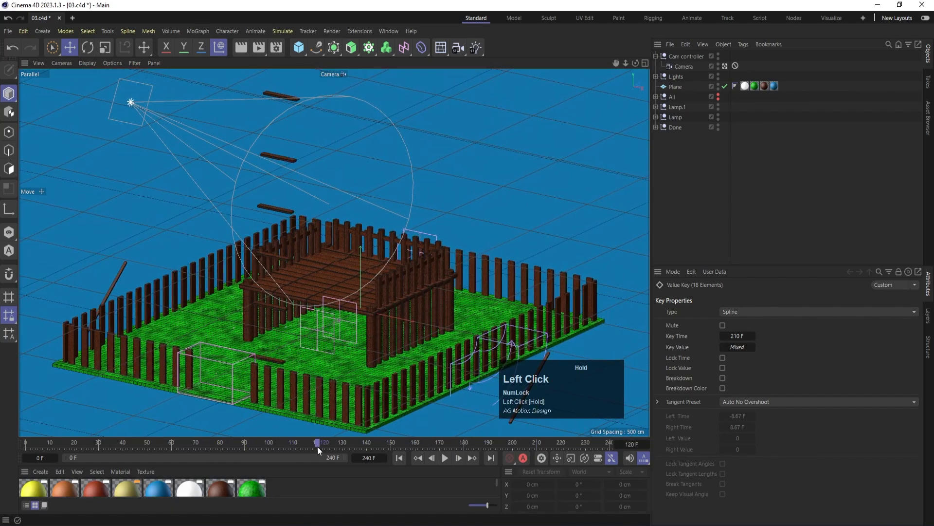
# Set the timeline range to start at frame 120 and end at frame 250, and save the scene.
pyautogui.click(47, 459)
pyautogui.write('120')
pyautogui.press('Return')
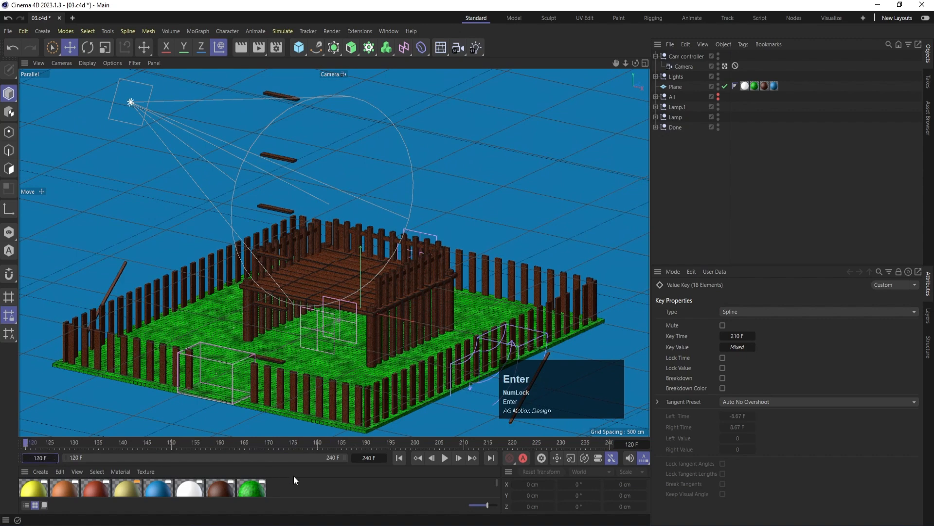
pyautogui.click(369, 456)
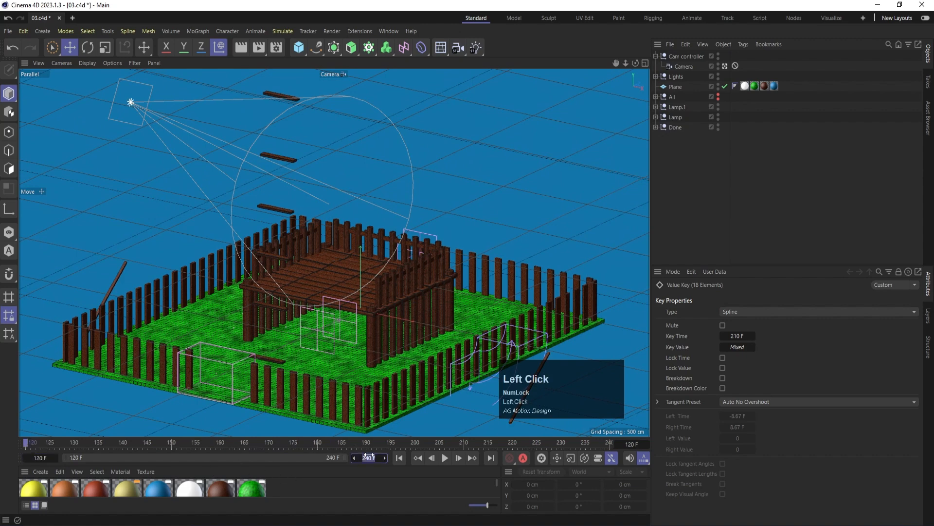
pyautogui.write('250')
pyautogui.press('Return')
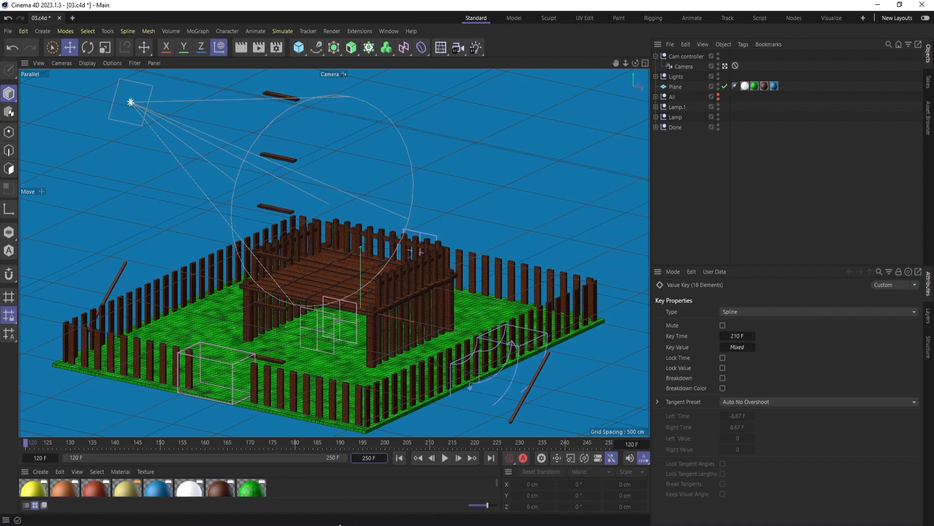
pyautogui.click(405, 514)
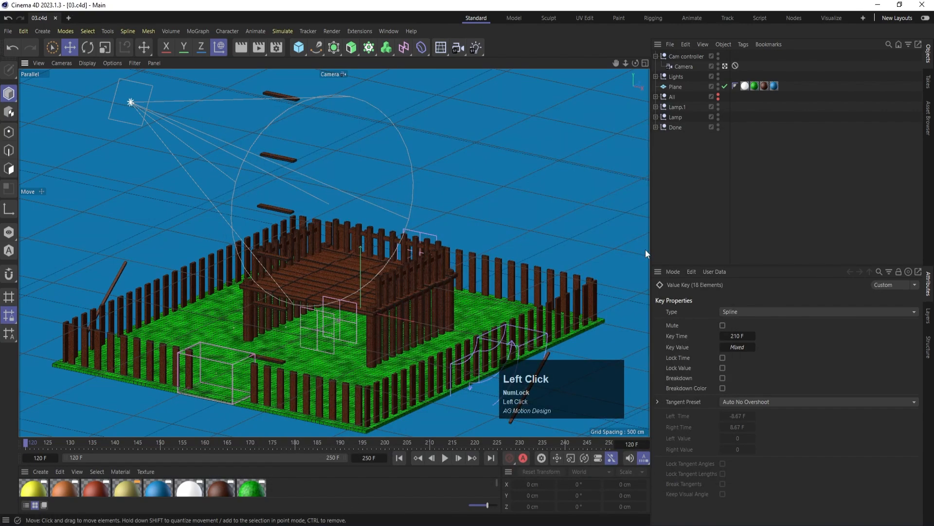
# Move the Lamp.1 and Lamp nulls into the Done group and collapse the group.
pyautogui.click(677, 107)
pyautogui.keyDown('shift'); pyautogui.click(678, 118); pyautogui.keyUp('shift')
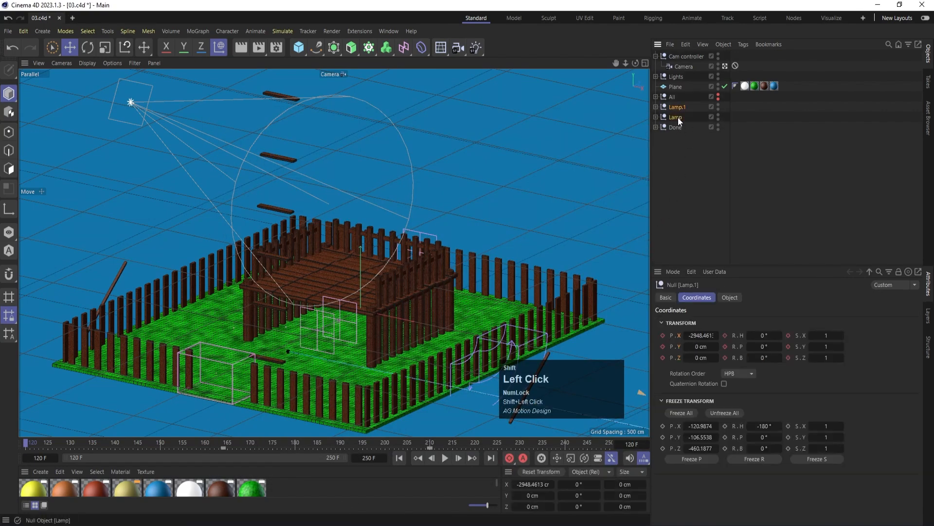
pyautogui.moveTo(674, 113); pyautogui.dragTo(681, 126)
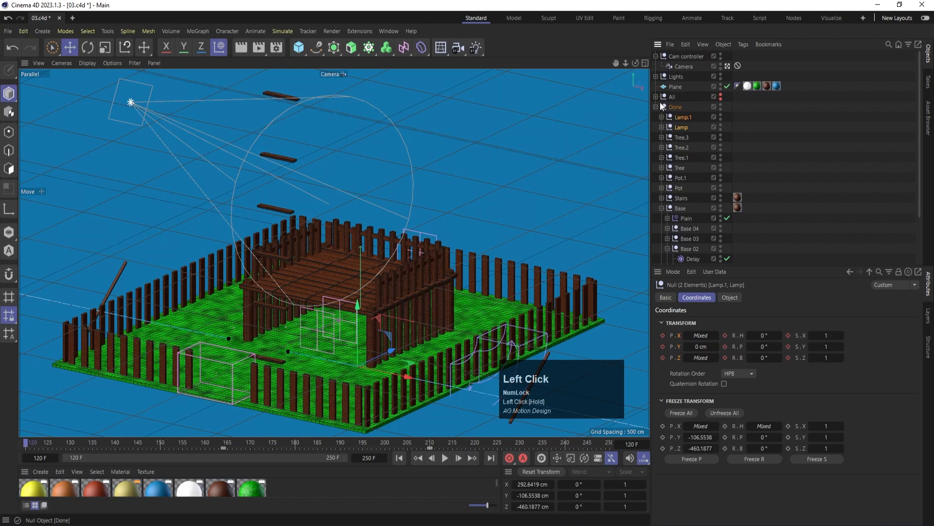
pyautogui.click(656, 106)
# Take the House null out of the All group and place it between All and Done.
pyautogui.click(655, 97)
pyautogui.click(682, 127)
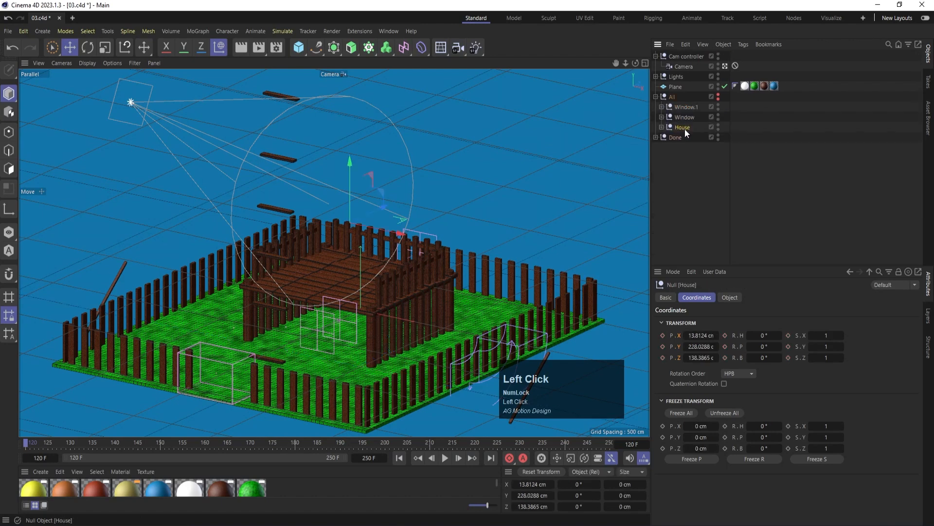
pyautogui.moveTo(686, 130); pyautogui.dragTo(672, 102)
pyautogui.click(656, 96)
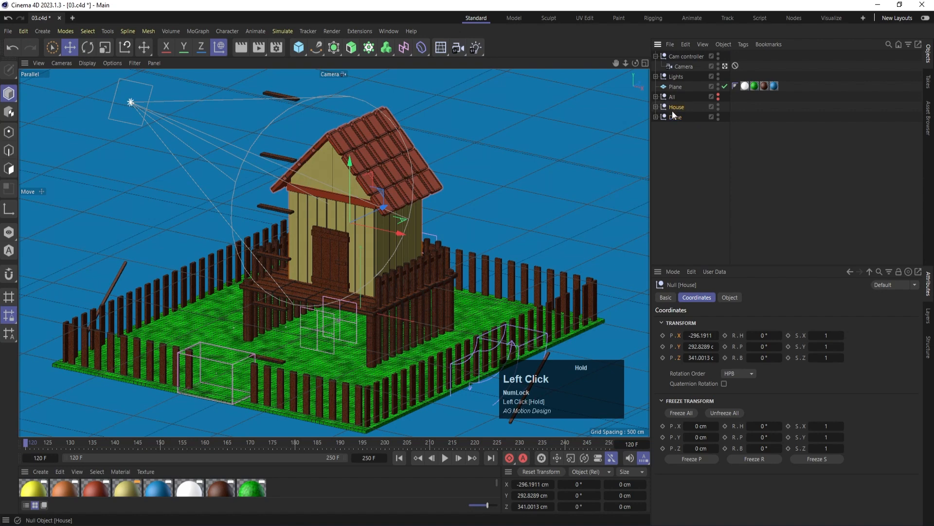
# Expand the House group and examine its Base, Extra and wall cloner parts, leaving the Wall group collapsed.
pyautogui.click(657, 107)
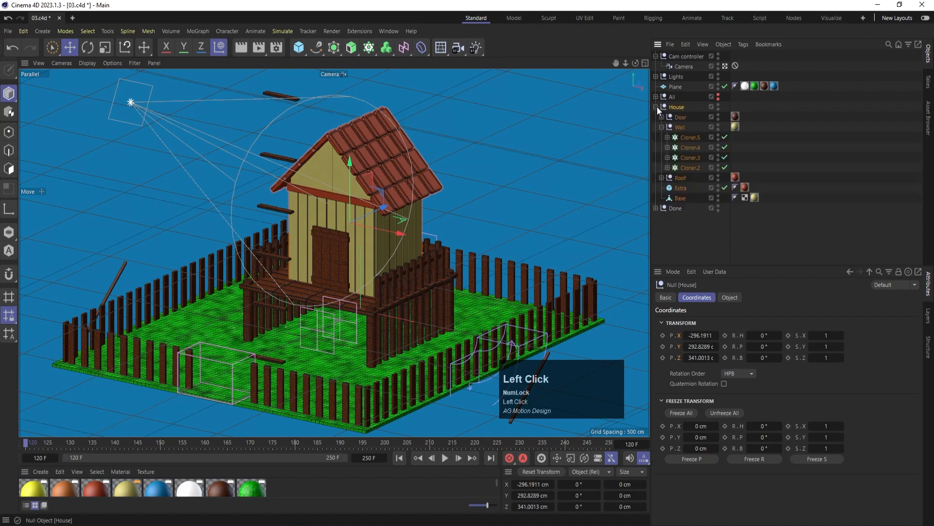
pyautogui.click(676, 197)
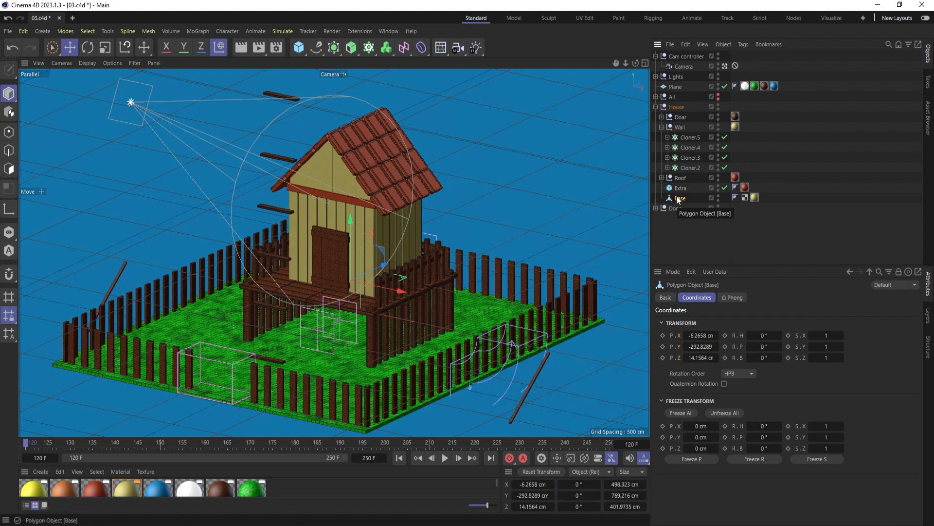
pyautogui.click(680, 188)
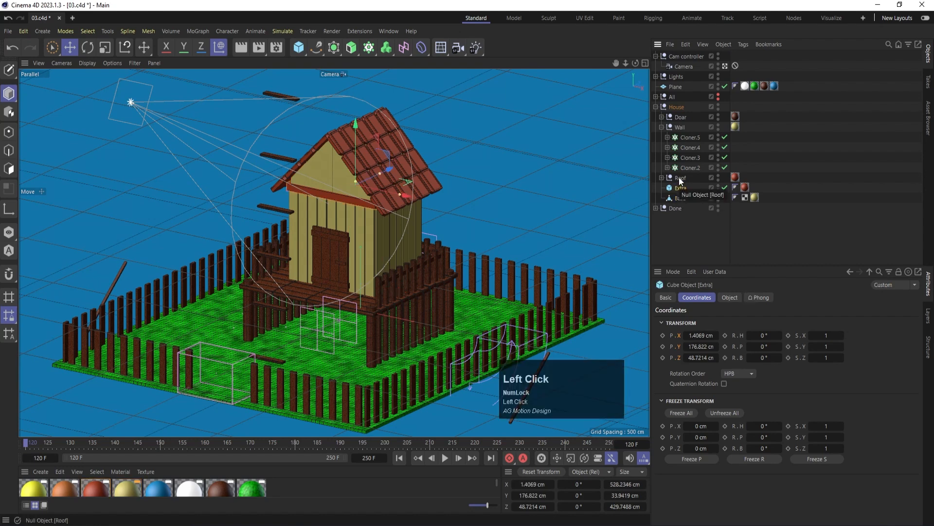
pyautogui.click(682, 167)
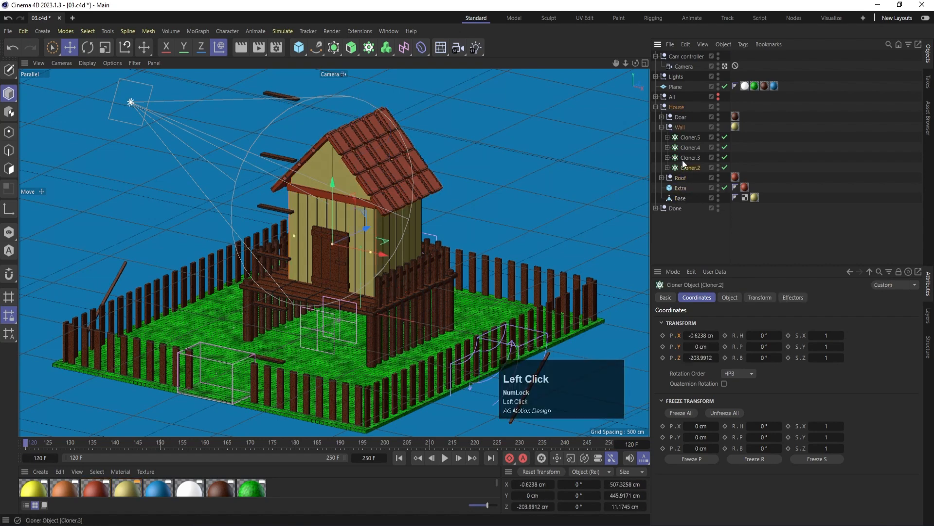
pyautogui.click(661, 127)
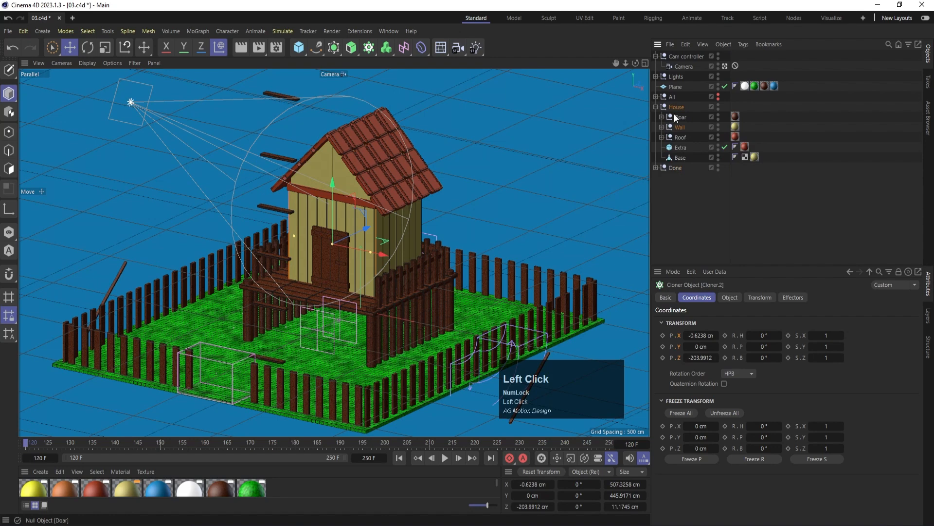
pyautogui.click(679, 158)
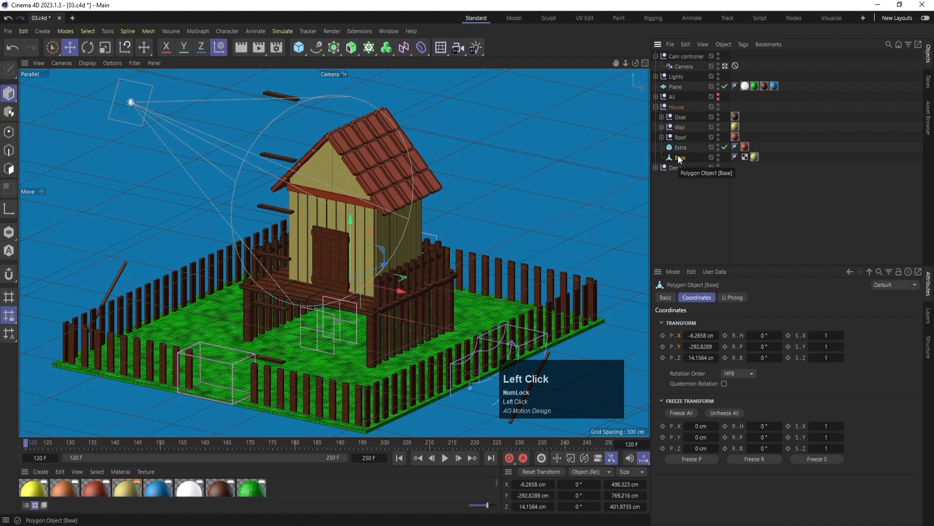
# Hide the Doar, Wall, Roof and Extra parts of the House group in the viewport and render.
pyautogui.keyDown('alt'); pyautogui.click(719, 148); pyautogui.keyUp('alt')
pyautogui.keyDown('alt'); pyautogui.click(719, 139); pyautogui.keyUp('alt')
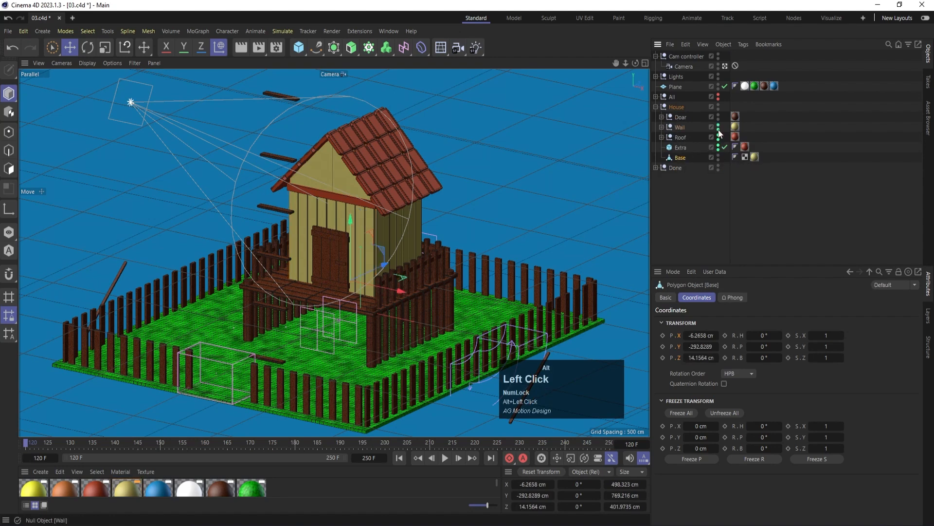
pyautogui.keyDown('alt'); pyautogui.click(719, 118); pyautogui.keyUp('alt')
pyautogui.keyDown('alt'); pyautogui.click(719, 128); pyautogui.keyUp('alt')
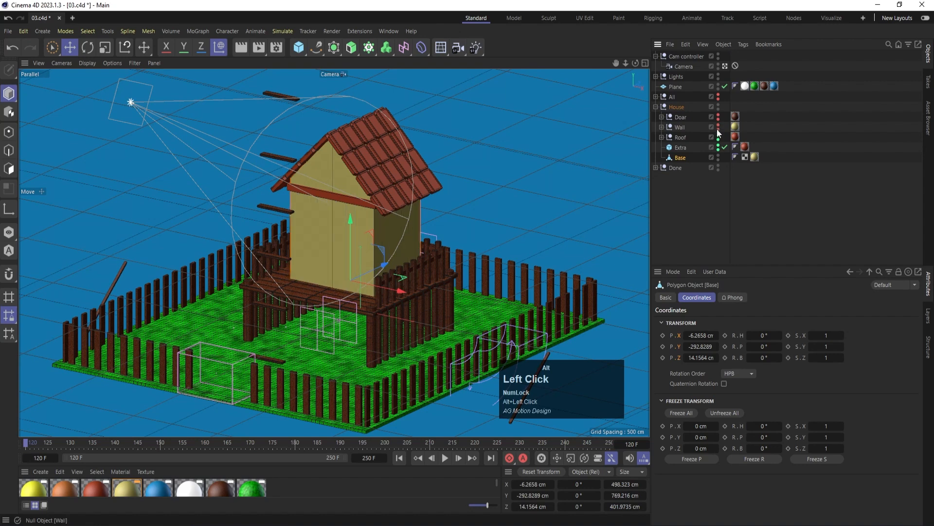
pyautogui.keyDown('alt'); pyautogui.click(718, 138); pyautogui.keyUp('alt')
pyautogui.keyDown('alt'); pyautogui.click(719, 149); pyautogui.keyUp('alt')
pyautogui.click(725, 180)
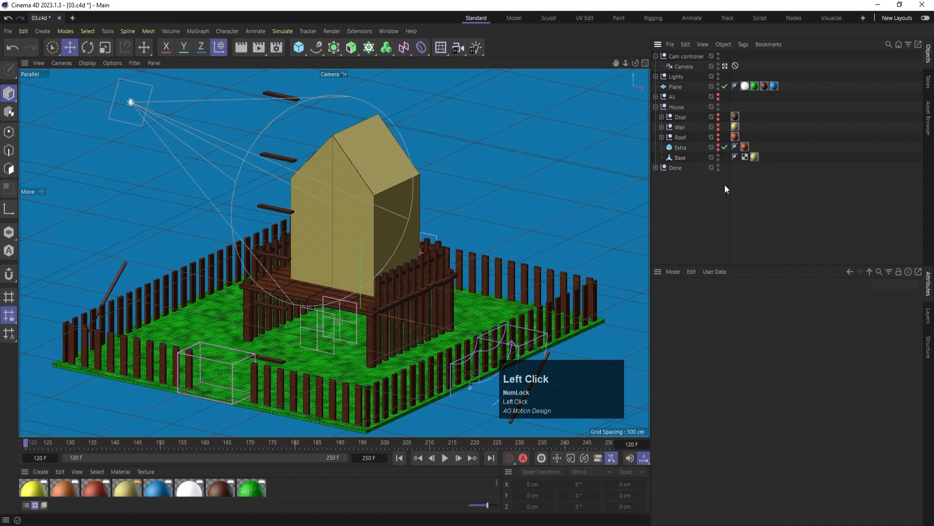
# Add a Boole generator and place it in the House group directly above Base.
pyautogui.click(684, 157)
pyautogui.click(687, 191)
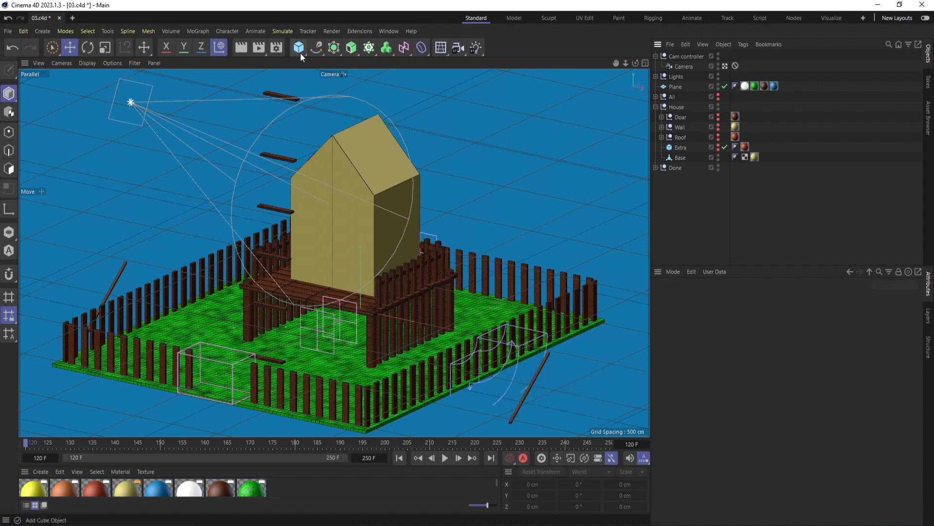
pyautogui.click(387, 50)
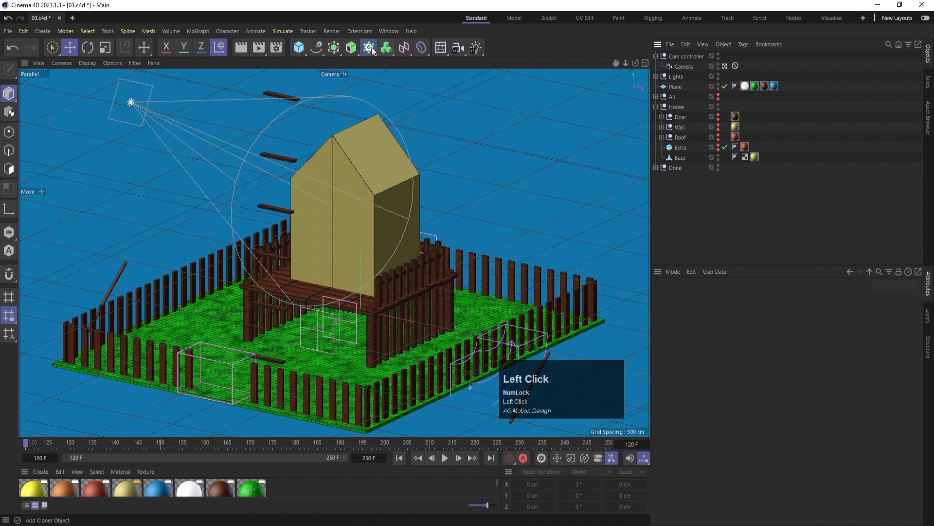
pyautogui.click(371, 50)
pyautogui.click(353, 50)
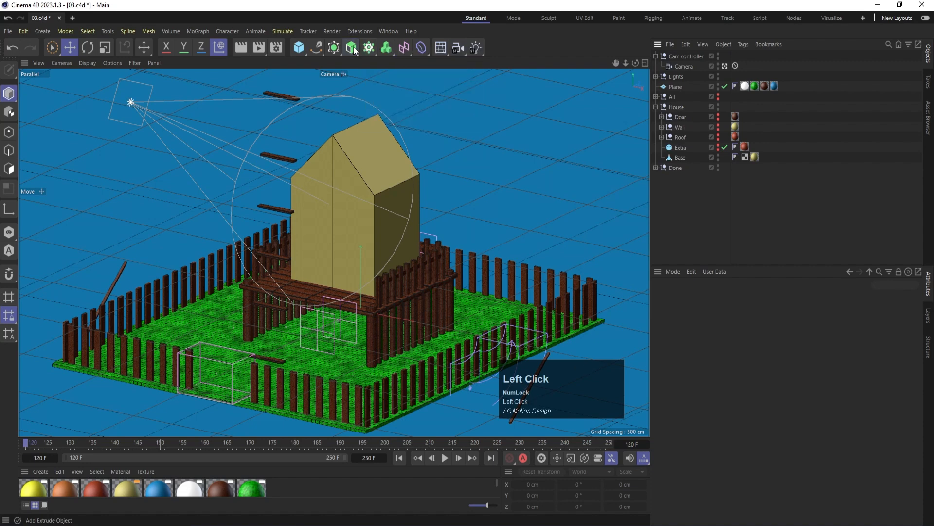
pyautogui.click(341, 49)
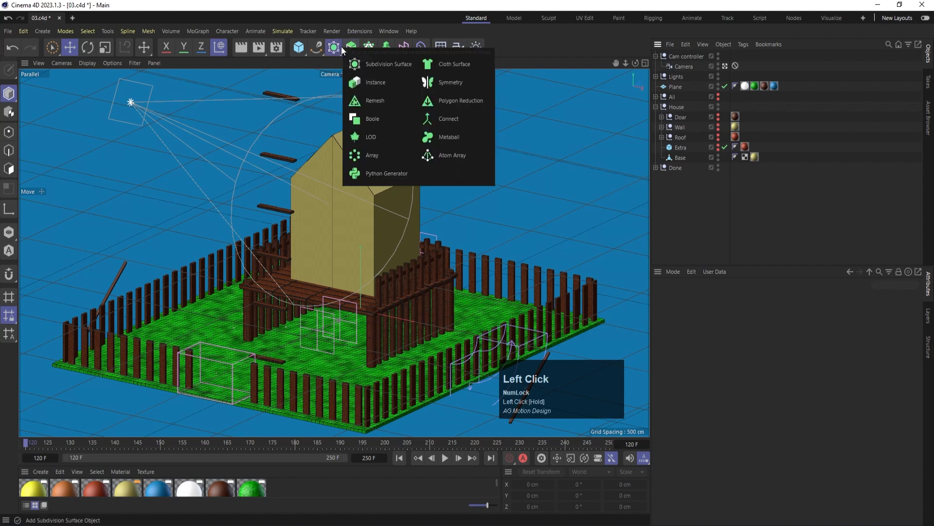
pyautogui.click(378, 119)
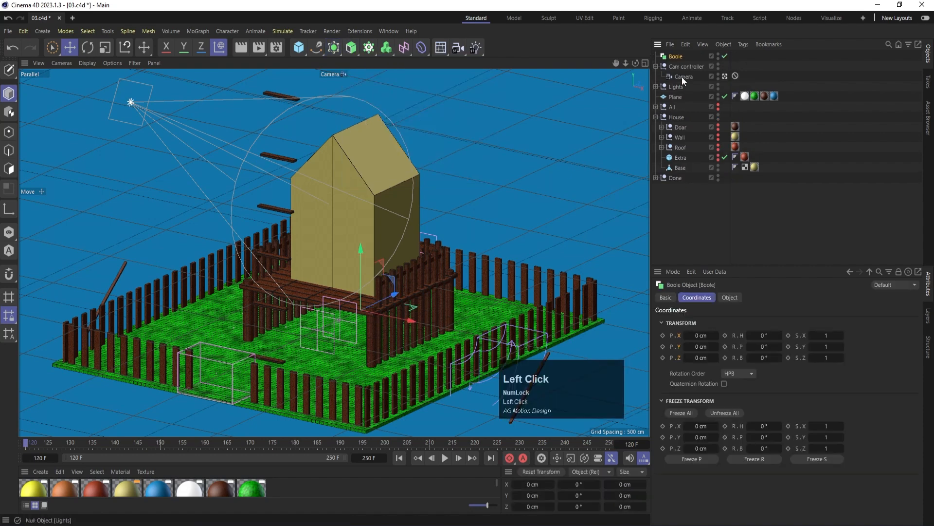
pyautogui.moveTo(676, 58); pyautogui.dragTo(668, 165)
pyautogui.click(684, 209)
# Add a cube and, in the front view, enlarge it to about 1763 cm wide and 929 cm high, positioned beneath the house.
pyautogui.click(297, 42)
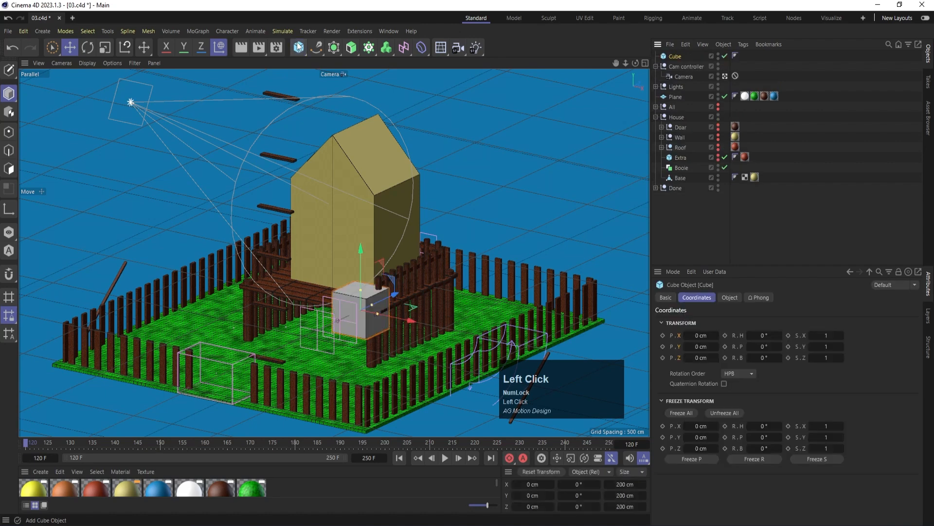
pyautogui.middleClick(413, 239)
pyautogui.middleClick(414, 241)
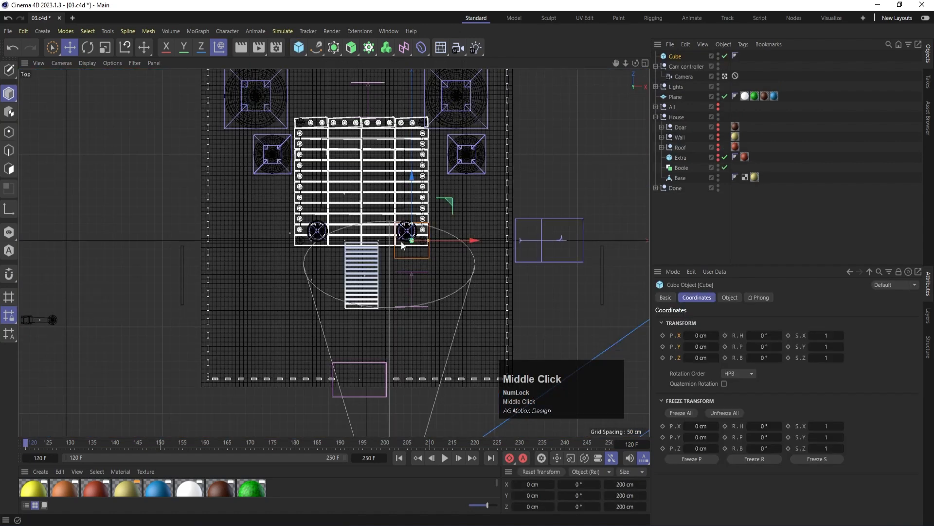
pyautogui.middleClick(381, 299)
pyautogui.middleClick(472, 343)
pyautogui.scroll(-4, 442, 179)
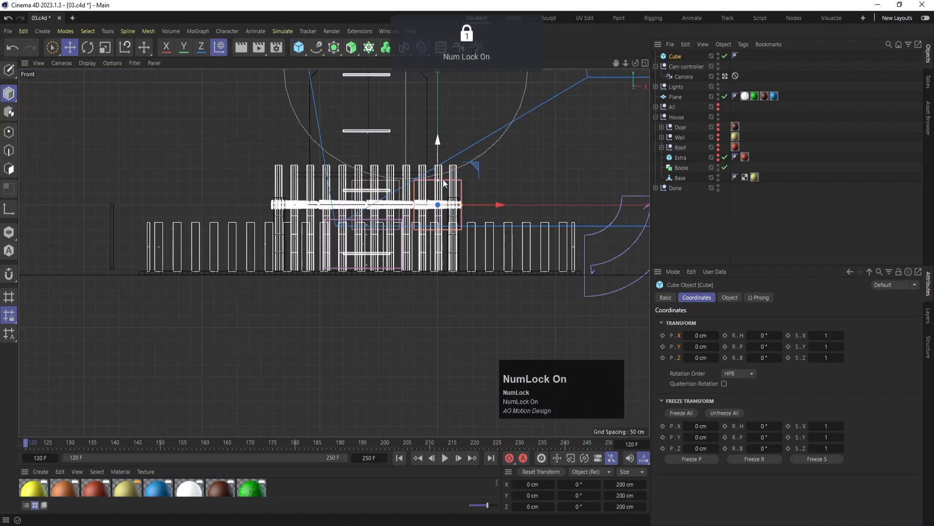
pyautogui.moveTo(454, 195); pyautogui.dragTo(558, 194)
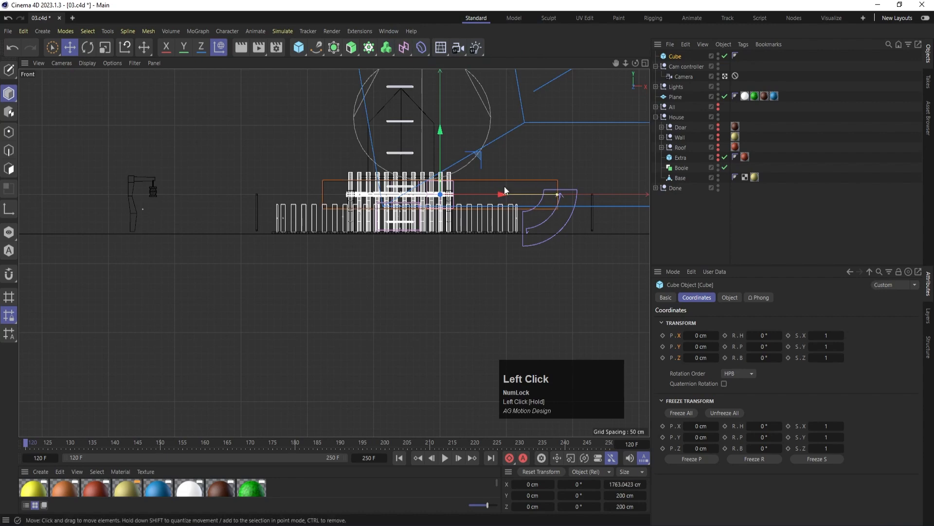
pyautogui.moveTo(440, 180); pyautogui.dragTo(447, 208)
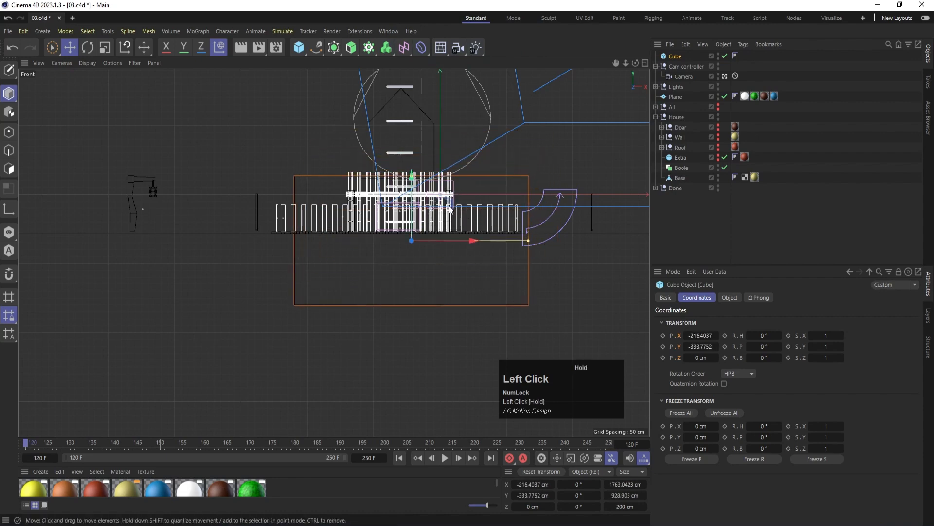
# Lower the cube to about Y -446 cm so its top edge lines up with the platform floor.
pyautogui.scroll(5, 409, 174)
pyautogui.scroll(-4, 488, 185)
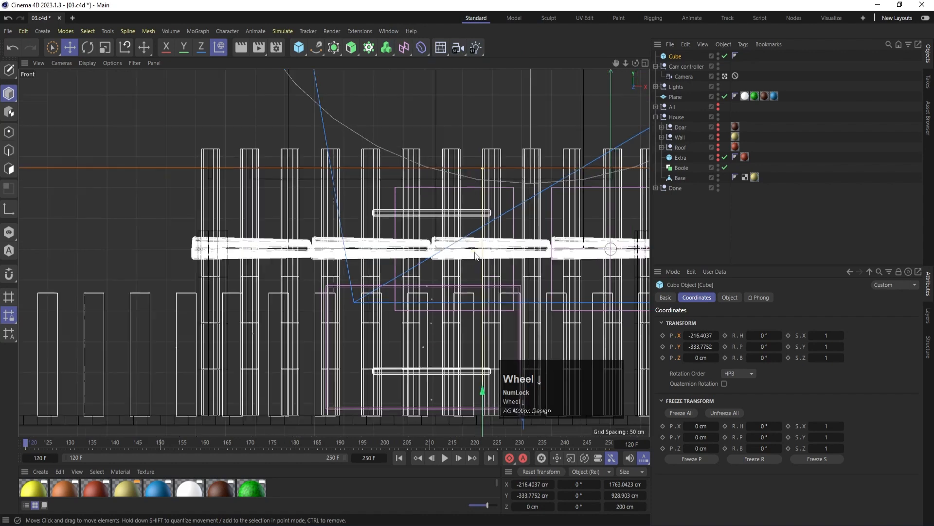
pyautogui.click(482, 360)
pyautogui.moveTo(482, 360); pyautogui.dragTo(500, 415)
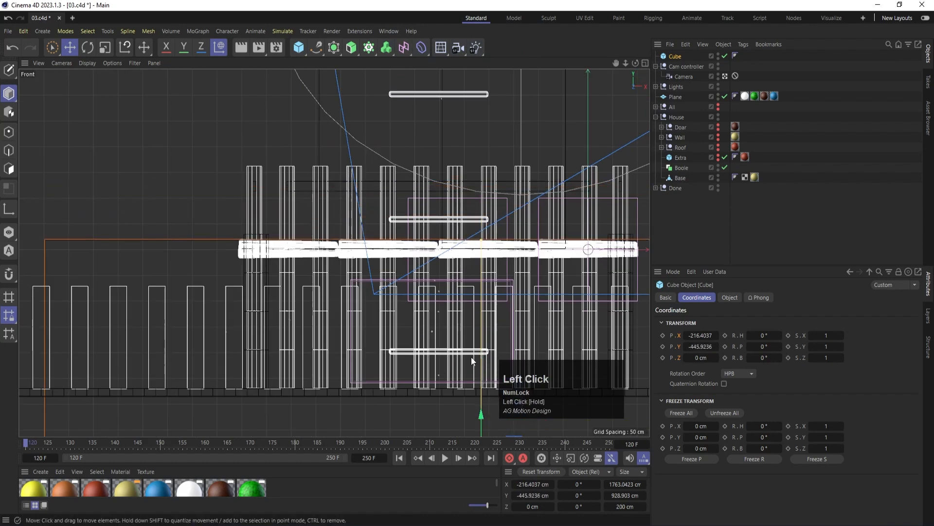
# Extend the cube to about 1437 cm deep and move it under the house, to about Y -459 cm and Z 316 cm.
pyautogui.middleClick(418, 241)
pyautogui.middleClick(171, 173)
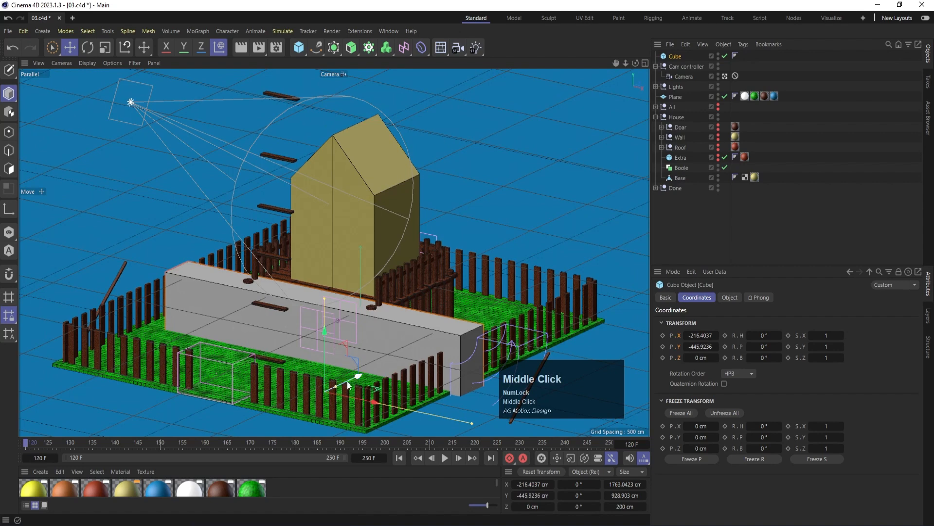
pyautogui.moveTo(336, 386); pyautogui.dragTo(389, 344)
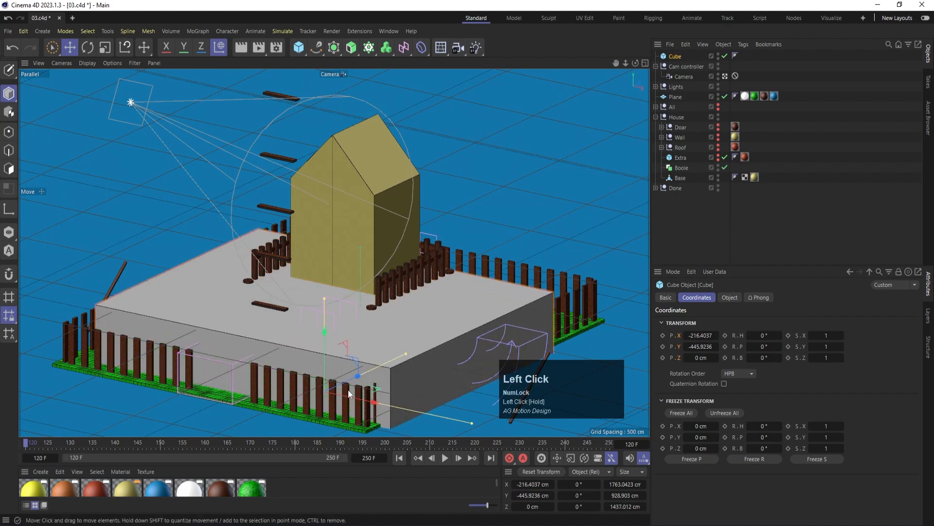
pyautogui.moveTo(357, 375); pyautogui.dragTo(389, 358)
pyautogui.moveTo(356, 315); pyautogui.dragTo(375, 318)
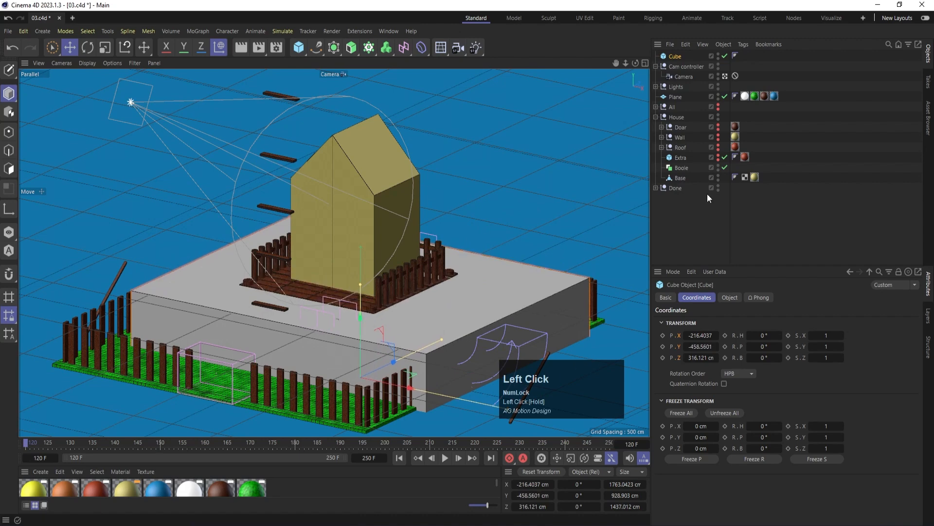
pyautogui.click(707, 194)
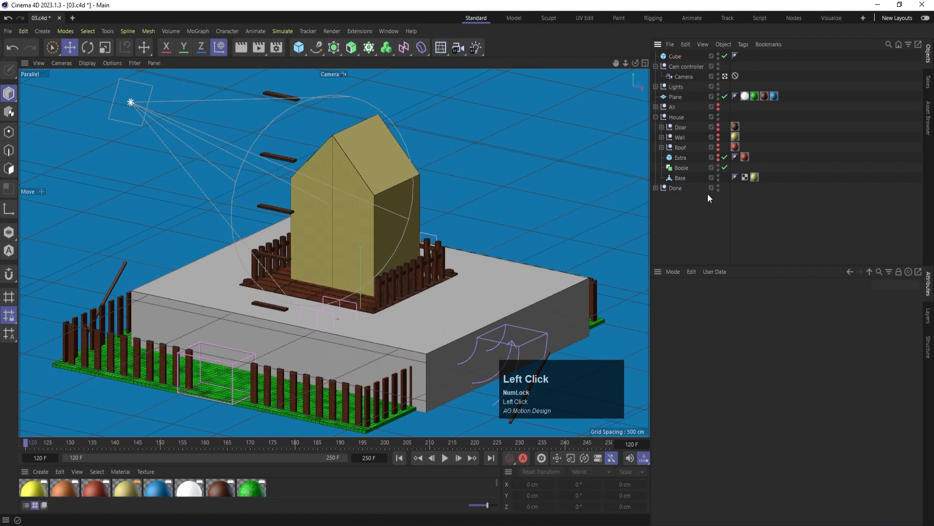
# Nest the Cube and Base under the Boole, with Base placed above Cube.
pyautogui.moveTo(677, 57); pyautogui.dragTo(671, 168)
pyautogui.click(679, 177)
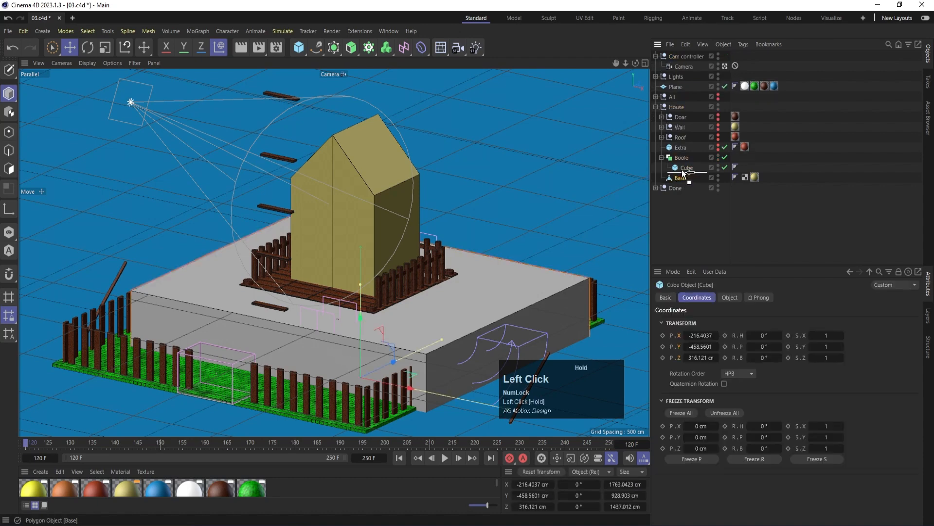
pyautogui.moveTo(686, 178); pyautogui.dragTo(685, 167)
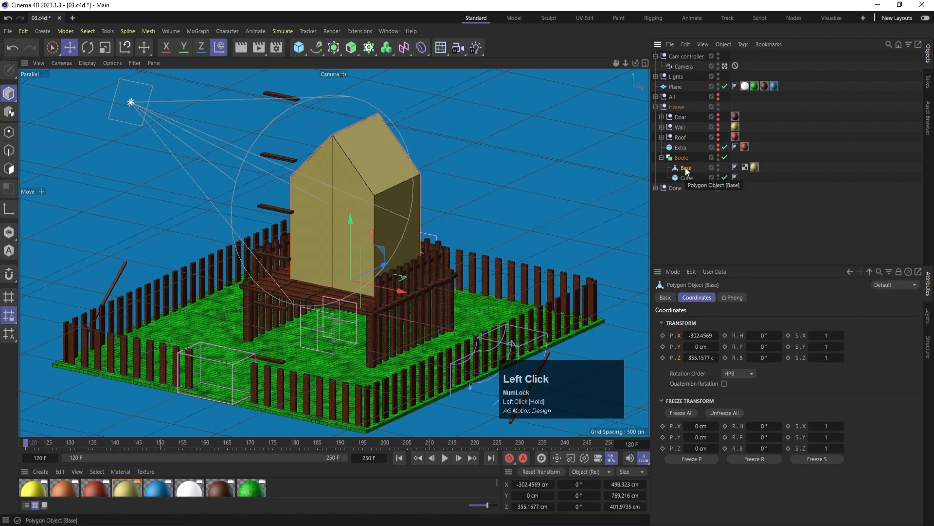
# Try lowering Base inside the Boole to test the cut made by the cube, and reselect Base at its original height.
pyautogui.moveTo(352, 221); pyautogui.dragTo(385, 229)
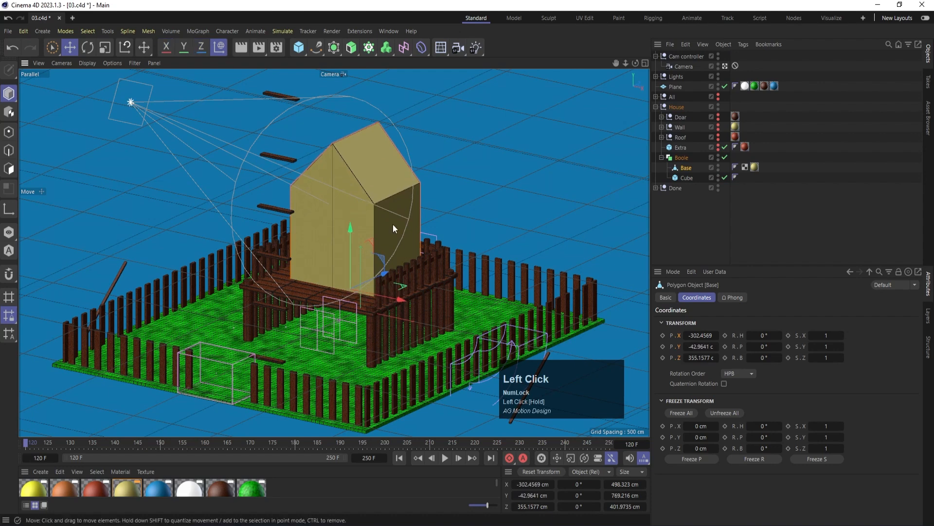
pyautogui.click(685, 178)
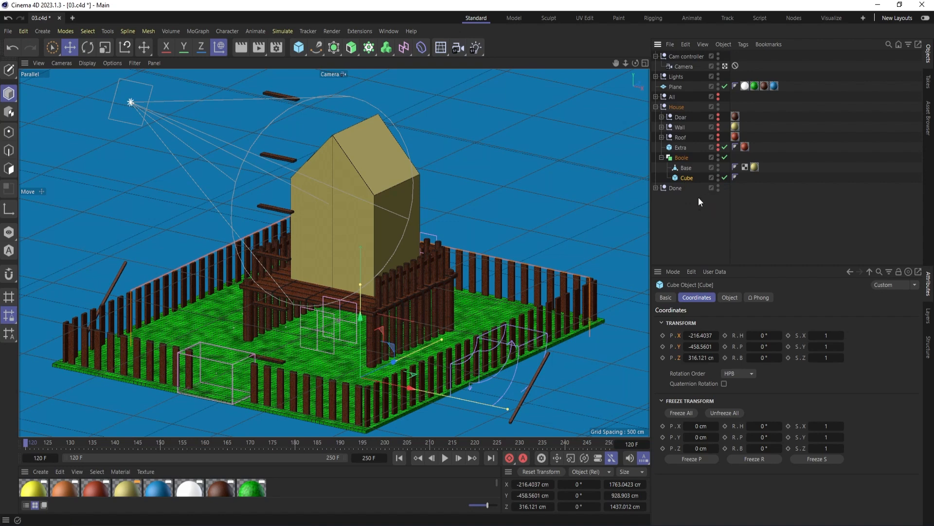
pyautogui.click(688, 195)
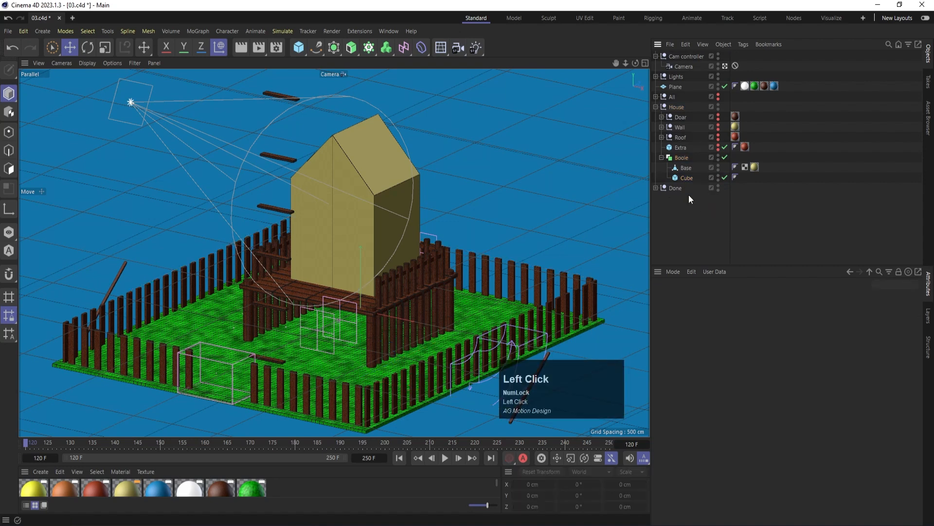
pyautogui.click(687, 169)
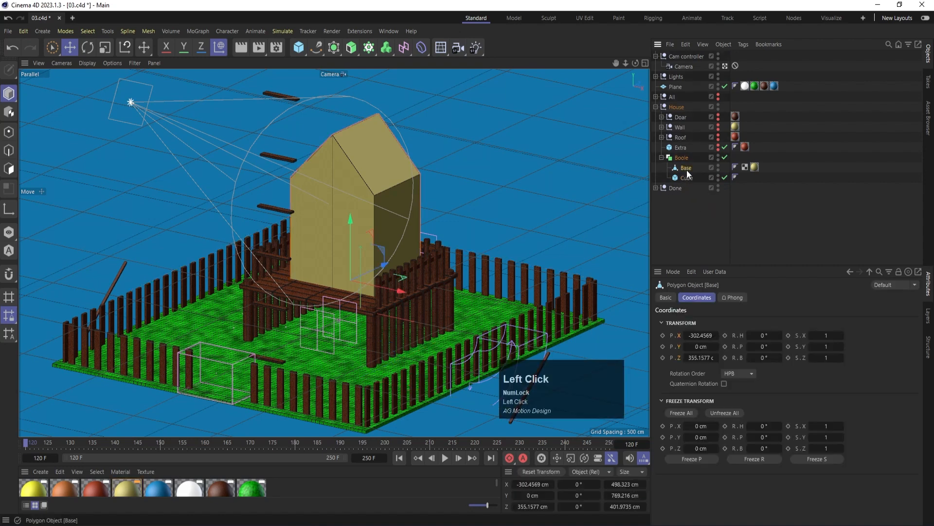
# Freeze Base's coordinates, then key its Y position at 0 cm on frame 150 and about -814 cm on frame 120.
pyautogui.click(683, 412)
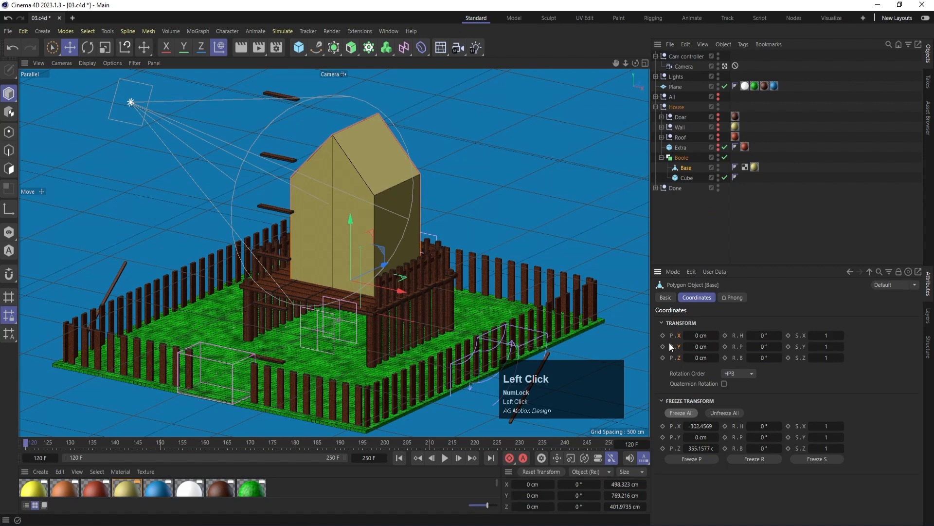
pyautogui.click(162, 441)
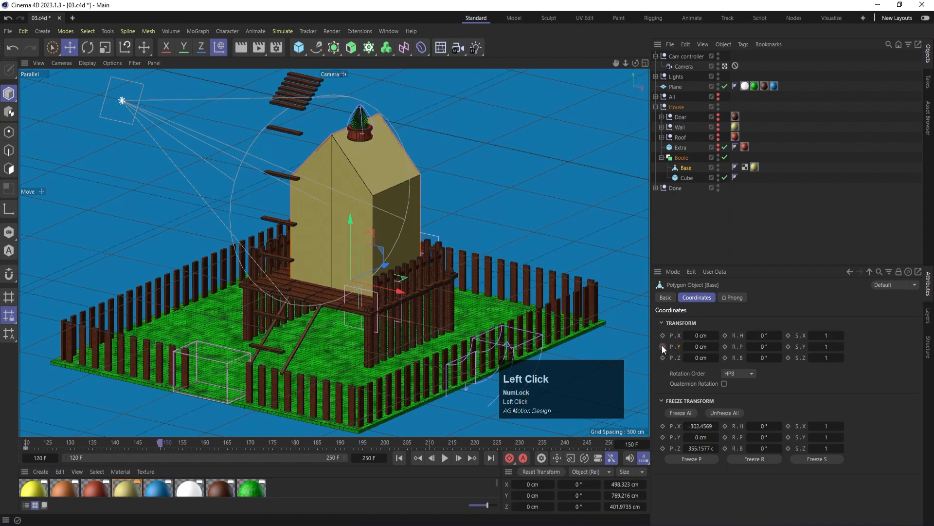
pyautogui.click(86, 443)
pyautogui.moveTo(85, 442); pyautogui.dragTo(2, 438)
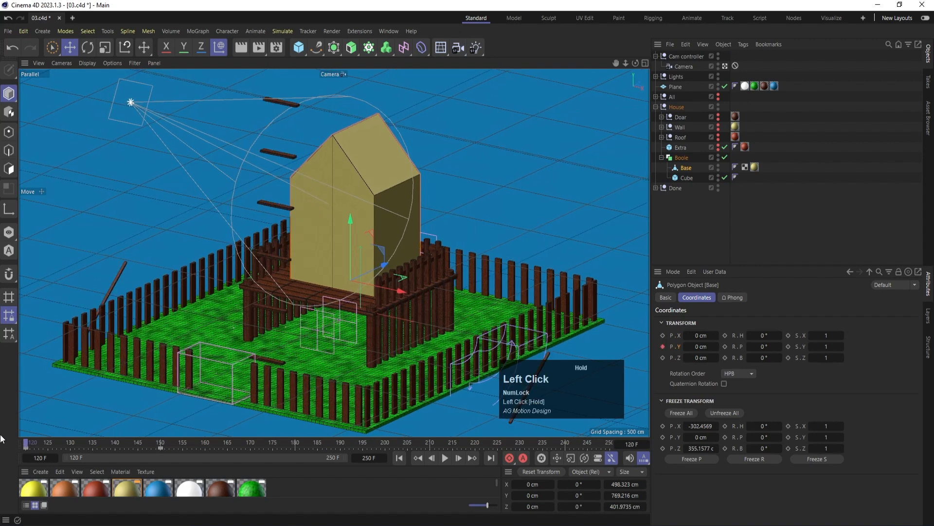
pyautogui.moveTo(353, 221); pyautogui.dragTo(392, 378)
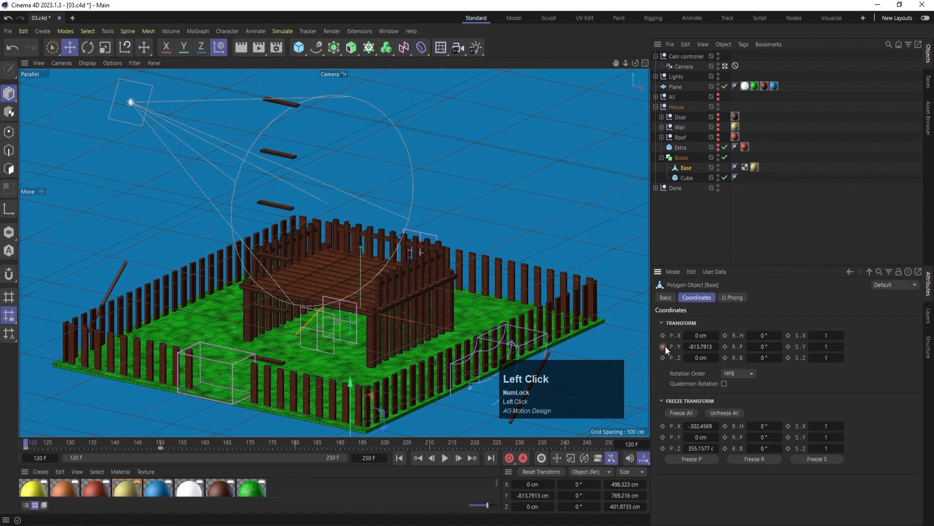
# Preview Base's rise, move its end keyframe to frame 160, and replay the animation.
pyautogui.click(443, 458)
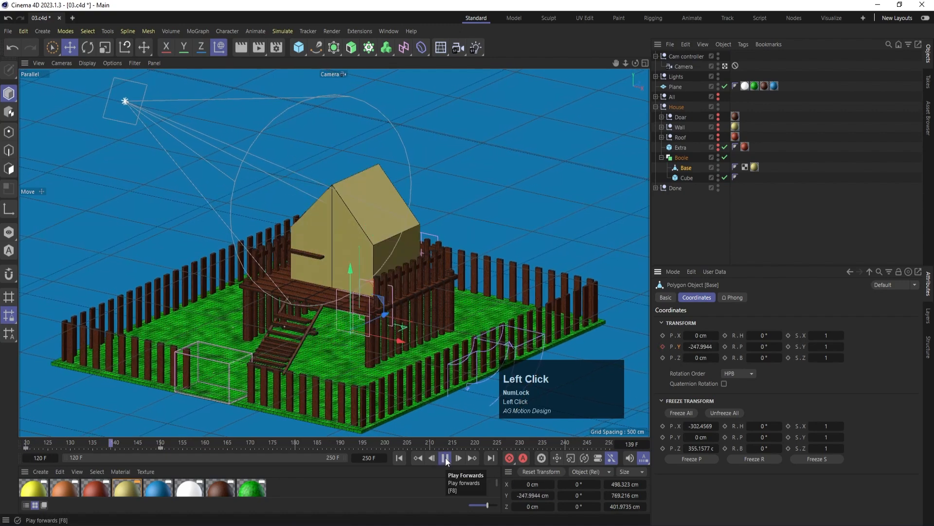
pyautogui.click(445, 457)
pyautogui.moveTo(162, 447); pyautogui.dragTo(205, 449)
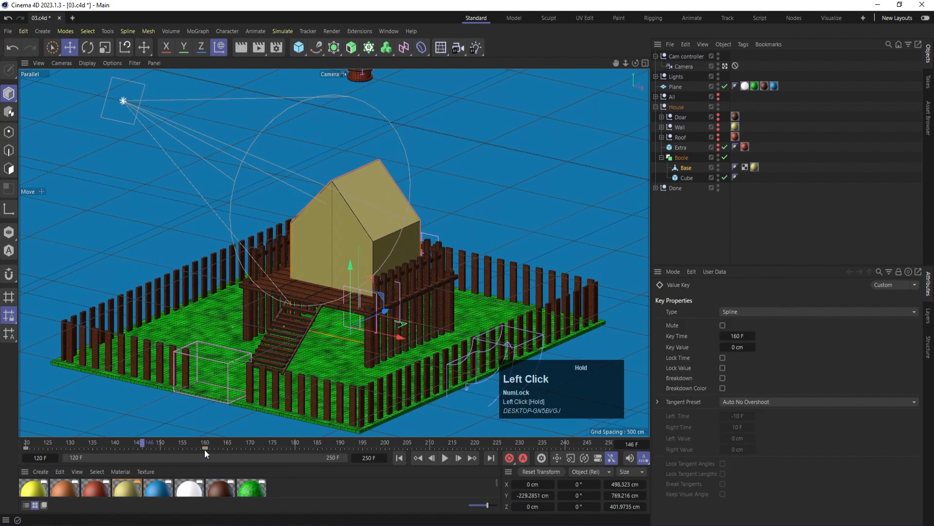
pyautogui.click(399, 458)
pyautogui.click(445, 458)
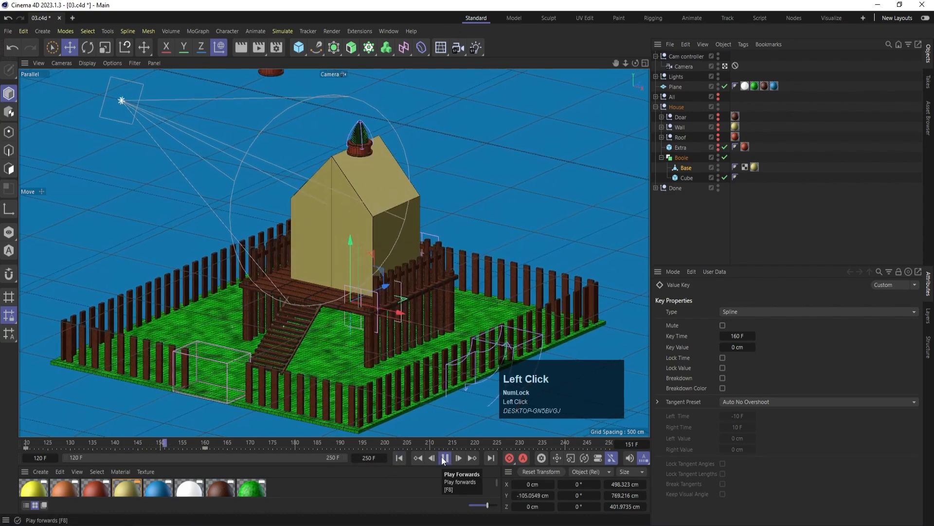
pyautogui.click(445, 457)
# Set the X scale of the Extra cube to 0 and key it at frame 145.
pyautogui.moveTo(158, 439); pyautogui.dragTo(138, 439)
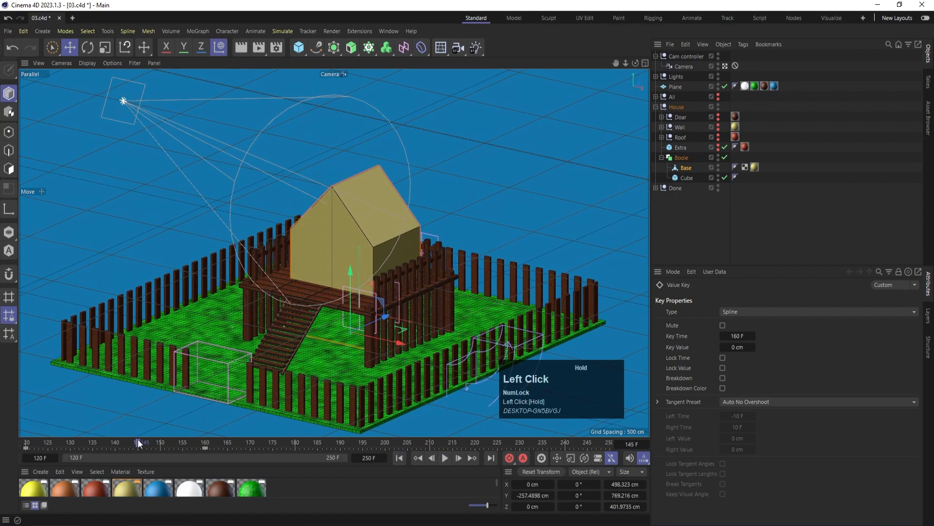
pyautogui.click(662, 157)
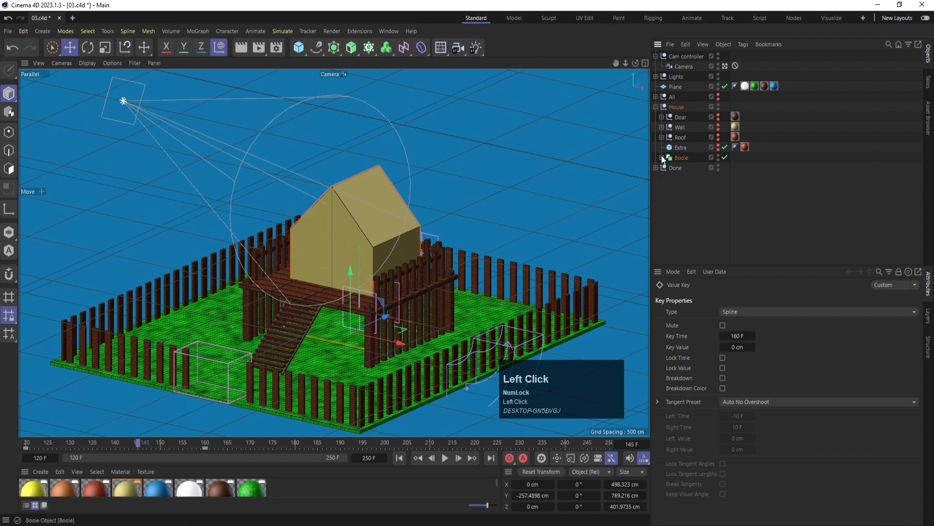
pyautogui.click(680, 147)
pyautogui.click(717, 146)
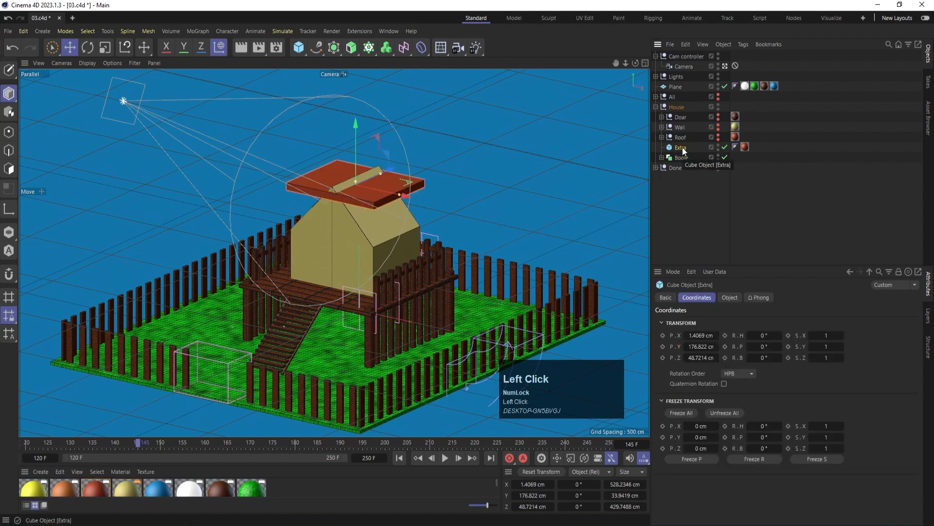
pyautogui.moveTo(810, 335)
pyautogui.mouseDown()
pyautogui.moveTo(798, 335)
pyautogui.moveTo(827, 336)
pyautogui.mouseUp()
pyautogui.click(828, 336)
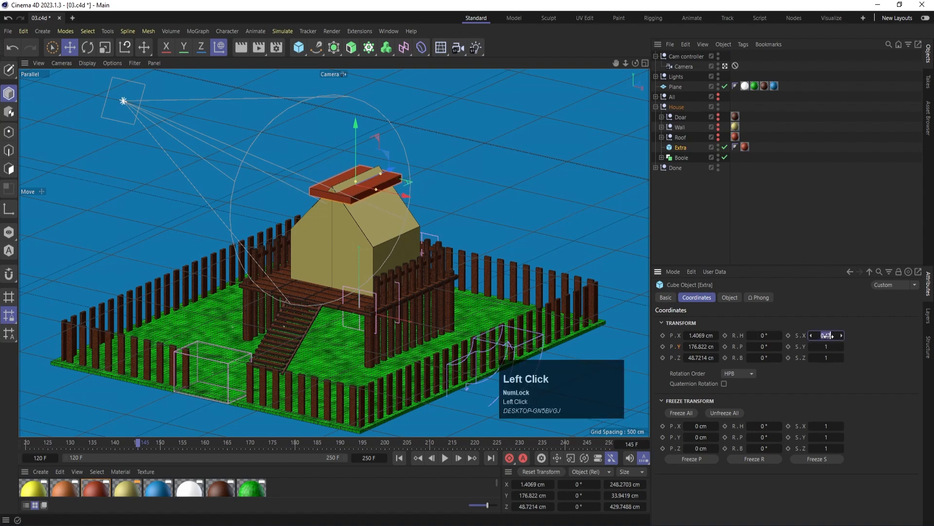
pyautogui.write('0')
pyautogui.press('Return')
pyautogui.click(788, 334)
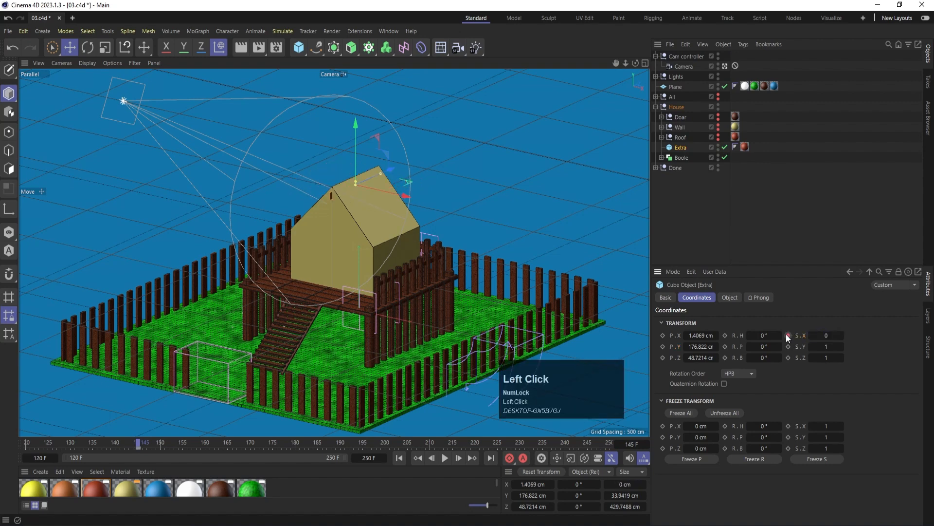
# Key Extra's X scale at 1 on frame 170 and preview the animation from frame 120.
pyautogui.click(250, 443)
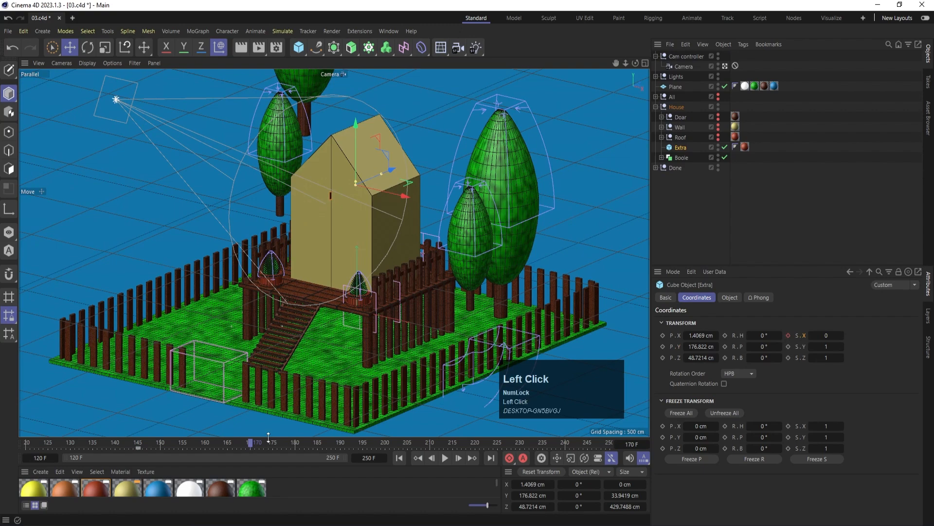
pyautogui.click(824, 335)
pyautogui.write('1')
pyautogui.press('Return')
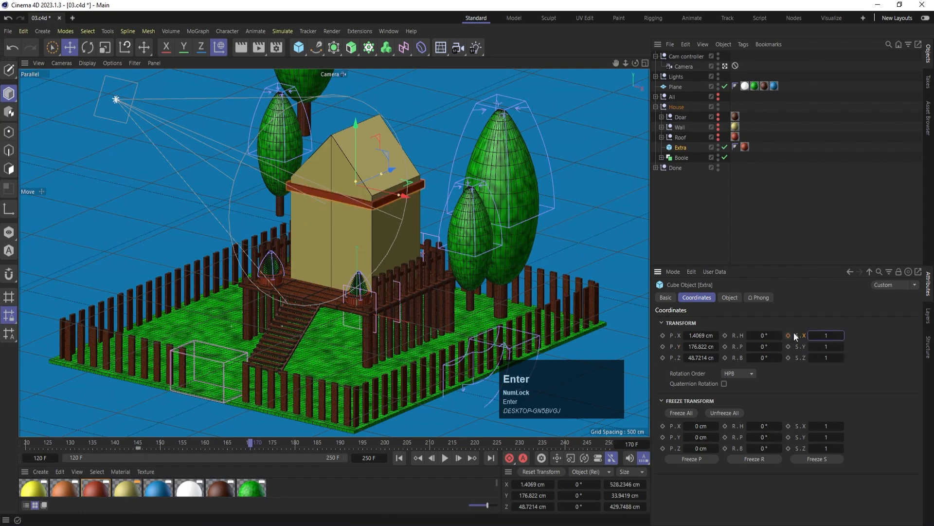
pyautogui.click(789, 335)
pyautogui.moveTo(146, 445); pyautogui.dragTo(25, 444)
pyautogui.click(444, 459)
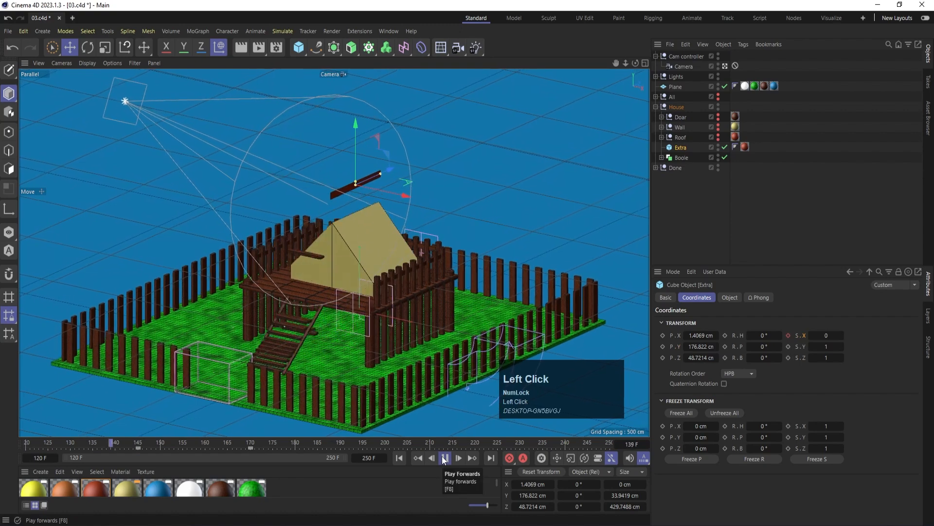
pyautogui.click(444, 459)
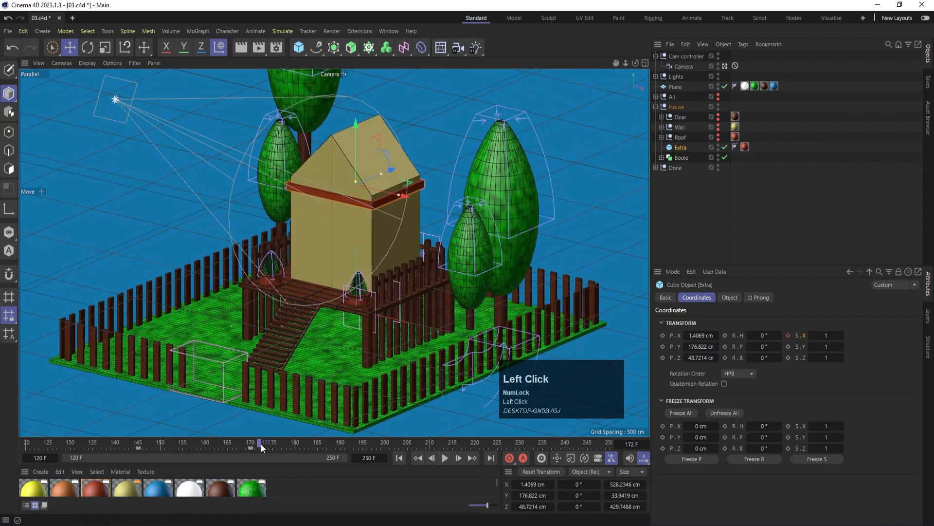
# At frame 160, unhide the Roof, add a Plain effector to both of its cloners, and nest the effector in the Roof group.
pyautogui.moveTo(256, 443); pyautogui.dragTo(205, 444)
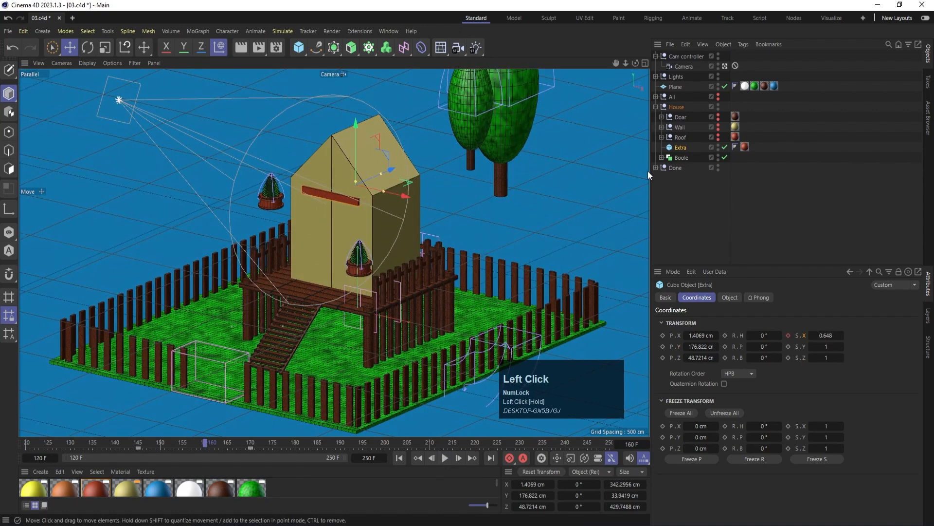
pyautogui.keyDown('alt'); pyautogui.click(719, 140); pyautogui.keyUp('alt')
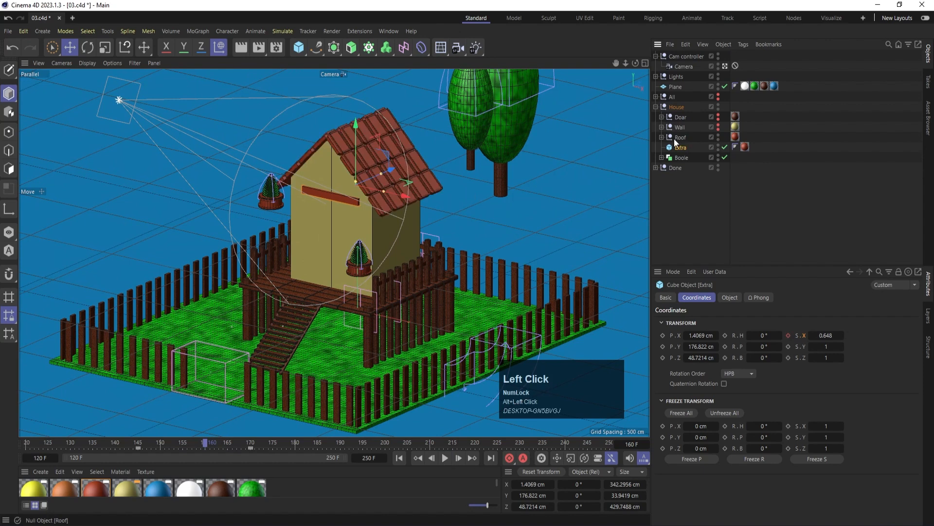
pyautogui.click(662, 138)
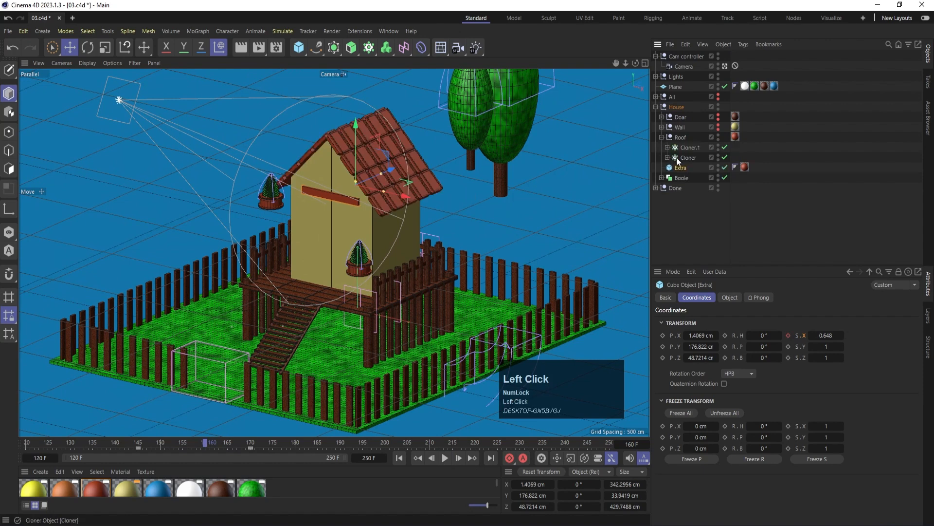
pyautogui.click(681, 156)
pyautogui.keyDown('shift'); pyautogui.click(682, 147); pyautogui.keyUp('shift')
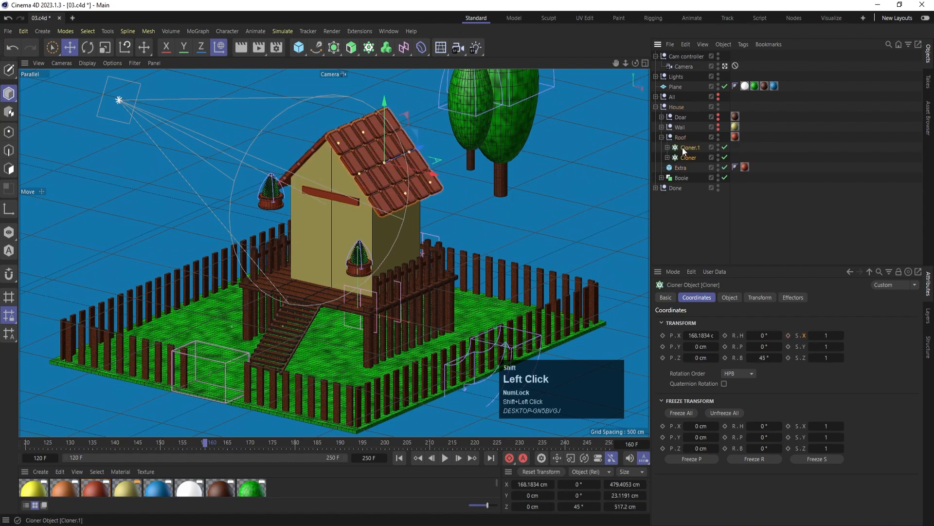
pyautogui.click(188, 33)
pyautogui.moveTo(229, 50)
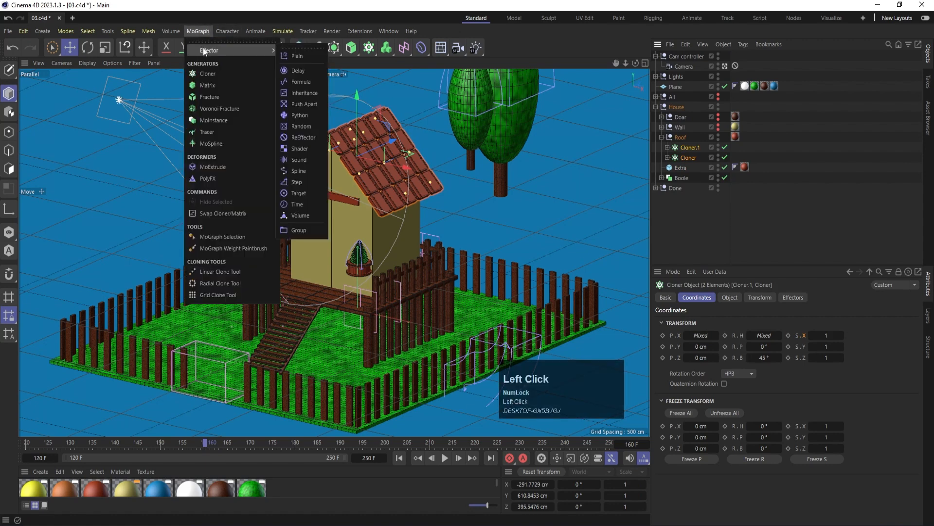
pyautogui.click(282, 56)
pyautogui.moveTo(686, 56); pyautogui.dragTo(681, 150)
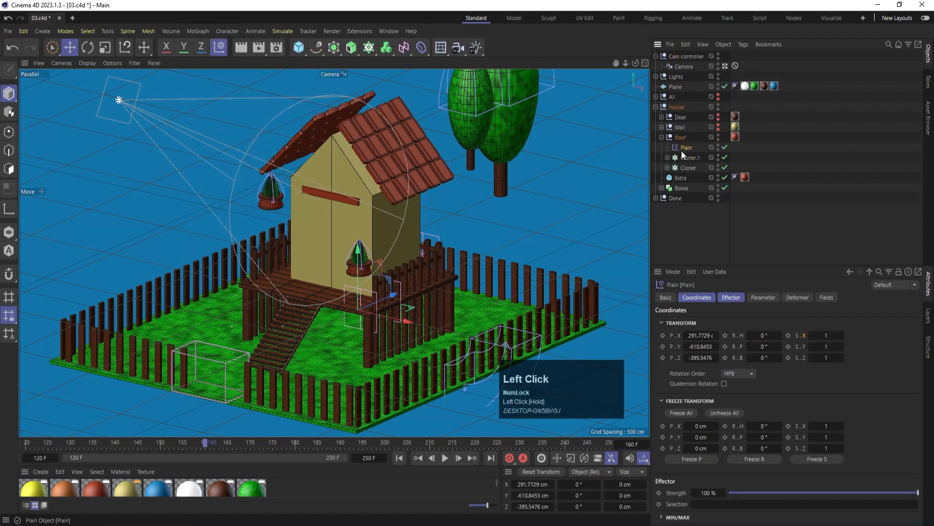
# Set the Plain effector's Y position to 500 cm and enable rotation with H, P and B each at 90°.
pyautogui.click(762, 297)
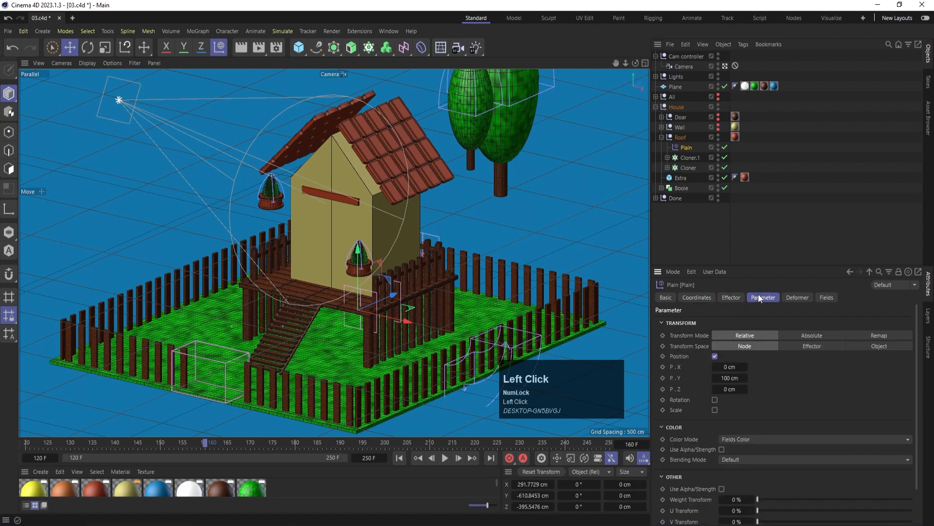
pyautogui.click(729, 378)
pyautogui.write('500')
pyautogui.press('Return')
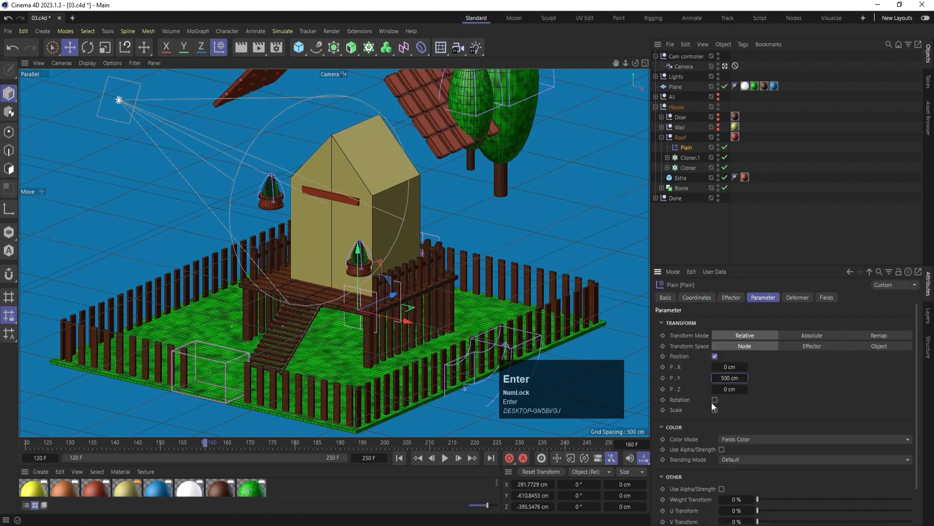
pyautogui.click(715, 399)
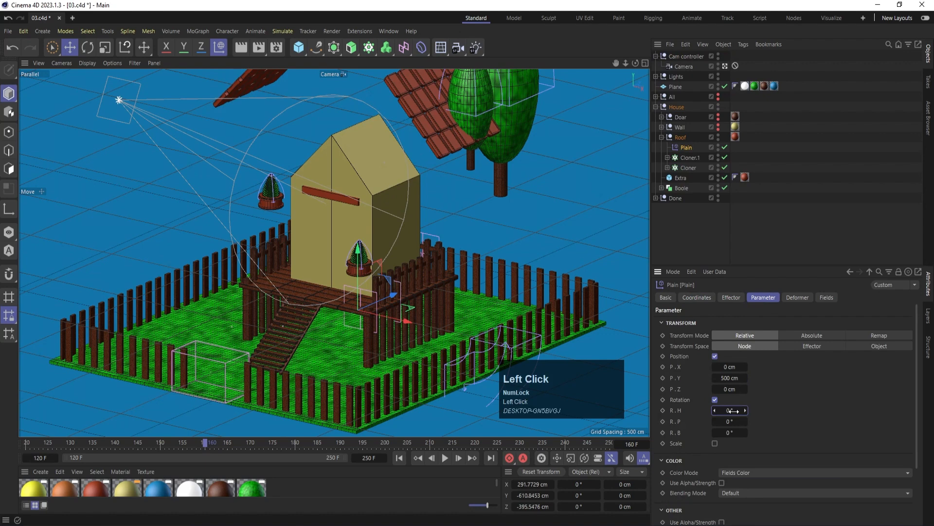
pyautogui.write('90')
pyautogui.press('Return')
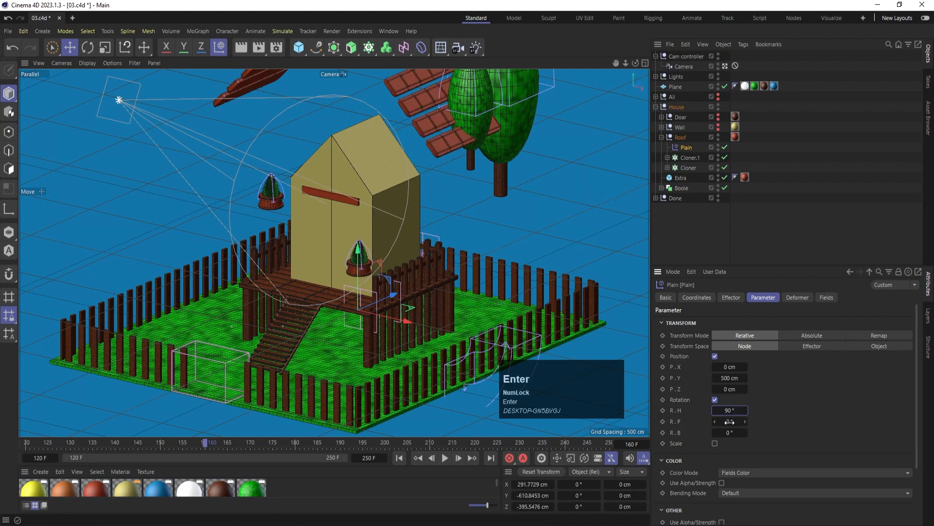
pyautogui.click(730, 422)
pyautogui.write('90')
pyautogui.click(729, 432)
pyautogui.write('90')
pyautogui.click(787, 410)
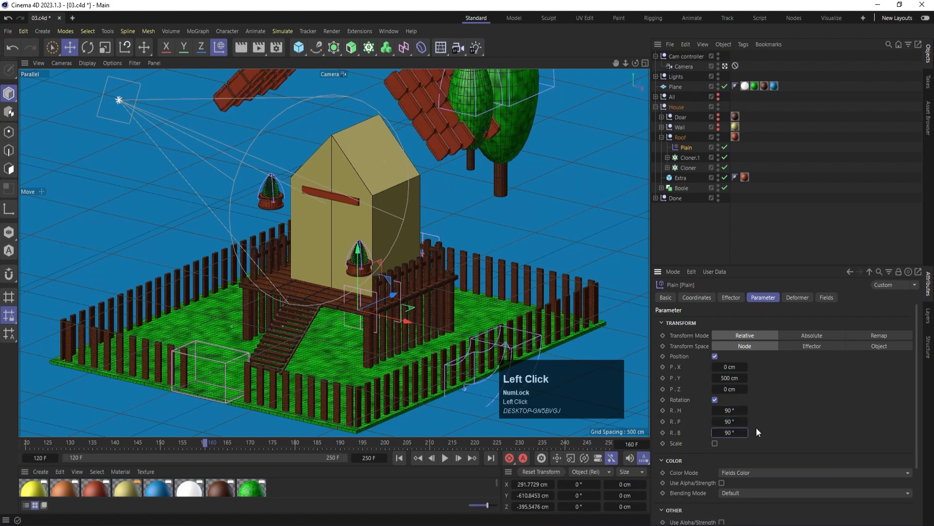
# Enable uniform scale on the Plain effector and set it to -1.
pyautogui.click(714, 443)
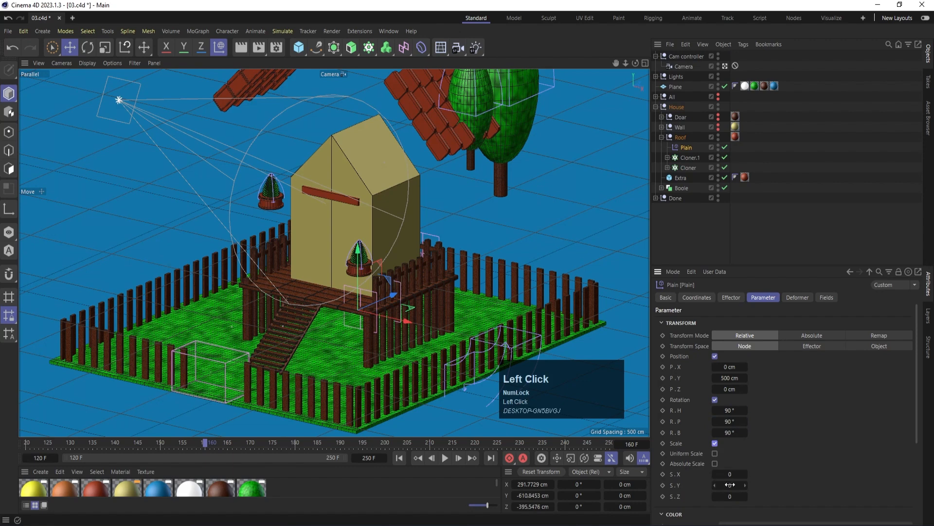
pyautogui.click(715, 463)
pyautogui.click(714, 454)
pyautogui.click(725, 470)
pyautogui.write('-')
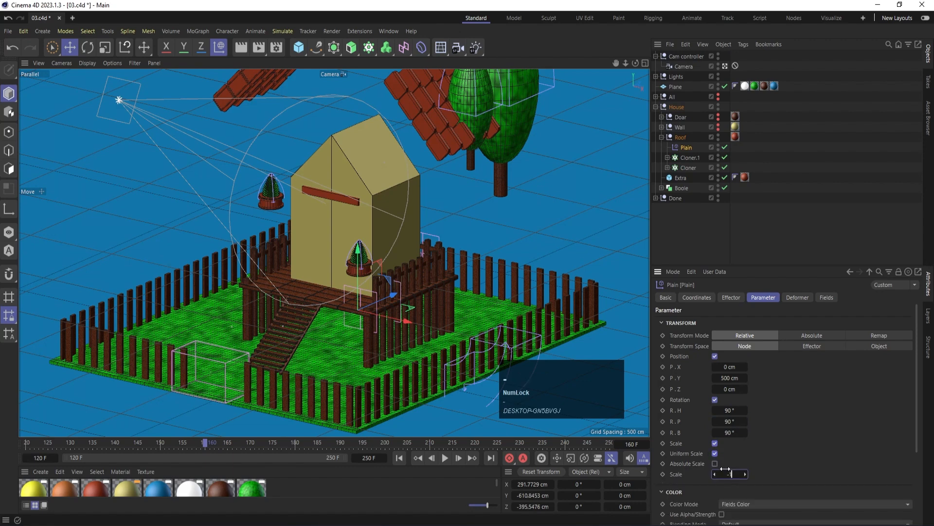
pyautogui.write('1')
pyautogui.press('Return')
# Add a Linear Field to the Plain effector and move it beyond the roof, to about X -704 cm and Y 695 cm.
pyautogui.click(823, 298)
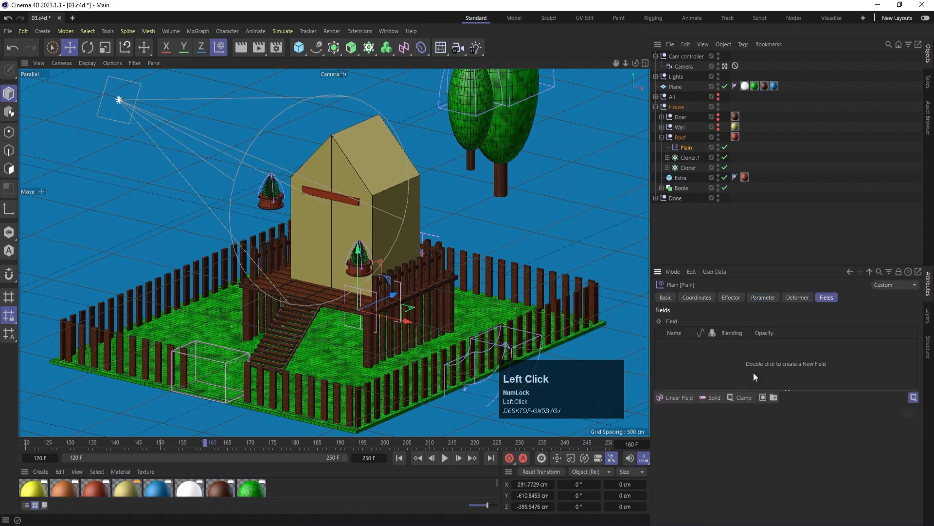
pyautogui.click(670, 402)
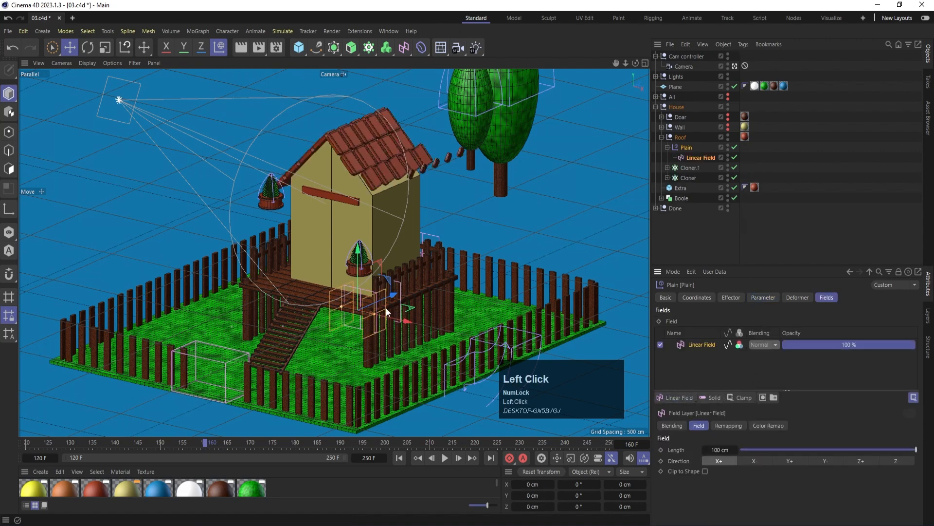
pyautogui.moveTo(364, 257); pyautogui.dragTo(297, 143)
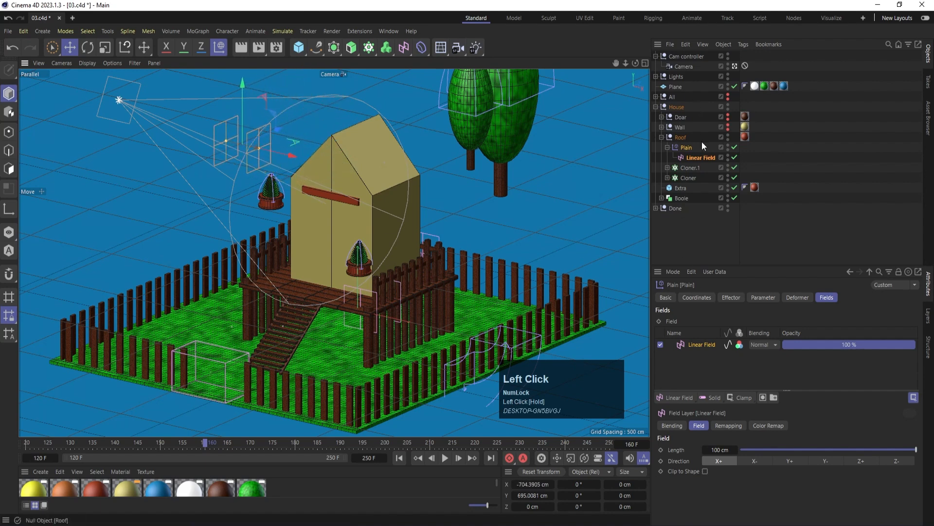
# Freeze the Linear Field's coordinates, record its starting keyframe at frame 160, and go to frame 210.
pyautogui.click(695, 157)
pyautogui.click(705, 299)
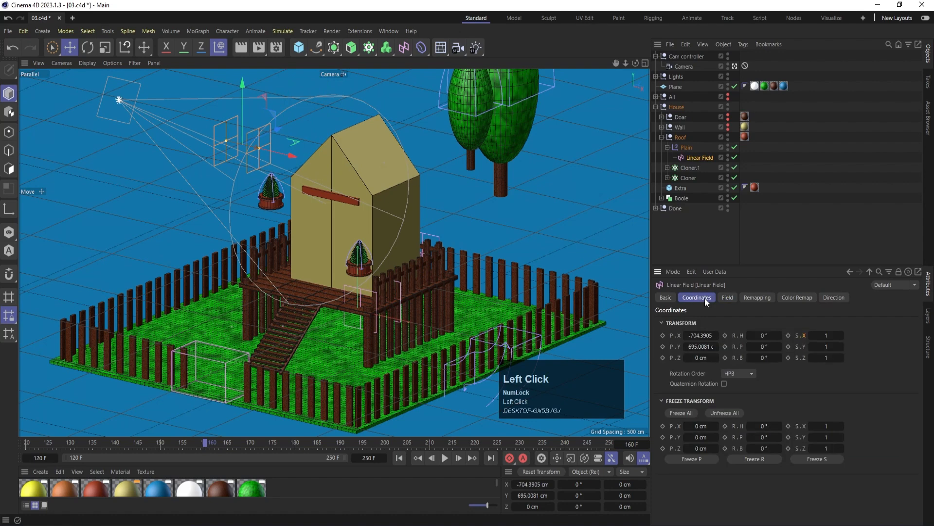
pyautogui.click(681, 413)
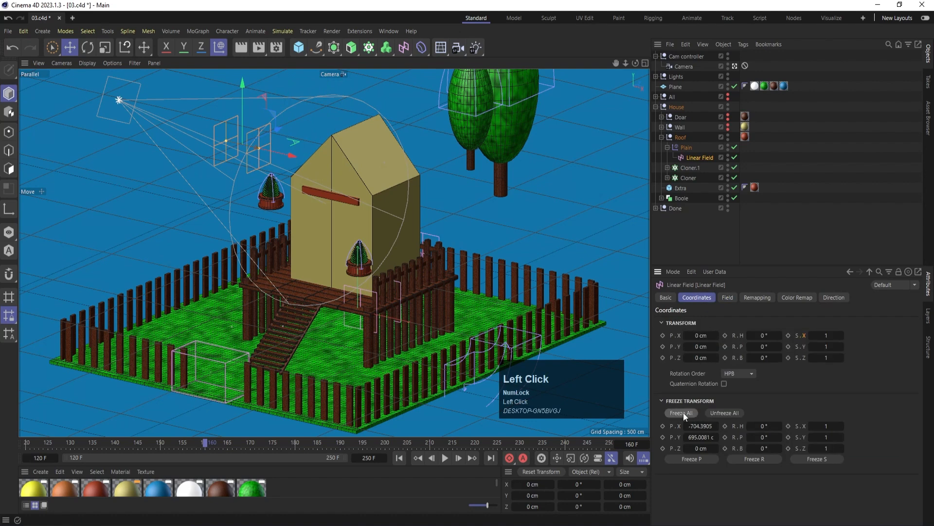
pyautogui.click(509, 458)
pyautogui.moveTo(397, 445); pyautogui.dragTo(430, 450)
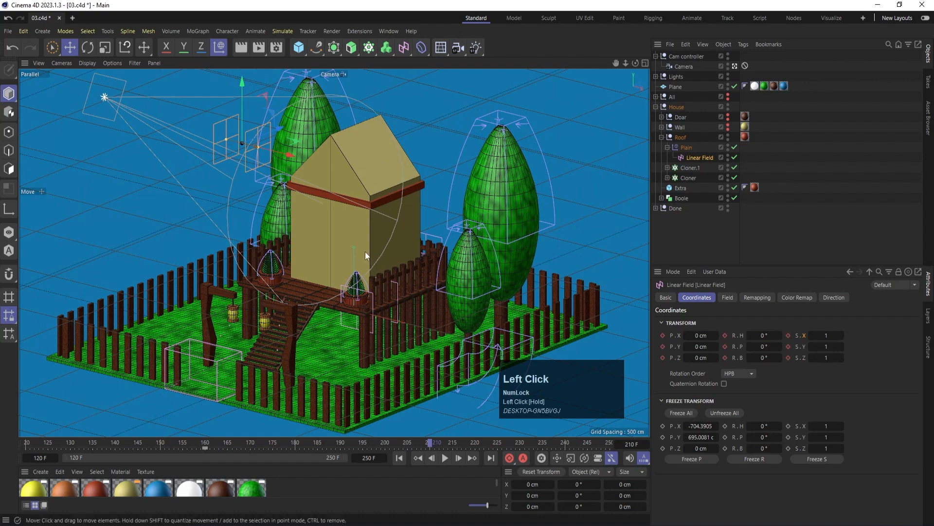
# Move the Linear Field across the roof to about X 869 cm, record its keyframe at frame 210, and play the animation.
pyautogui.moveTo(283, 173); pyautogui.dragTo(412, 231)
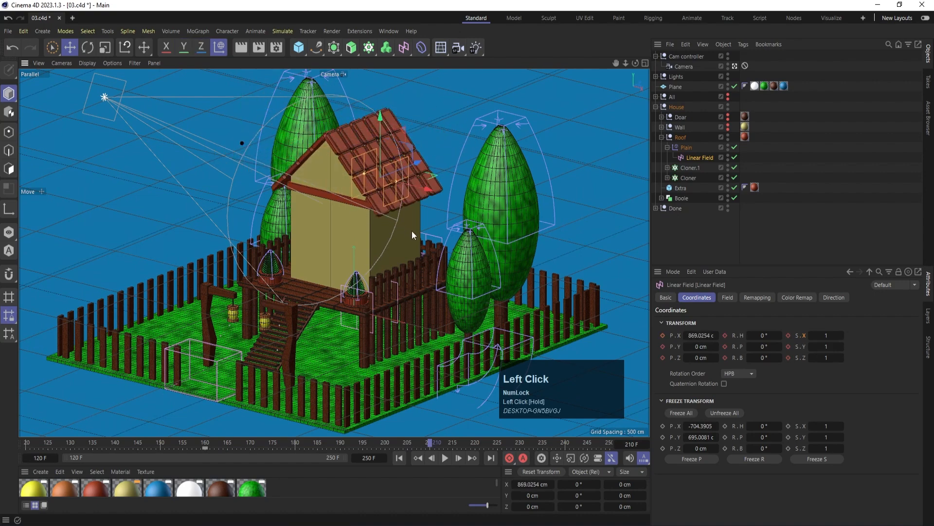
pyautogui.click(358, 444)
pyautogui.moveTo(353, 442); pyautogui.dragTo(33, 422)
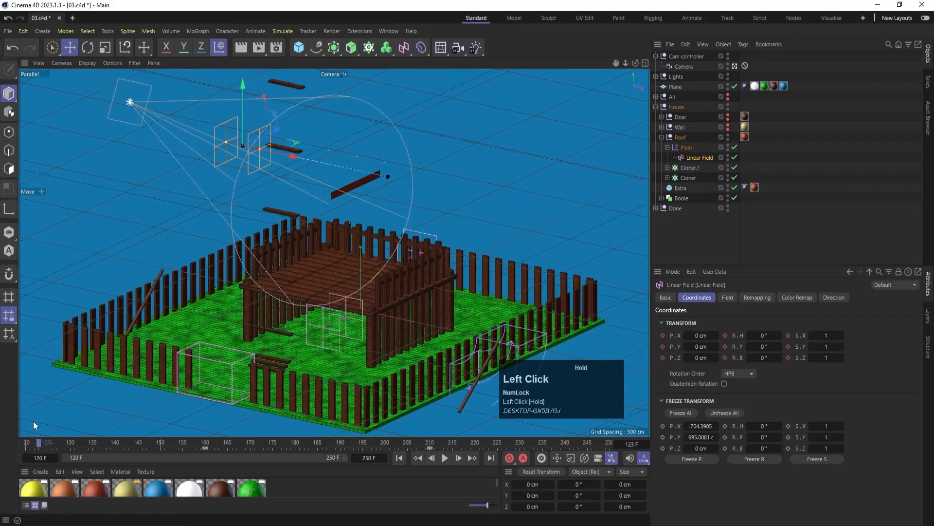
pyautogui.click(445, 457)
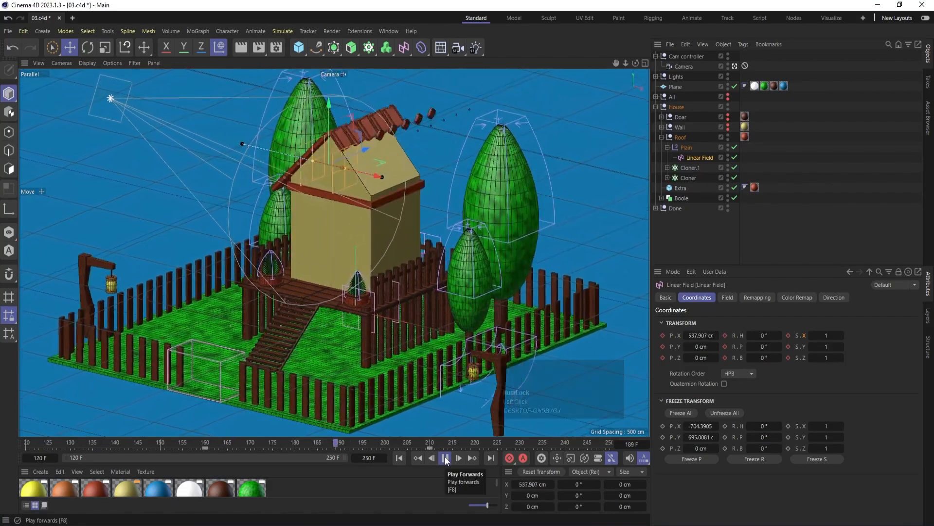
pyautogui.click(445, 458)
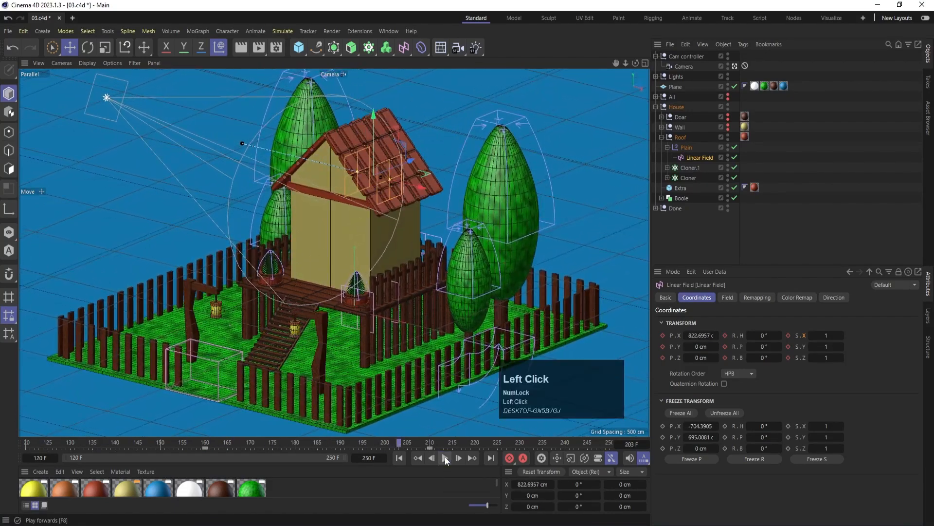
# Add a Delay effector to both roof tile cloners, Cloner.1 and Cloner.
pyautogui.click(692, 165)
pyautogui.keyDown('shift'); pyautogui.click(685, 175); pyautogui.keyUp('shift')
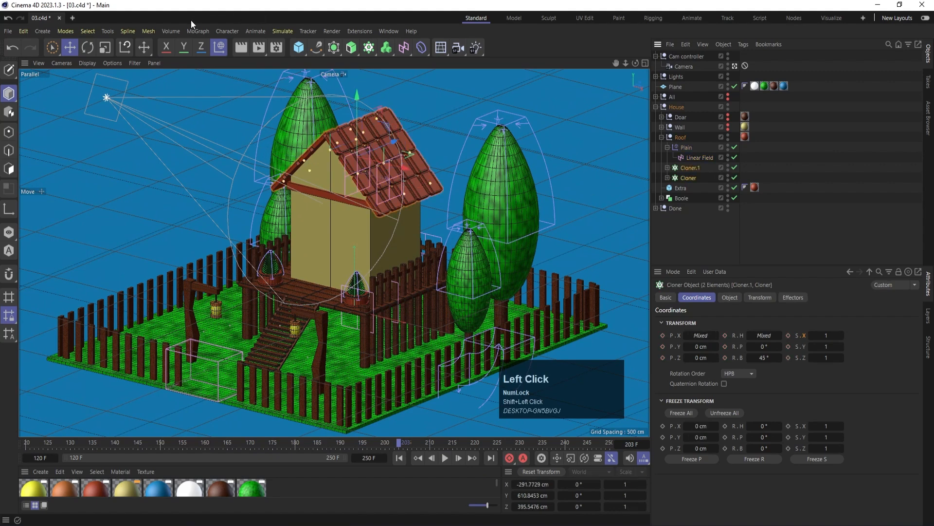
pyautogui.click(198, 30)
pyautogui.moveTo(214, 51)
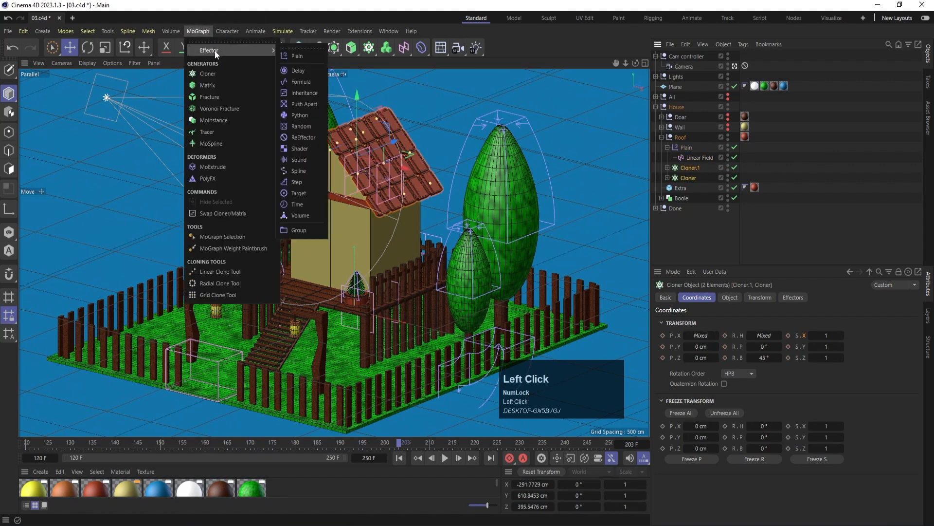
pyautogui.click(297, 72)
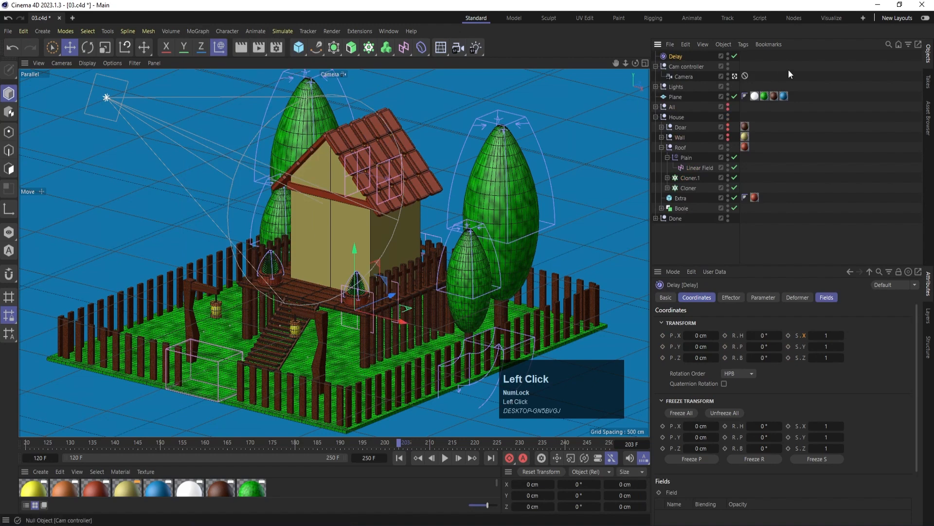
# Set the Delay effector to Spring mode with 70% strength and place it inside the Roof group.
pyautogui.click(757, 298)
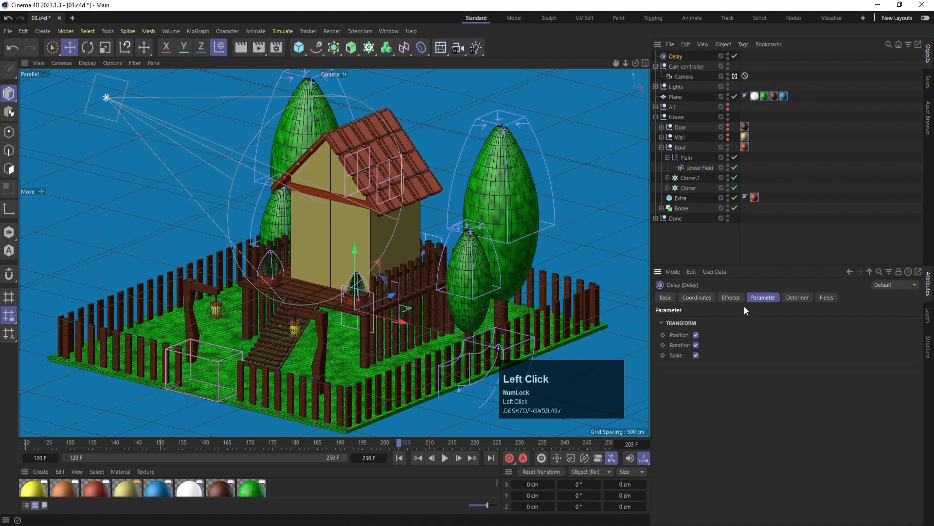
pyautogui.click(731, 298)
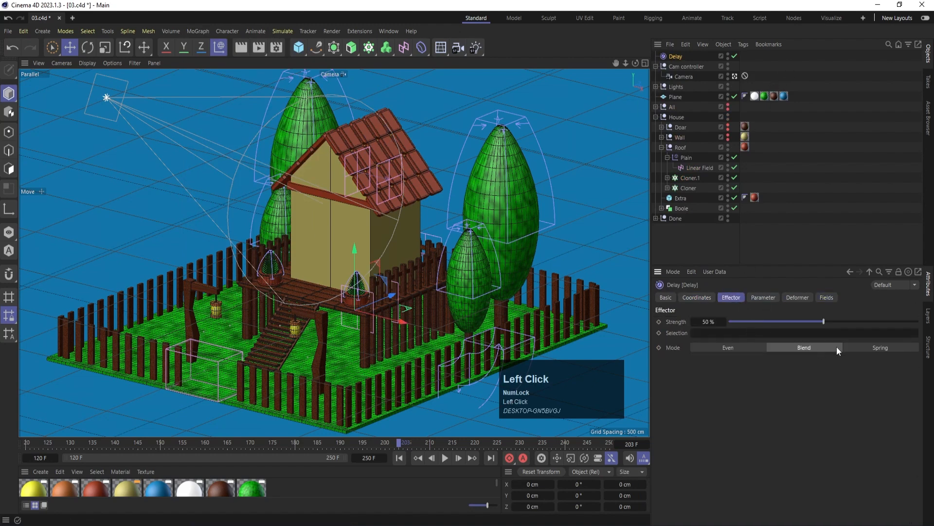
pyautogui.click(850, 347)
pyautogui.doubleClick(712, 322)
pyautogui.write('7')
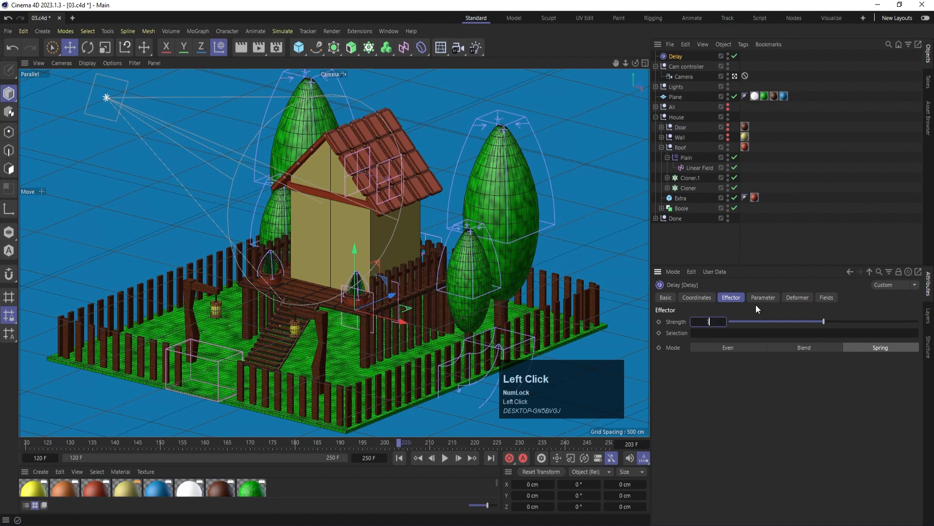
pyautogui.write('0')
pyautogui.press('Return')
pyautogui.moveTo(677, 58); pyautogui.dragTo(680, 151)
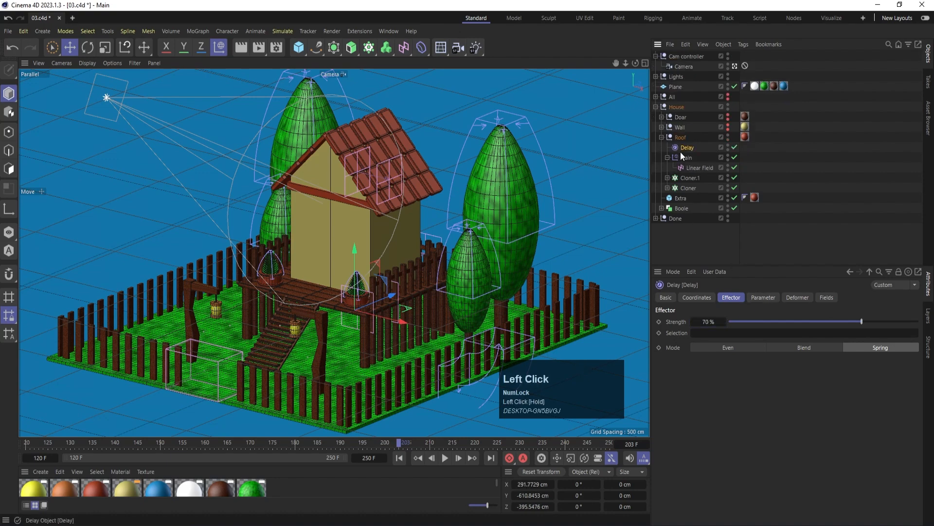
# Play the animation from frame 120 to check how the roof tiles settle into place.
pyautogui.click(395, 457)
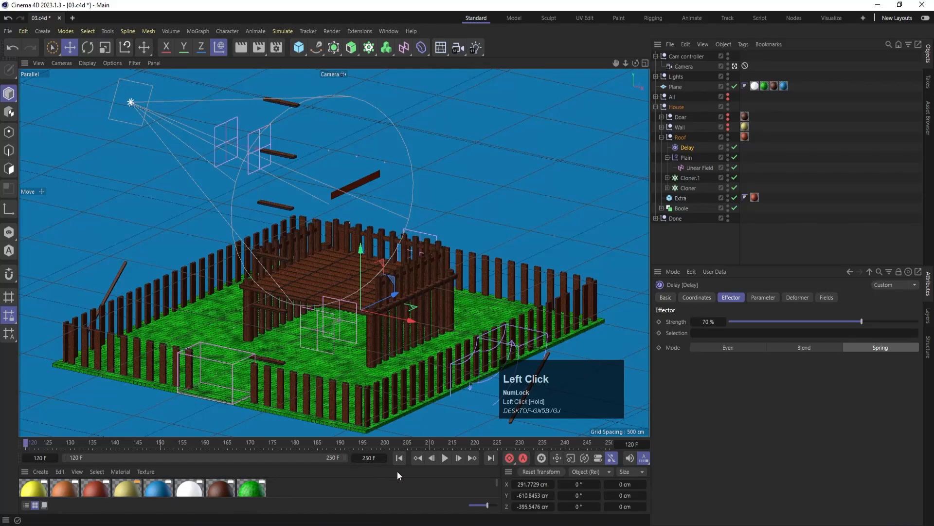
pyautogui.click(442, 459)
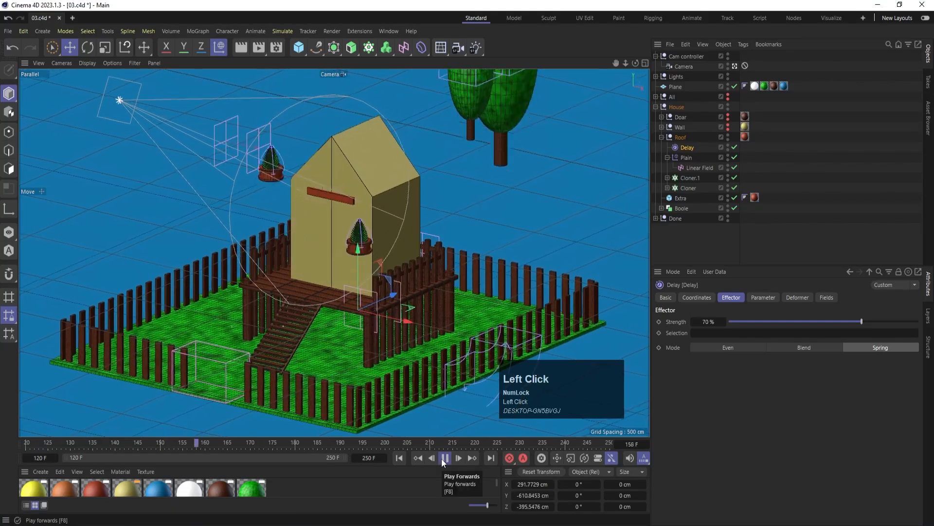
pyautogui.click(442, 459)
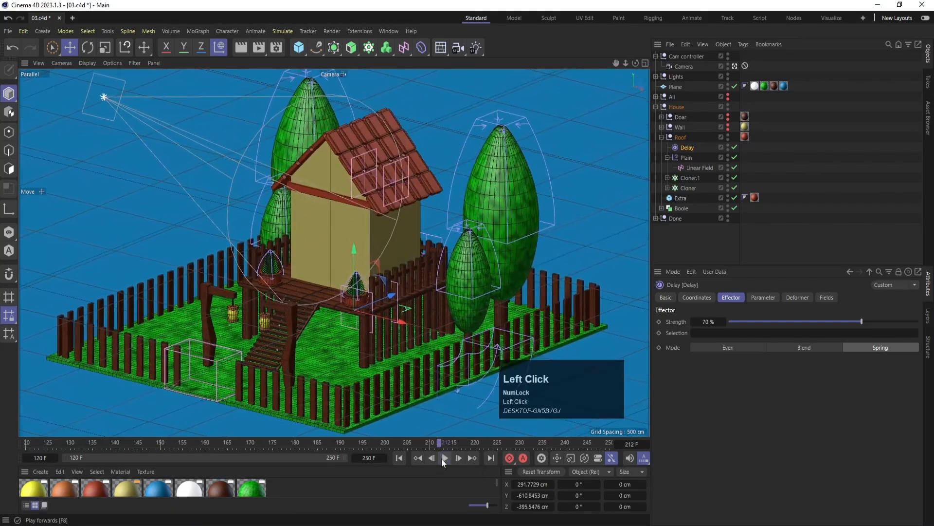
pyautogui.click(442, 458)
pyautogui.click(442, 458)
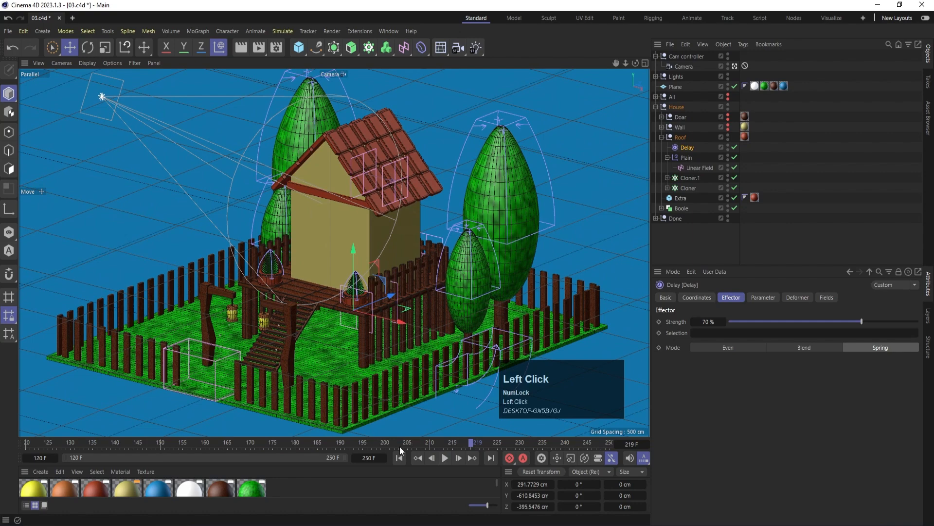
# Go to frame 180, collapse the Roof group and make the Wall group visible.
pyautogui.moveTo(399, 446); pyautogui.dragTo(296, 432)
pyautogui.click(661, 137)
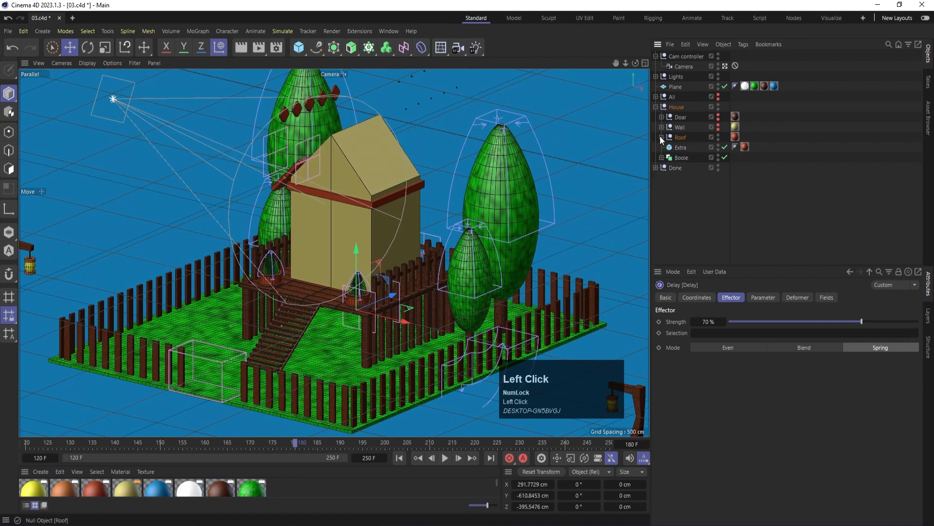
pyautogui.keyDown('alt'); pyautogui.click(718, 125); pyautogui.keyUp('alt')
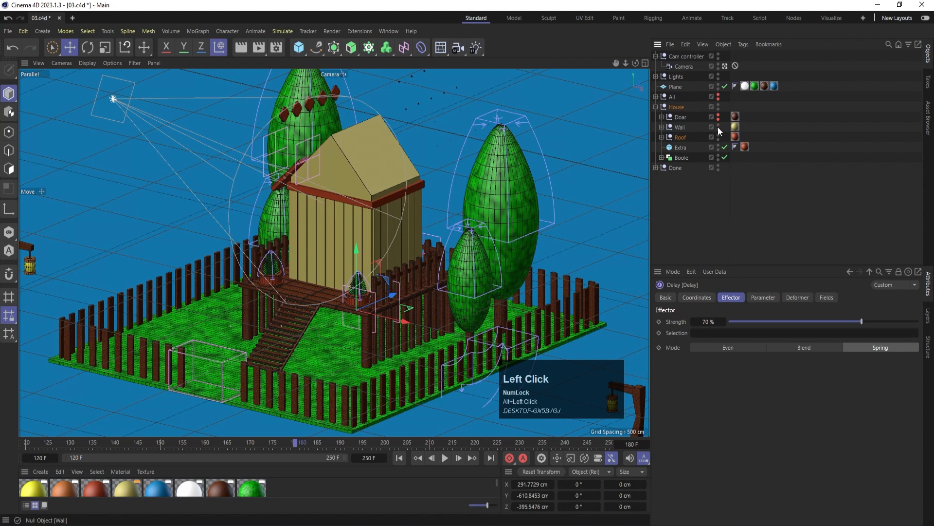
# Add a Plain effector to the four wall cloners, Cloner.2 to Cloner.5, and place it inside the Wall group.
pyautogui.click(682, 128)
pyautogui.click(662, 127)
pyautogui.click(689, 166)
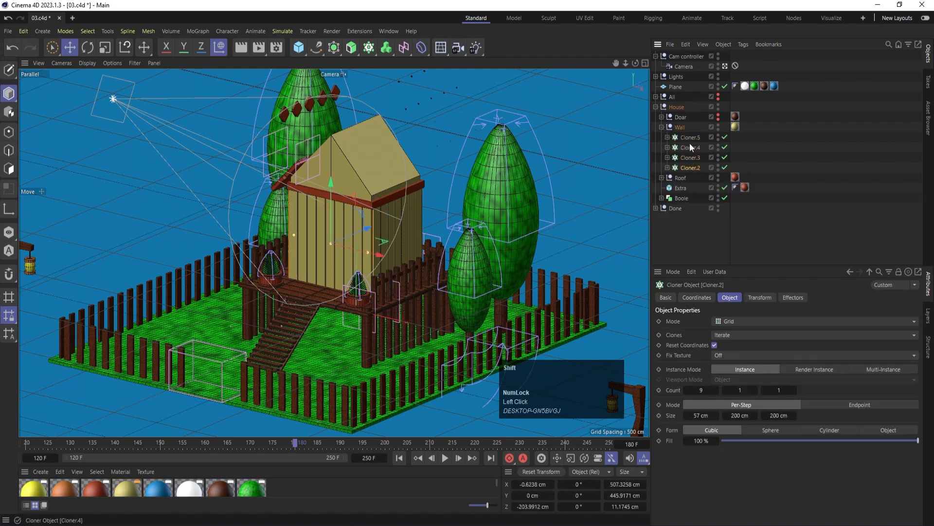
pyautogui.keyDown('shift'); pyautogui.click(688, 138); pyautogui.keyUp('shift')
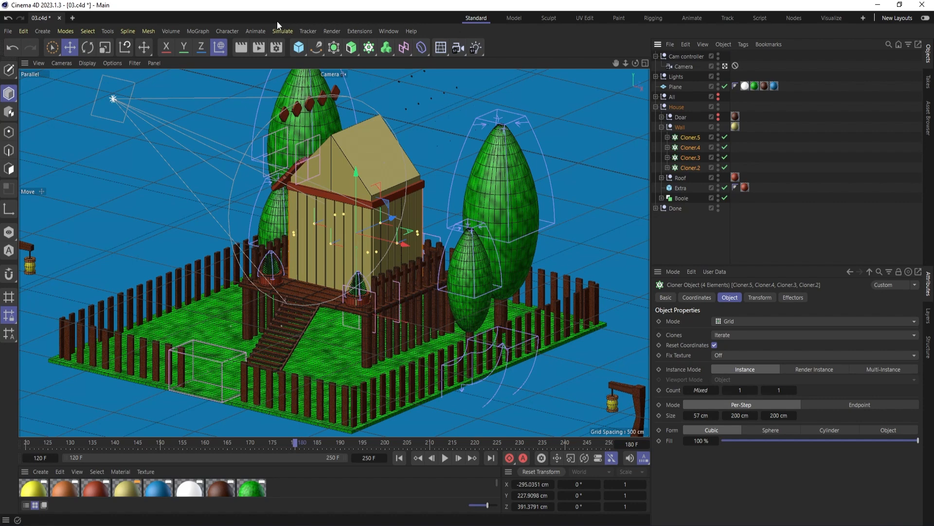
pyautogui.click(195, 30)
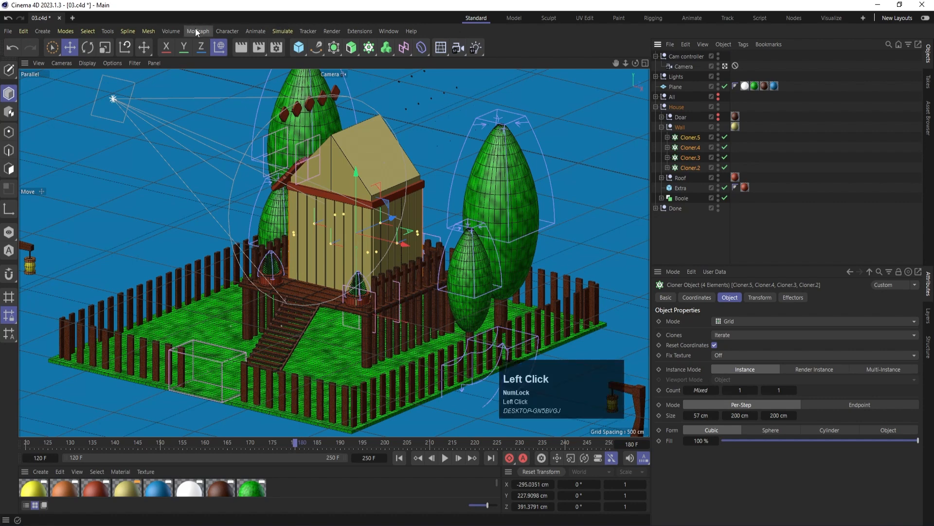
pyautogui.moveTo(204, 51)
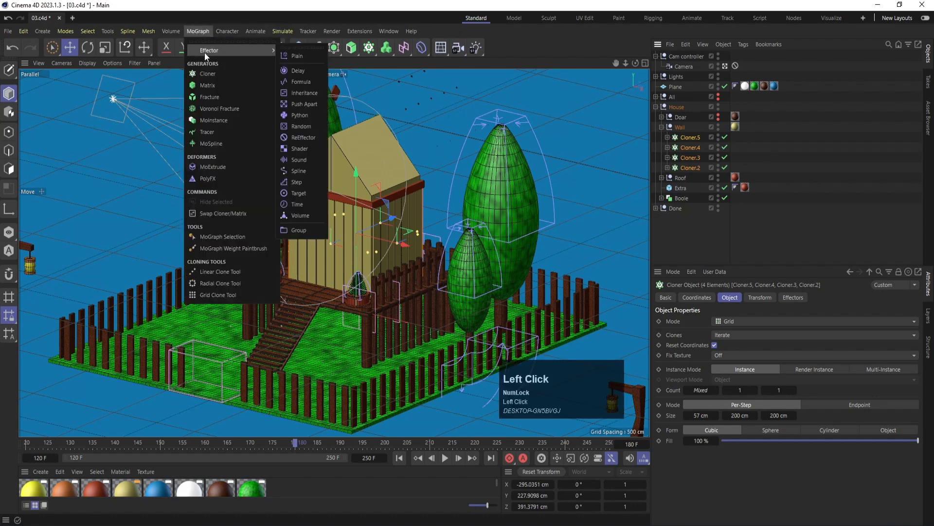
pyautogui.click(310, 55)
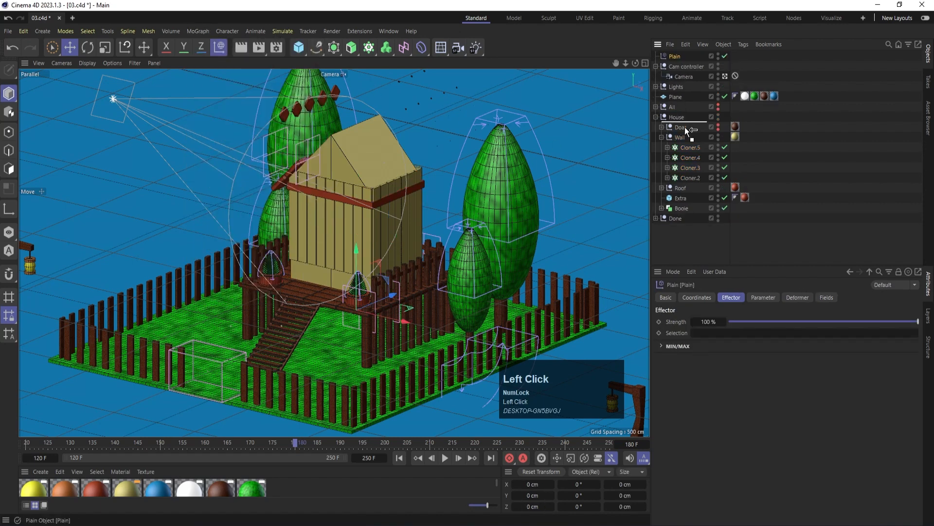
pyautogui.moveTo(685, 127); pyautogui.dragTo(686, 139)
# Set the wall Plain effector's Y position to 500 cm.
pyautogui.click(756, 298)
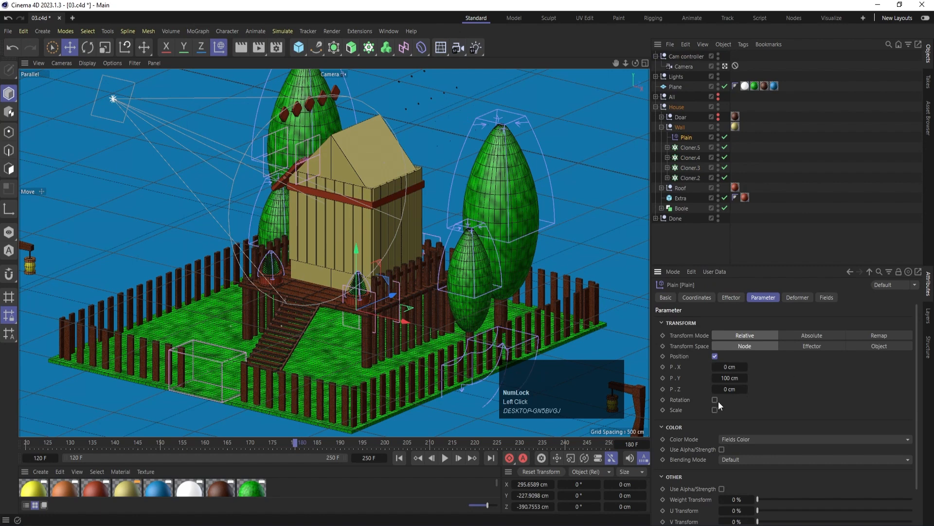
pyautogui.click(726, 378)
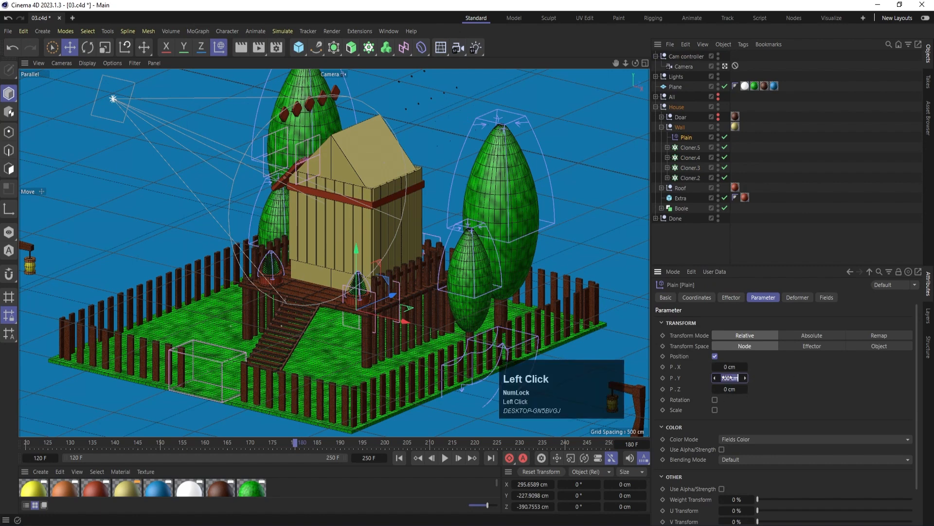
pyautogui.write('500')
pyautogui.press('Return')
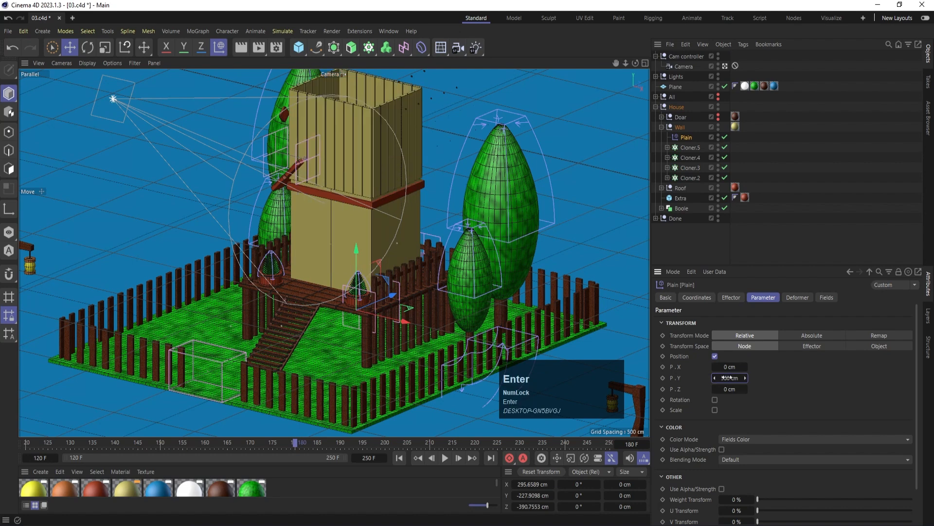
# Enable uniform scale on the wall Plain effector and set it to -1.
pyautogui.click(715, 409)
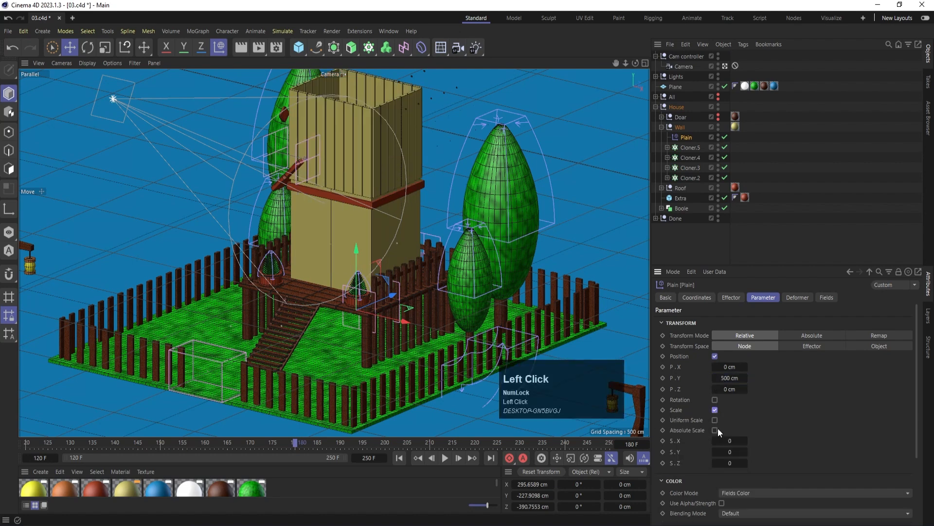
pyautogui.click(716, 430)
pyautogui.click(716, 420)
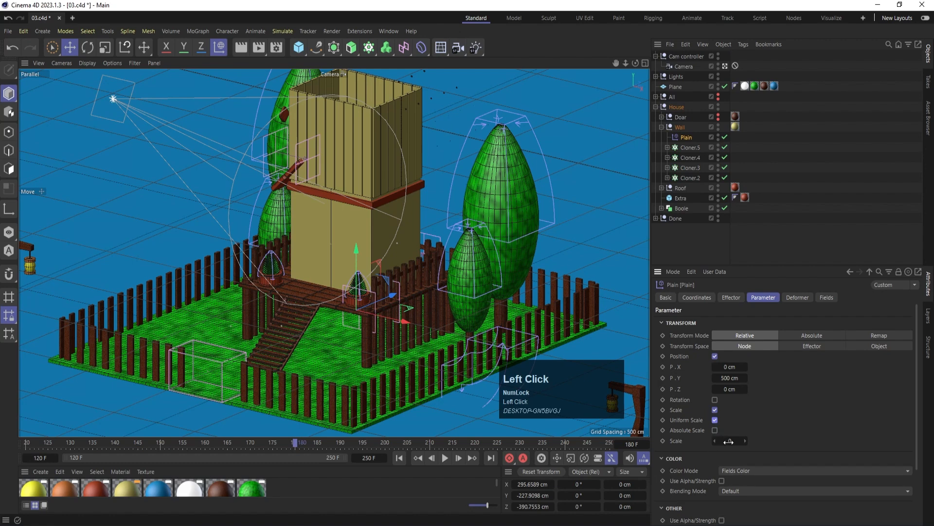
pyautogui.doubleClick(729, 441)
pyautogui.write('-1')
pyautogui.press('Return')
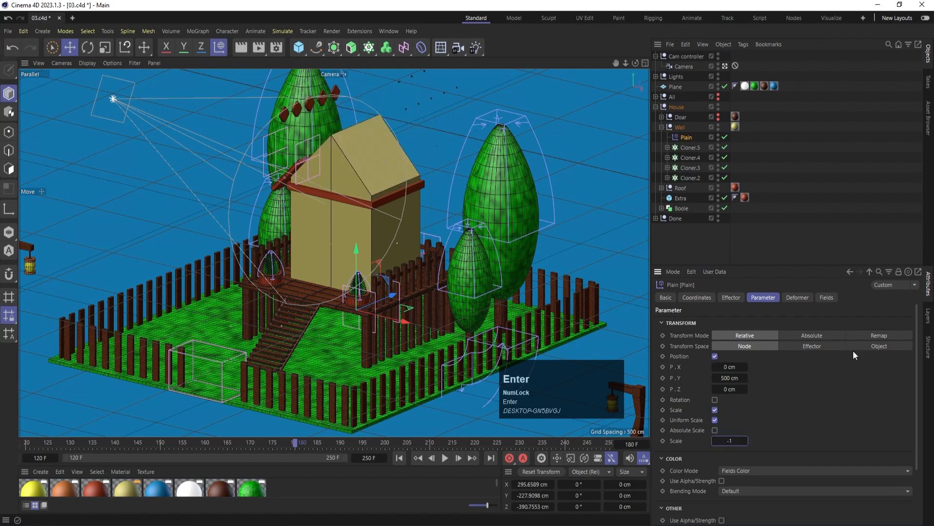
# Add a Spherical Field to the wall Plain effector and enlarge it to a size of about 1058 cm.
pyautogui.click(829, 299)
pyautogui.click(682, 398)
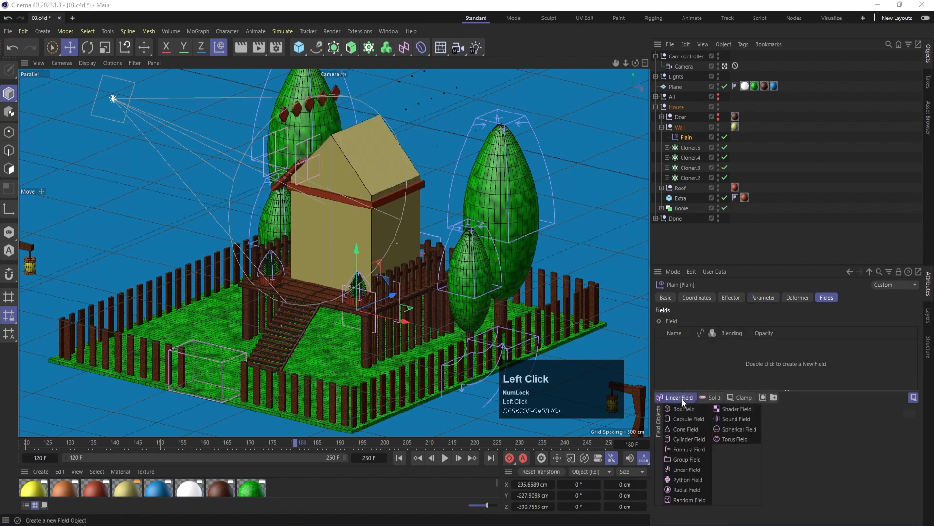
pyautogui.moveTo(681, 398); pyautogui.dragTo(725, 431)
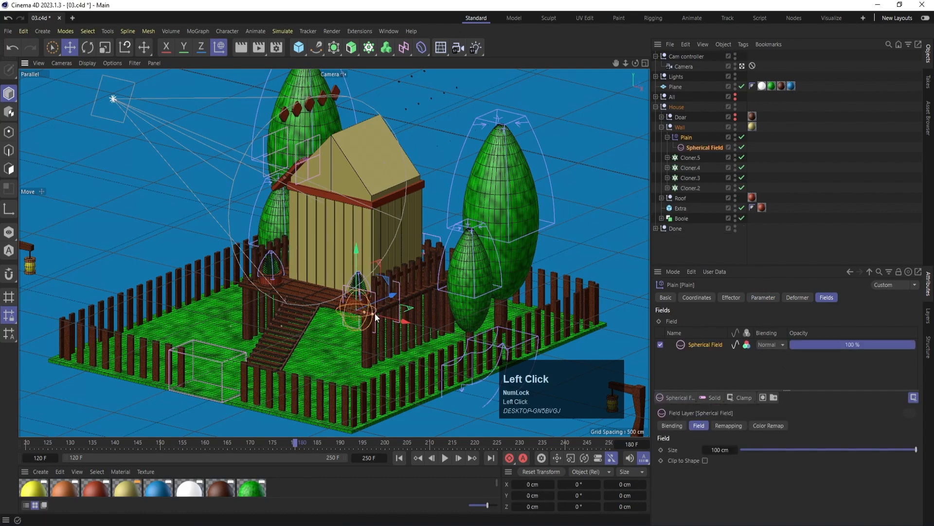
pyautogui.moveTo(375, 313); pyautogui.dragTo(530, 340)
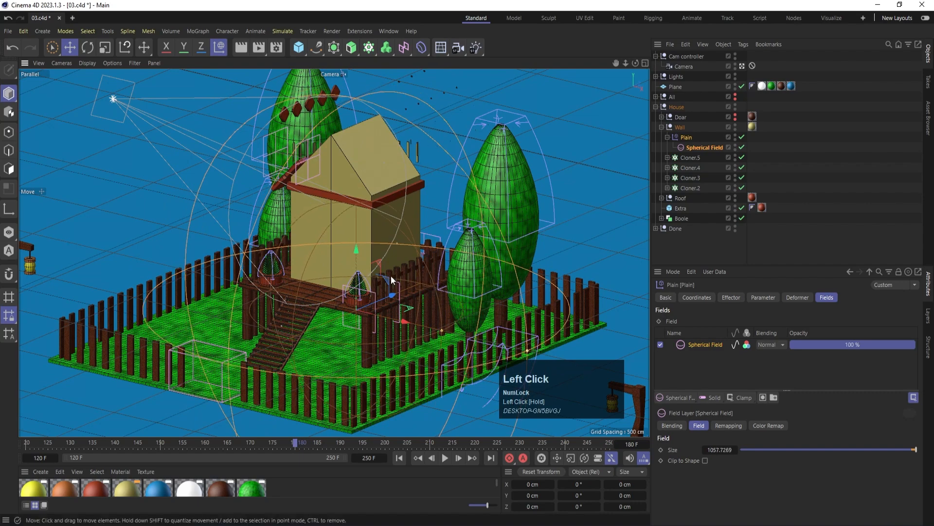
# Raise the Spherical Field to about Y 195 cm and centre the Plain effector on the house, at about X -6 cm and Z -48 cm.
pyautogui.moveTo(358, 249); pyautogui.dragTo(358, 209)
pyautogui.middleClick(556, 118)
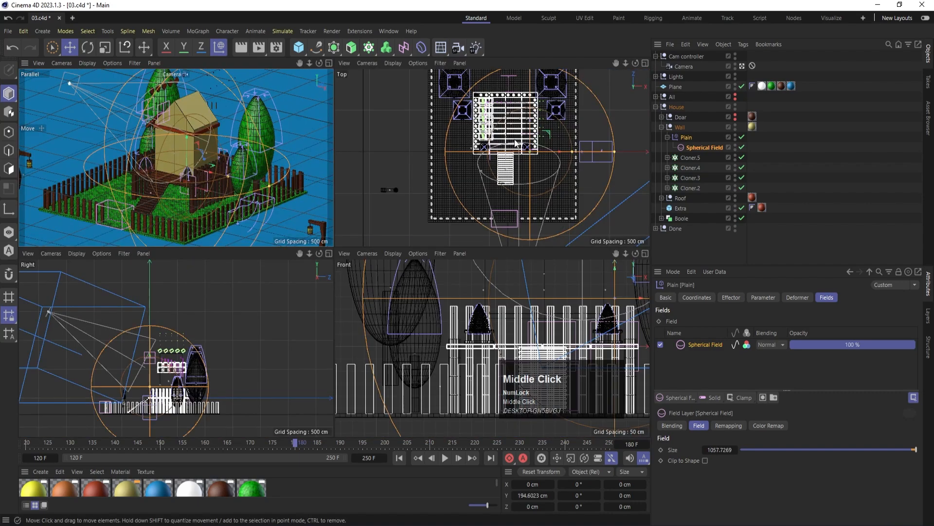
pyautogui.middleClick(456, 195)
pyautogui.moveTo(449, 203); pyautogui.dragTo(400, 145)
pyautogui.middleClick(400, 145)
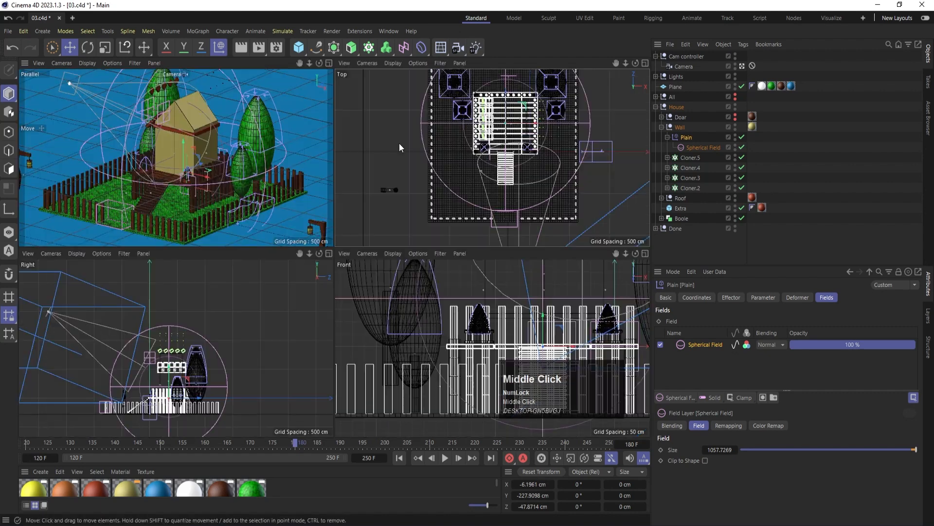
pyautogui.middleClick(191, 167)
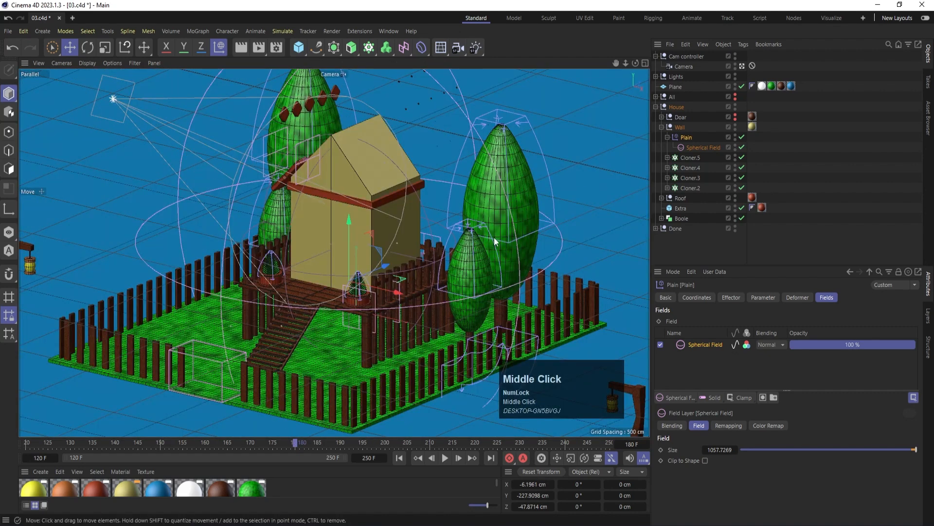
pyautogui.click(706, 148)
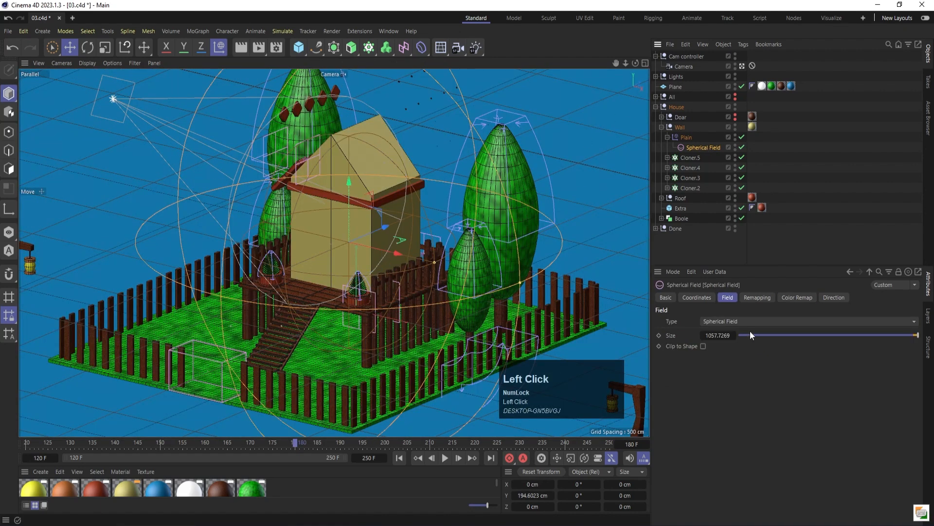
# Set the wall Spherical Field's size to 781 cm and keyframe it at frame 180.
pyautogui.moveTo(750, 335); pyautogui.dragTo(919, 335)
pyautogui.moveTo(708, 335); pyautogui.dragTo(771, 335)
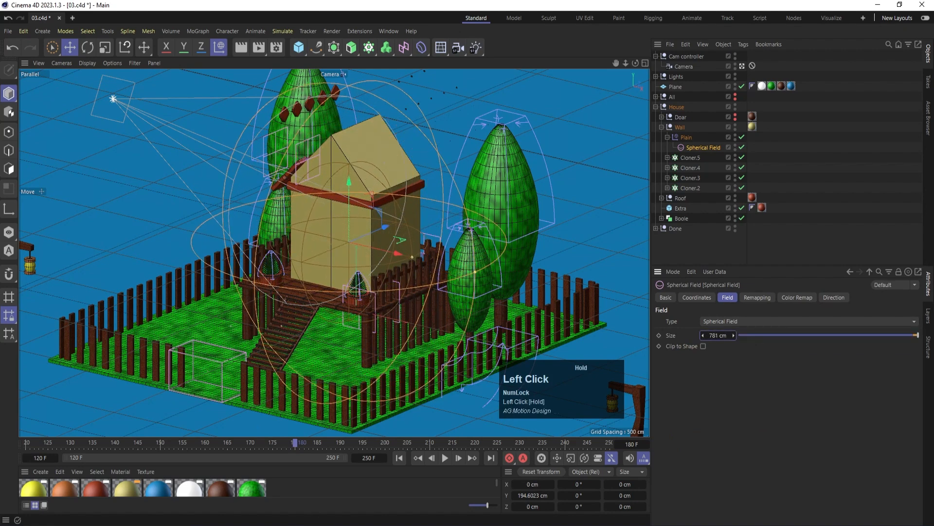
pyautogui.click(659, 335)
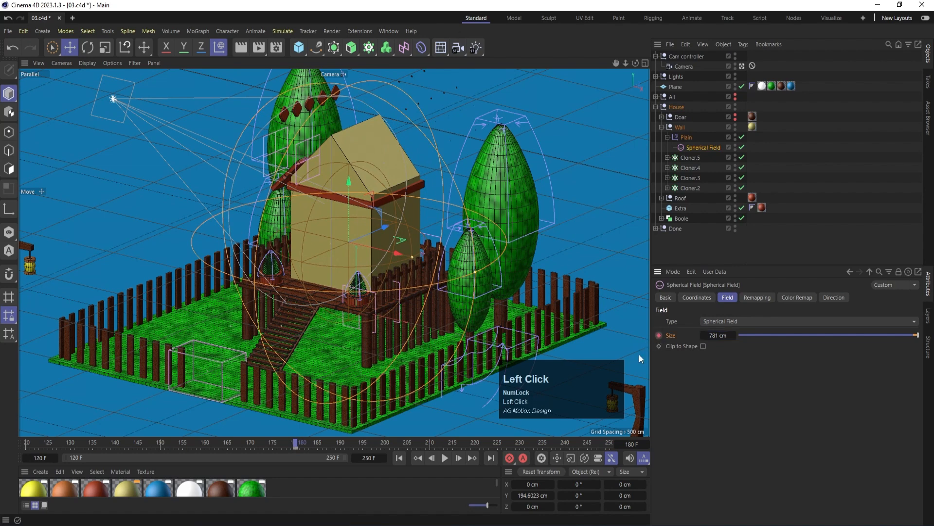
# Keyframe the Spherical Field's size at 0 cm on frame 220 and play back the wall animation.
pyautogui.click(475, 443)
pyautogui.click(710, 335)
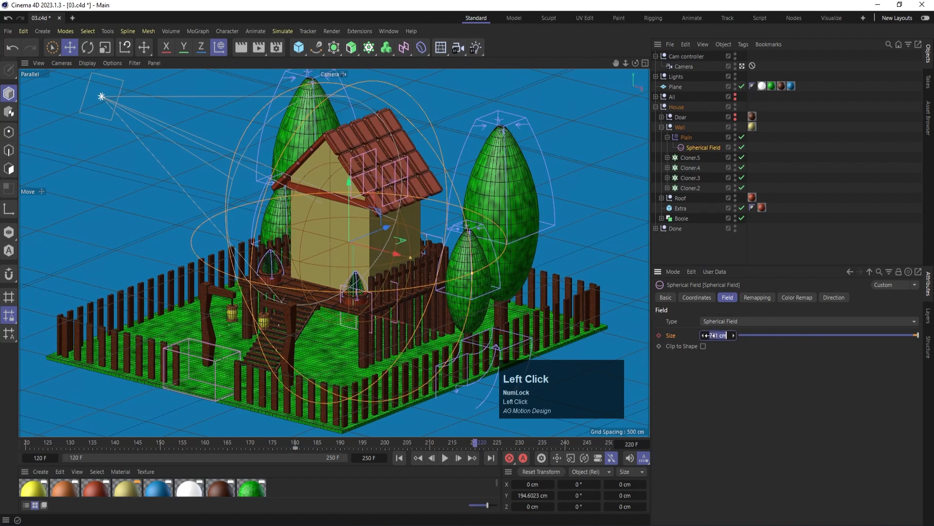
pyautogui.write('0')
pyautogui.press('Return')
pyautogui.click(659, 335)
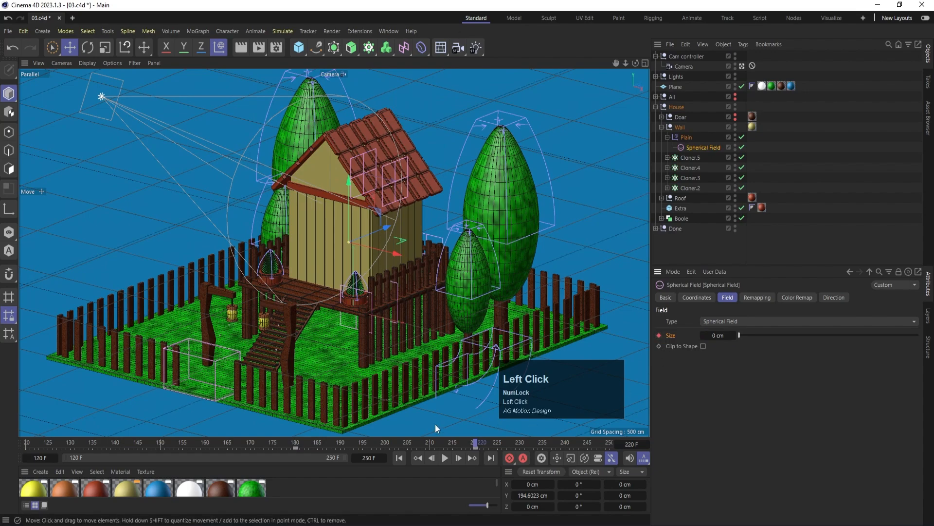
pyautogui.click(394, 443)
pyautogui.moveTo(393, 442); pyautogui.dragTo(79, 443)
pyautogui.click(444, 458)
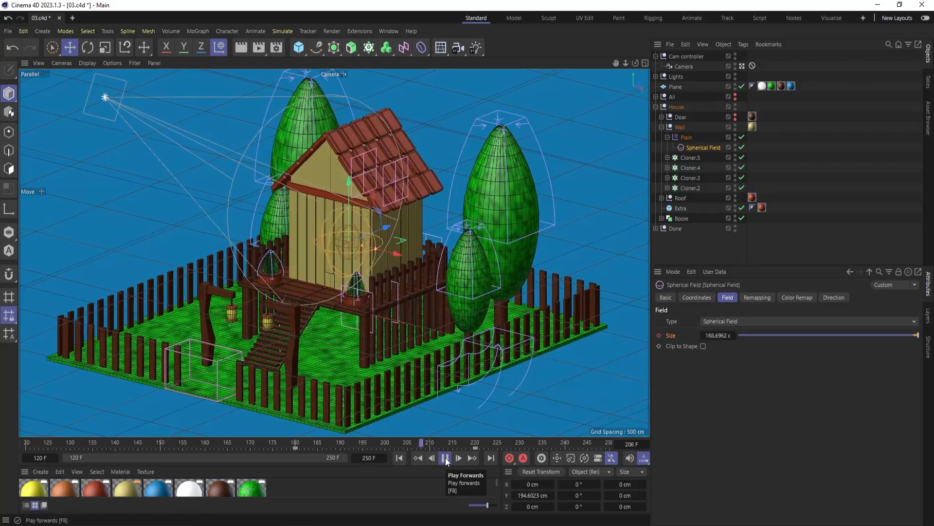
pyautogui.click(445, 457)
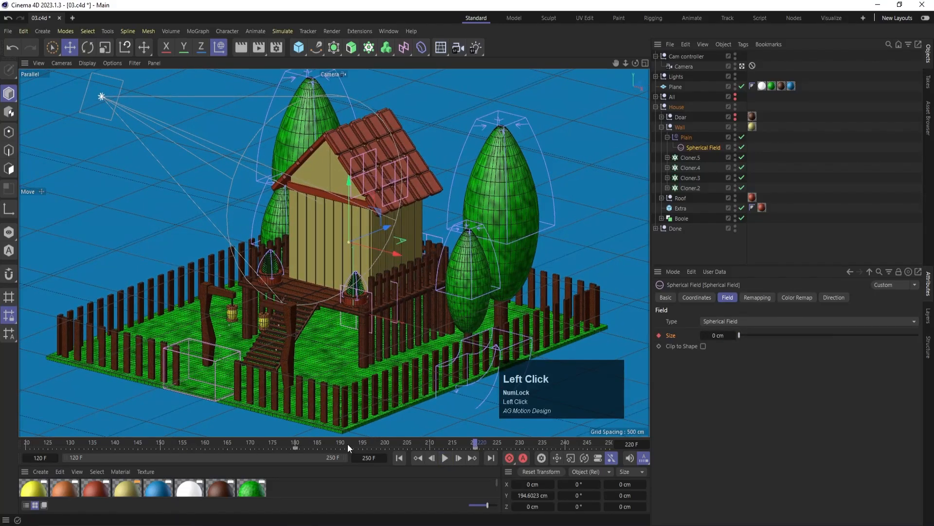
# Move the Spherical Field's first size keyframe to frame 120 and play back the wall animation again.
pyautogui.moveTo(348, 442); pyautogui.dragTo(7, 445)
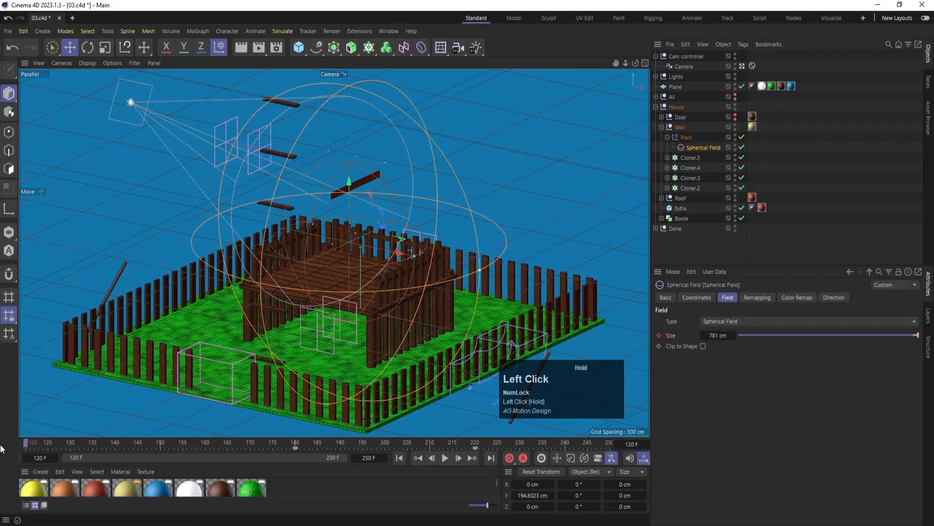
pyautogui.click(693, 149)
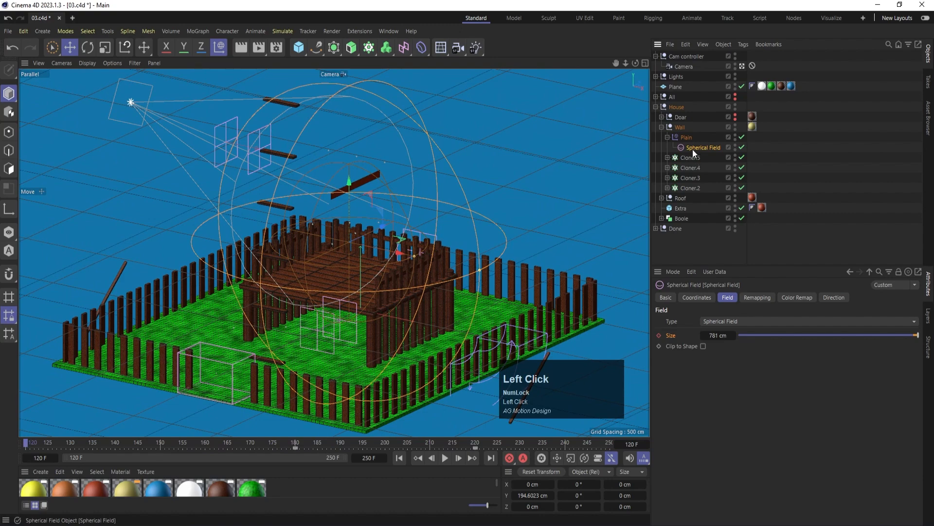
pyautogui.moveTo(296, 447); pyautogui.dragTo(231, 448)
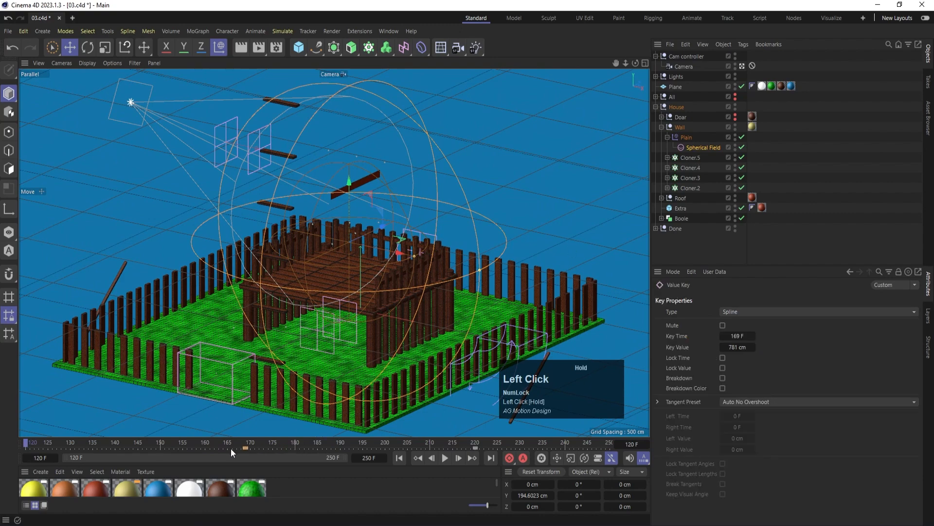
pyautogui.moveTo(42, 457); pyautogui.dragTo(20, 454)
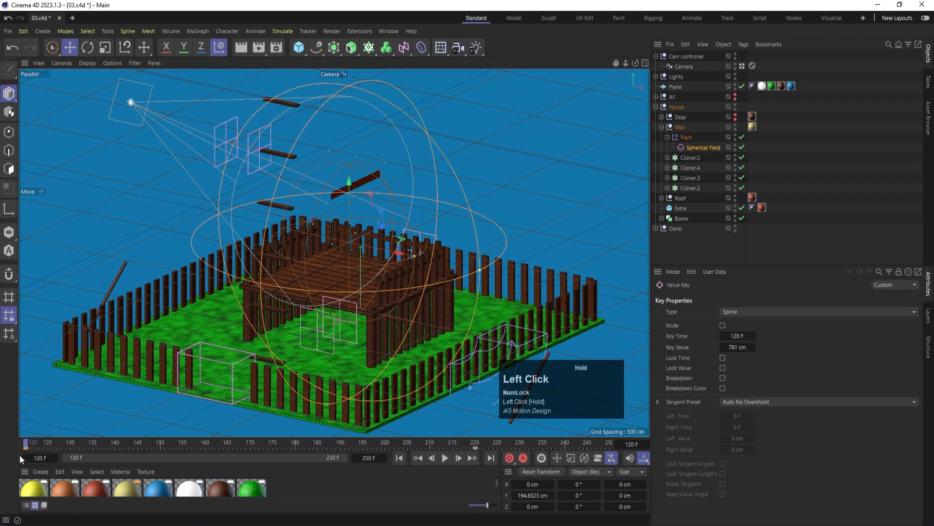
pyautogui.click(446, 458)
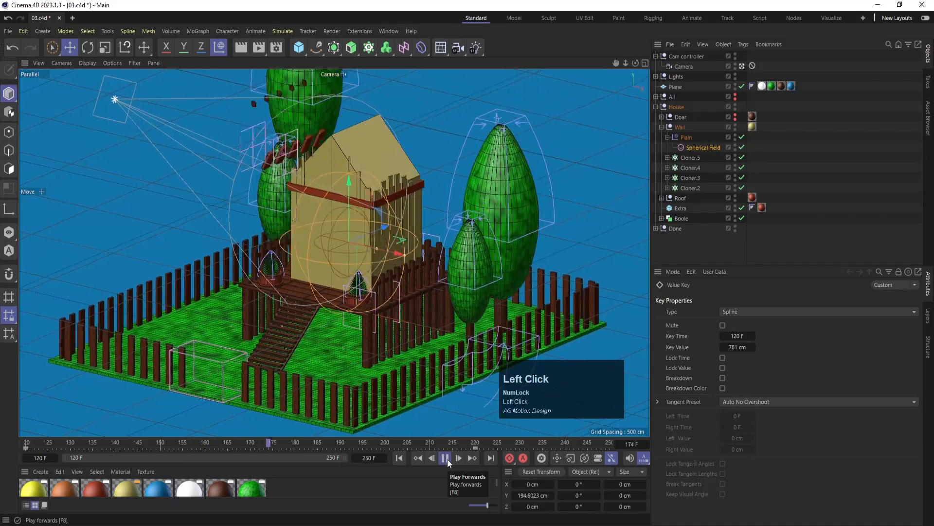
pyautogui.click(447, 459)
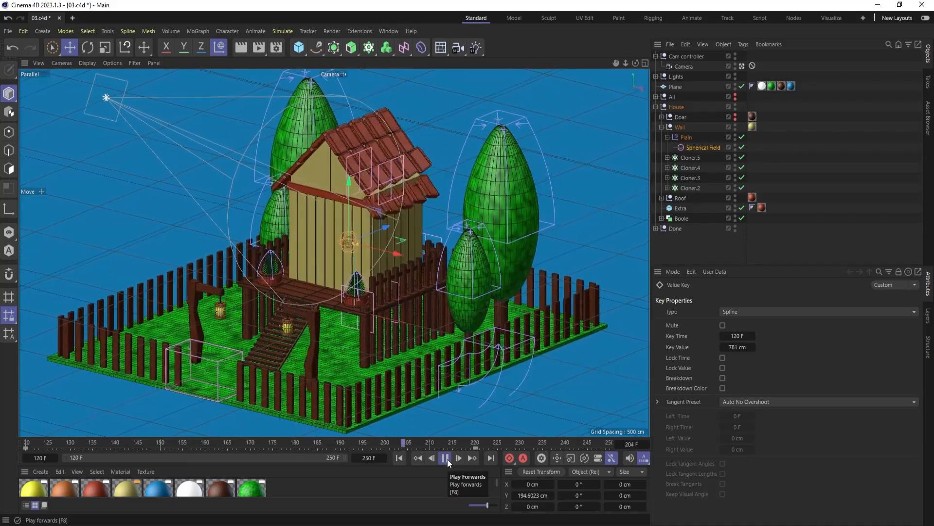
pyautogui.click(359, 442)
pyautogui.moveTo(357, 442); pyautogui.dragTo(278, 441)
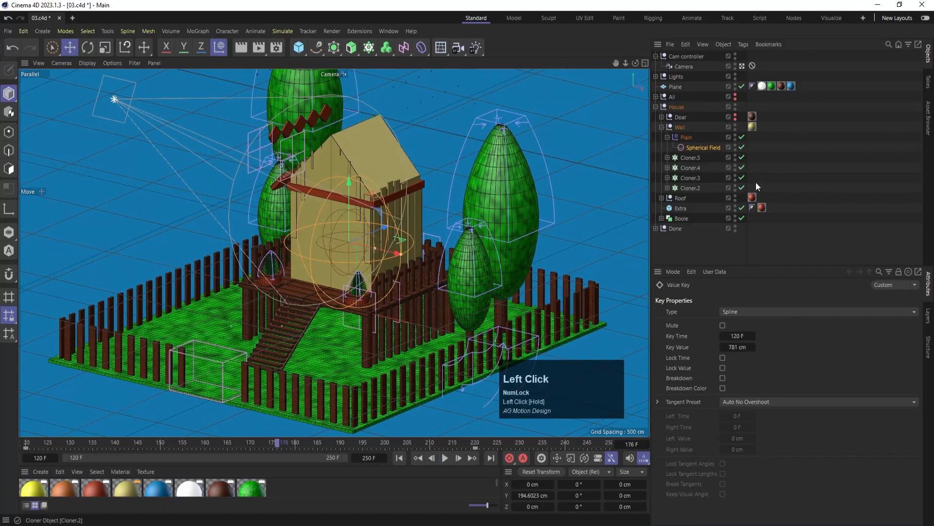
# Add a Delay effector to the four wall cloners, Cloner.2 to Cloner.5, and place it inside the Wall group.
pyautogui.click(678, 158)
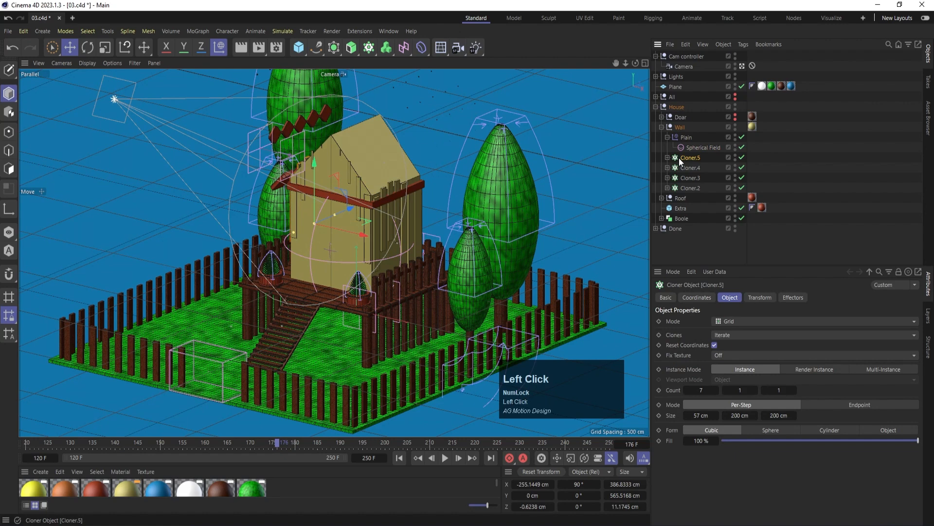
pyautogui.keyDown('shift'); pyautogui.click(685, 188); pyautogui.keyUp('shift')
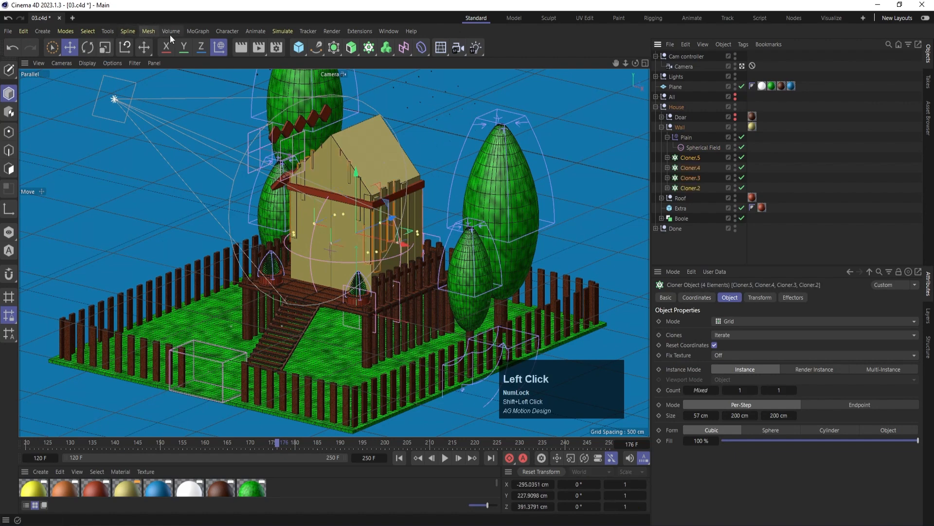
pyautogui.click(207, 31)
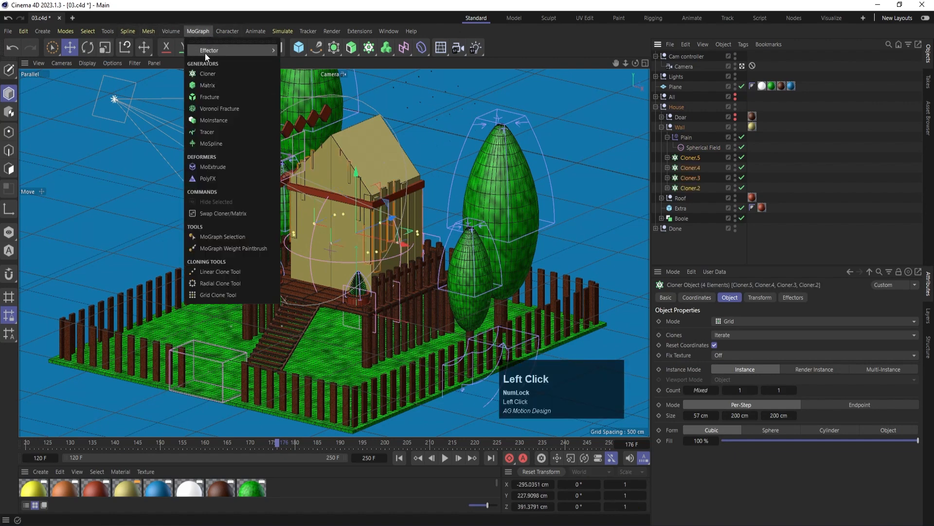
pyautogui.moveTo(206, 52)
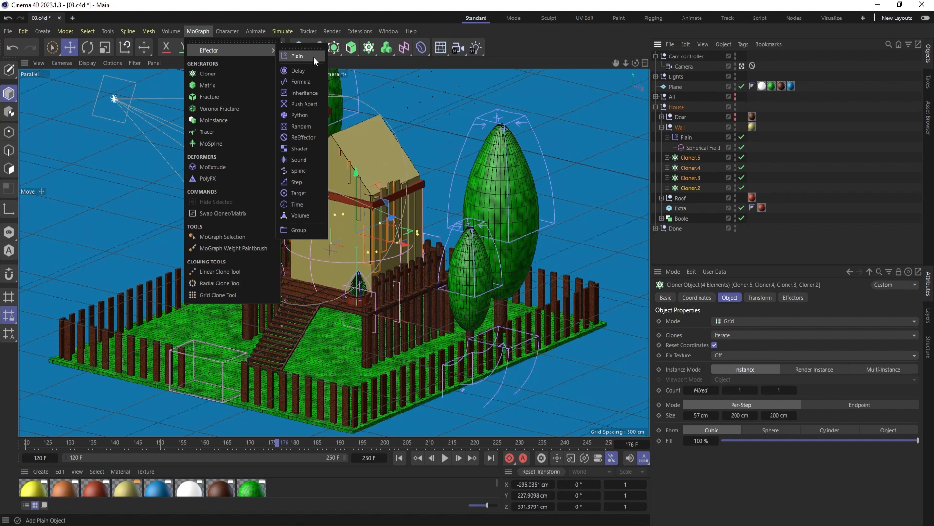
pyautogui.click(308, 69)
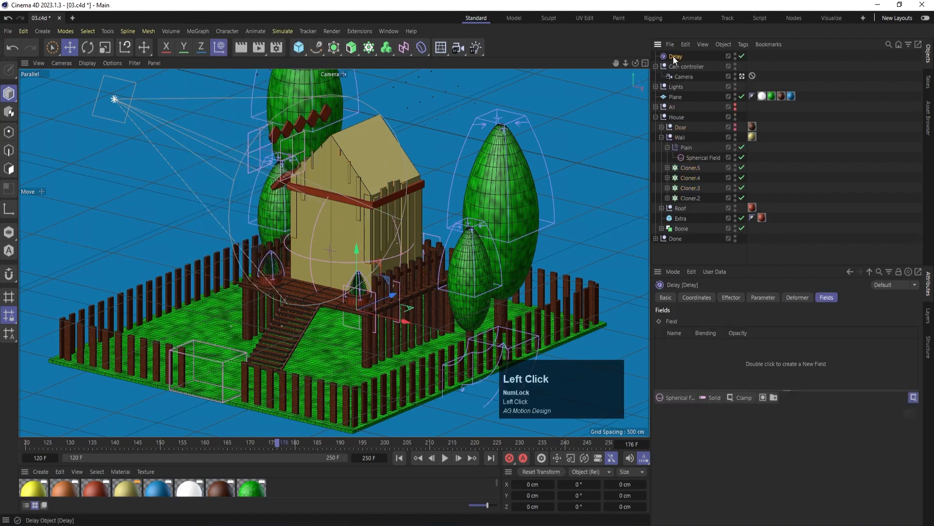
pyautogui.moveTo(673, 56); pyautogui.dragTo(682, 139)
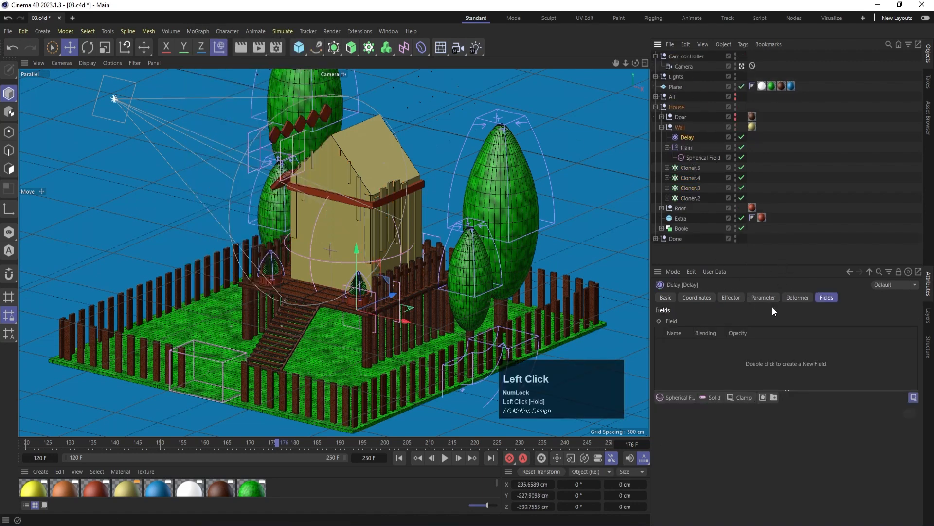
# Set the wall Delay effector to Spring mode with 69 % strength and play back the animation.
pyautogui.click(761, 297)
pyautogui.click(739, 298)
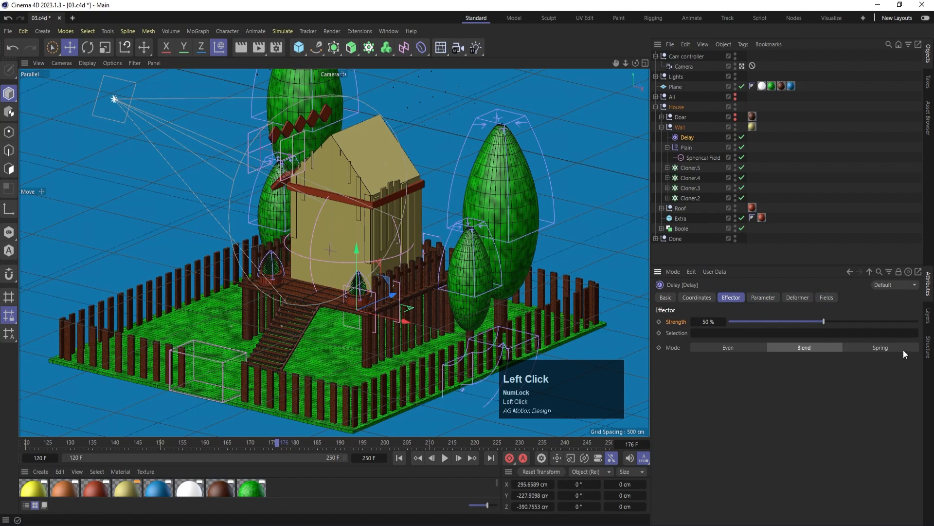
pyautogui.click(886, 347)
pyautogui.click(860, 321)
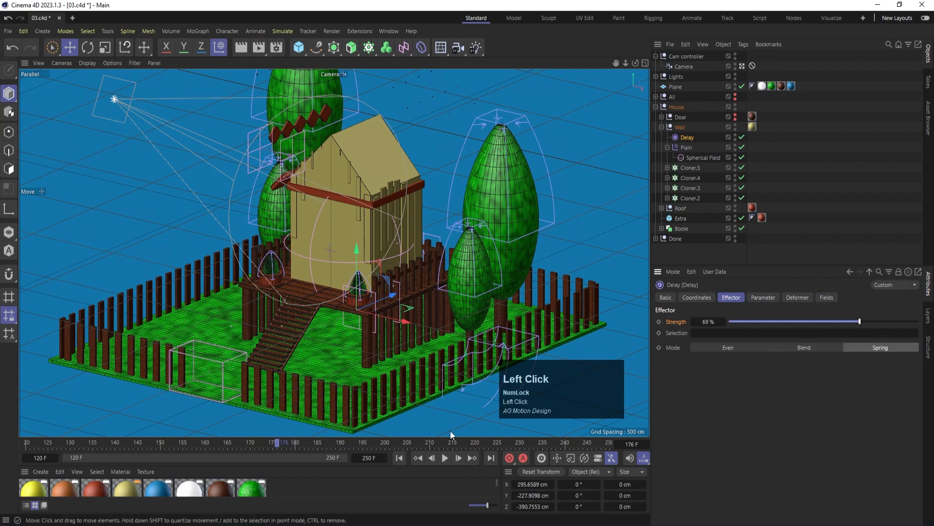
pyautogui.click(398, 459)
pyautogui.click(444, 458)
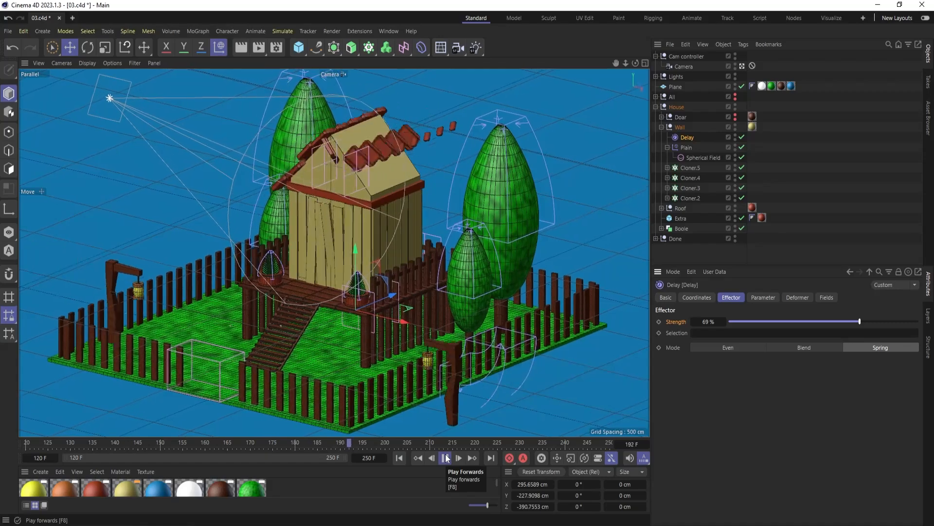
pyautogui.click(446, 457)
# At frame 180, collapse the Wall group, make the hidden Doar group visible and freeze all its transforms.
pyautogui.moveTo(394, 448); pyautogui.dragTo(296, 442)
pyautogui.press('Num_Lock')
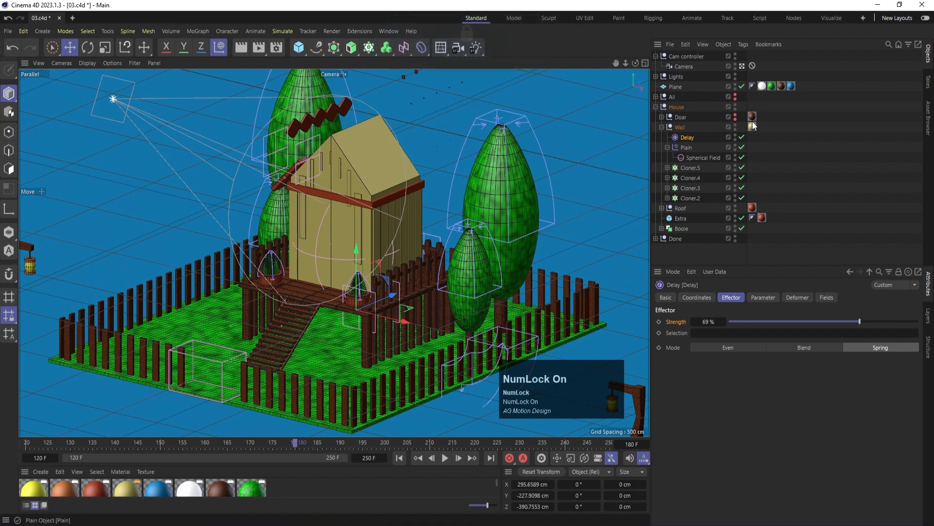
pyautogui.click(667, 147)
pyautogui.click(662, 127)
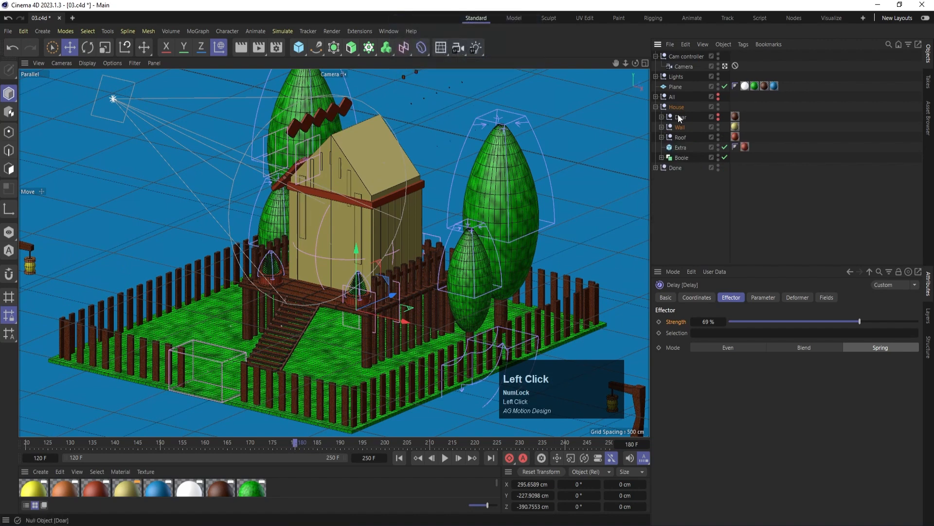
pyautogui.click(679, 116)
pyautogui.click(718, 117)
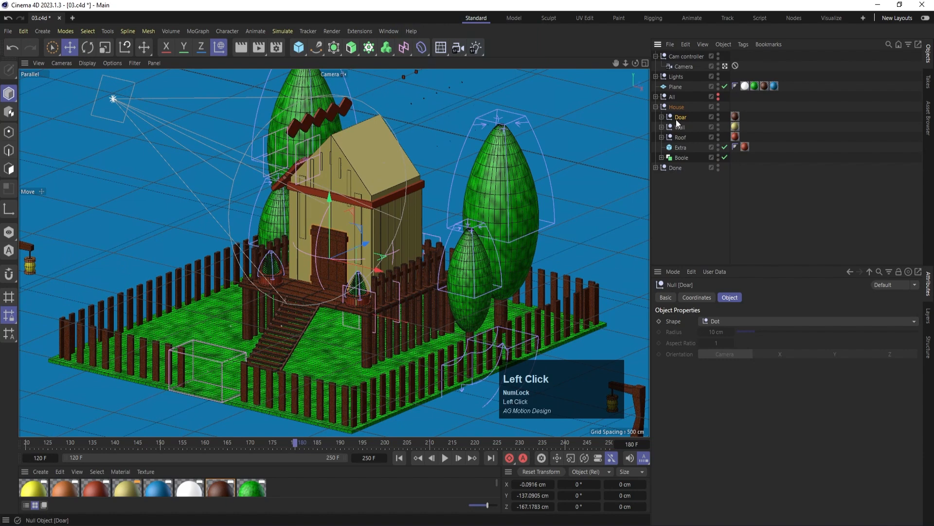
pyautogui.click(699, 297)
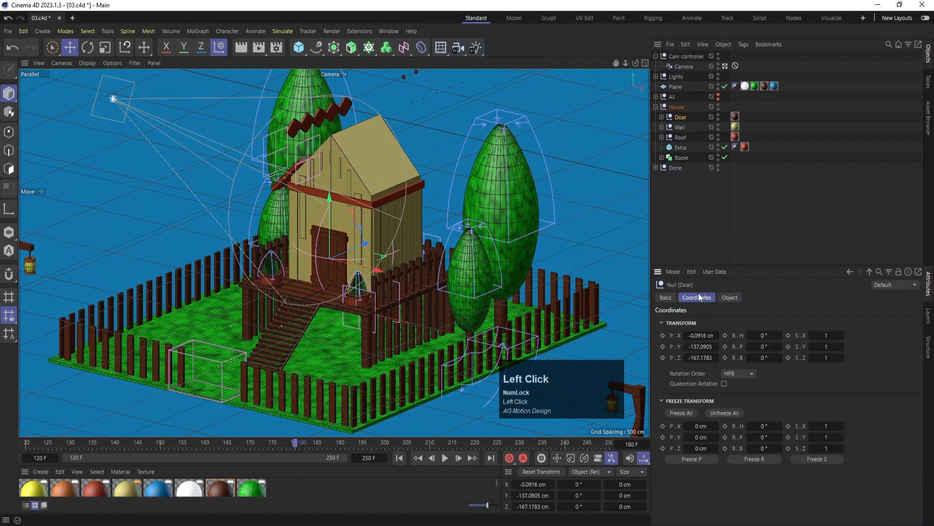
pyautogui.click(675, 413)
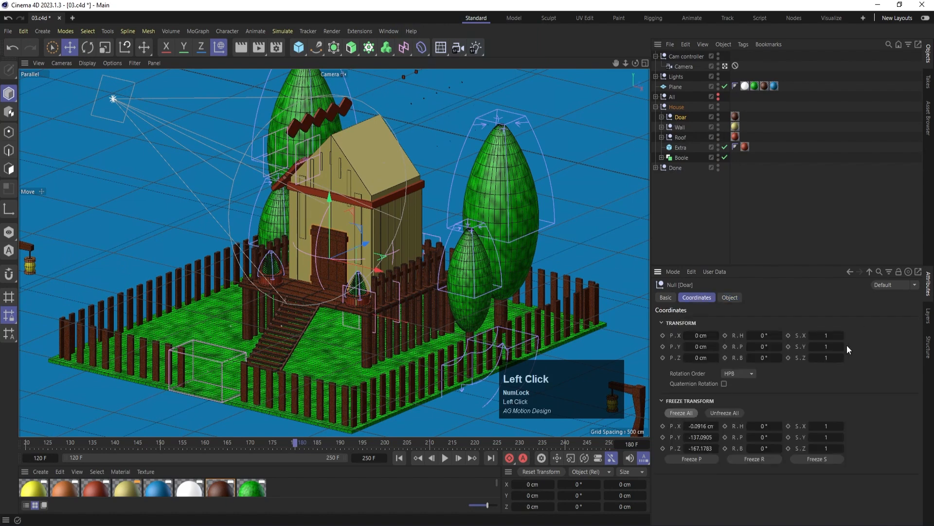
# Move the Doar group out of the scene to about Z -3077 cm and keyframe its Z position at frame 180.
pyautogui.moveTo(764, 346); pyautogui.dragTo(775, 346)
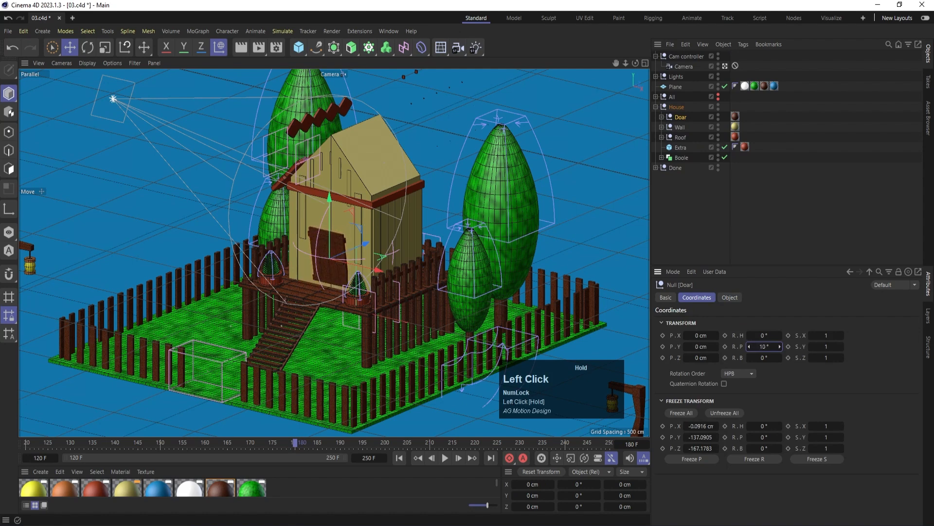
pyautogui.hotkey('ctrl', 'z')
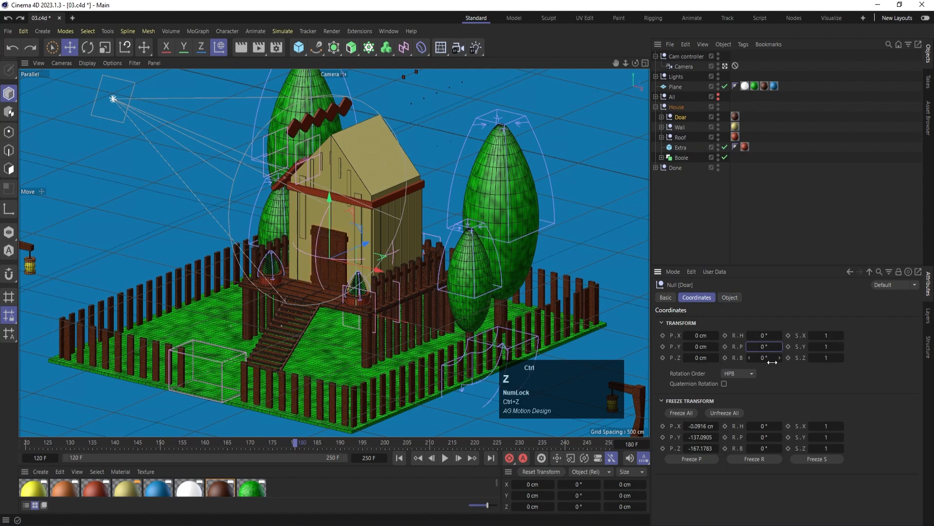
pyautogui.click(680, 118)
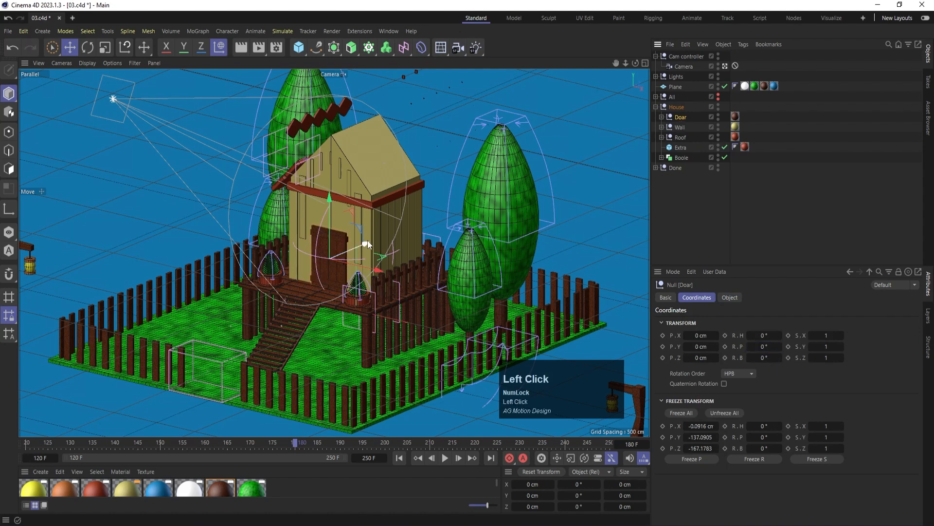
pyautogui.moveTo(367, 245); pyautogui.dragTo(14, 423)
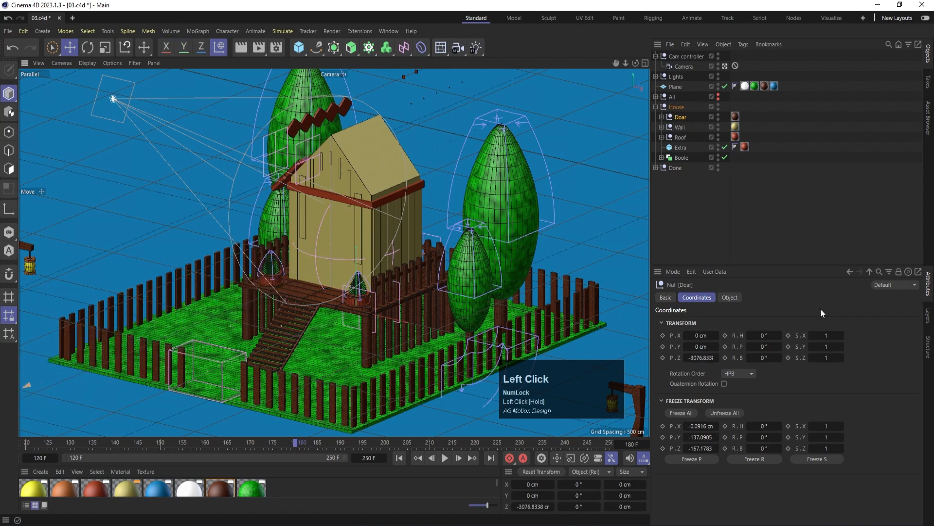
pyautogui.click(663, 358)
# Set the Doar group's bank rotation to -90° and keyframe it at frame 180.
pyautogui.moveTo(765, 357); pyautogui.dragTo(759, 358)
pyautogui.write('-90')
pyautogui.press('Return')
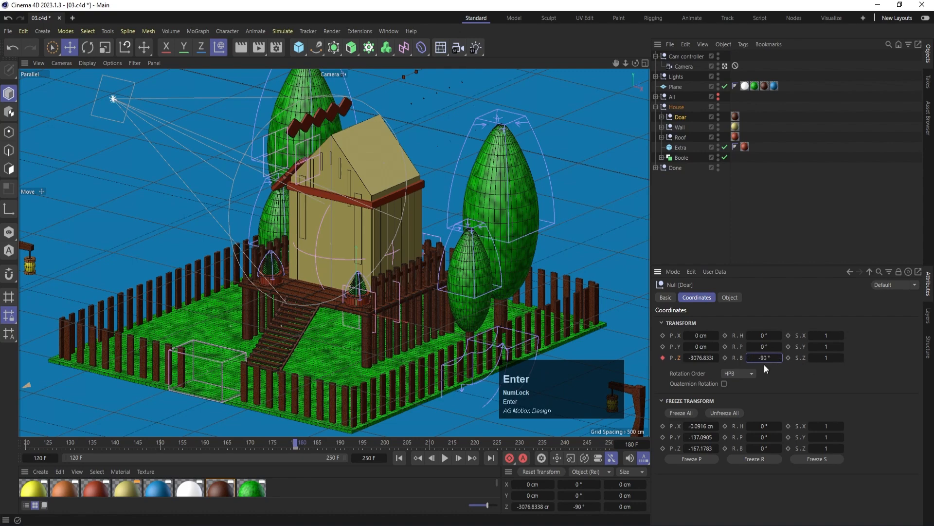
pyautogui.click(726, 357)
# At frame 225, set the Doar group's bank rotation to 0° and Z position to 0 cm, and keyframe both.
pyautogui.click(444, 458)
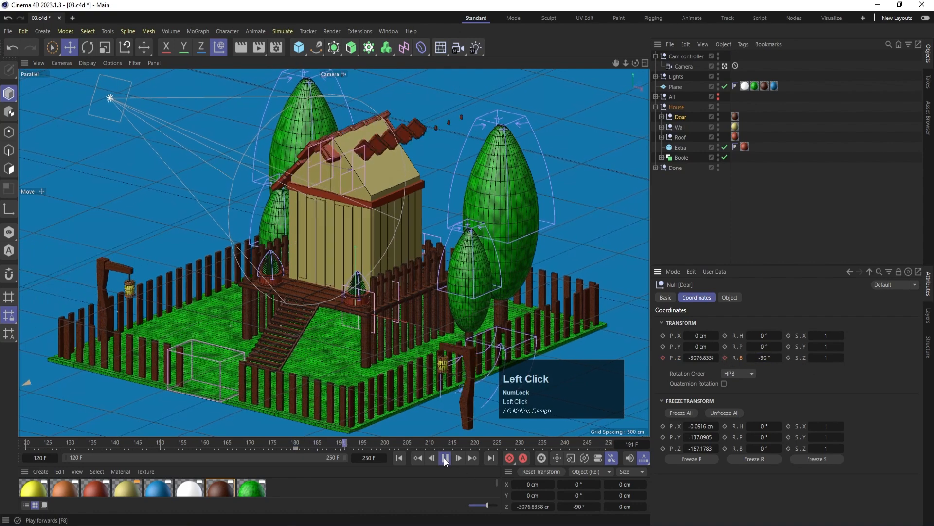
pyautogui.click(445, 458)
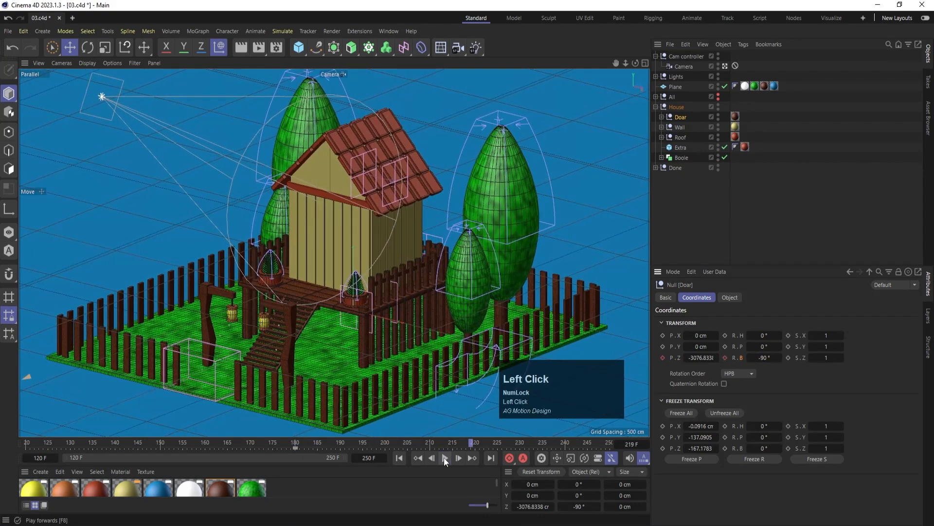
pyautogui.click(501, 446)
pyautogui.click(766, 357)
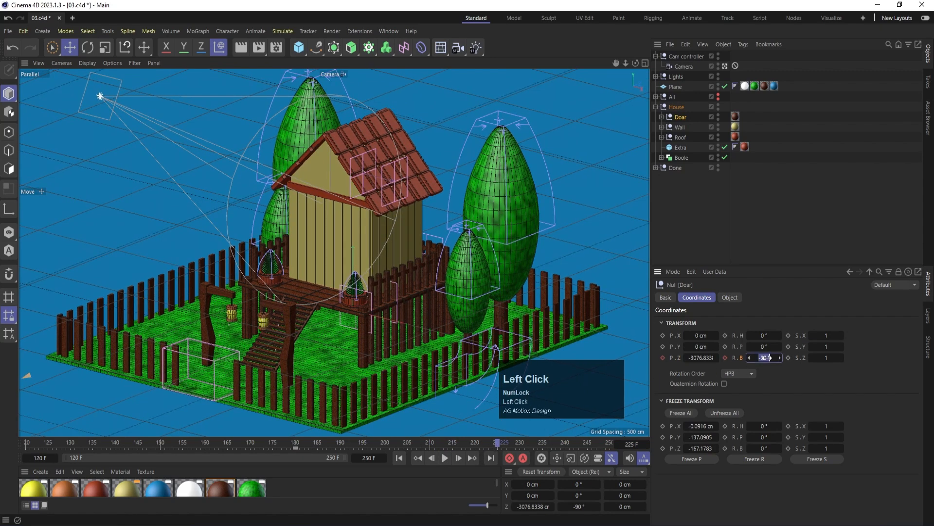
pyautogui.write('0')
pyautogui.press('Return')
pyautogui.click(701, 357)
pyautogui.write('0')
pyautogui.press('Return')
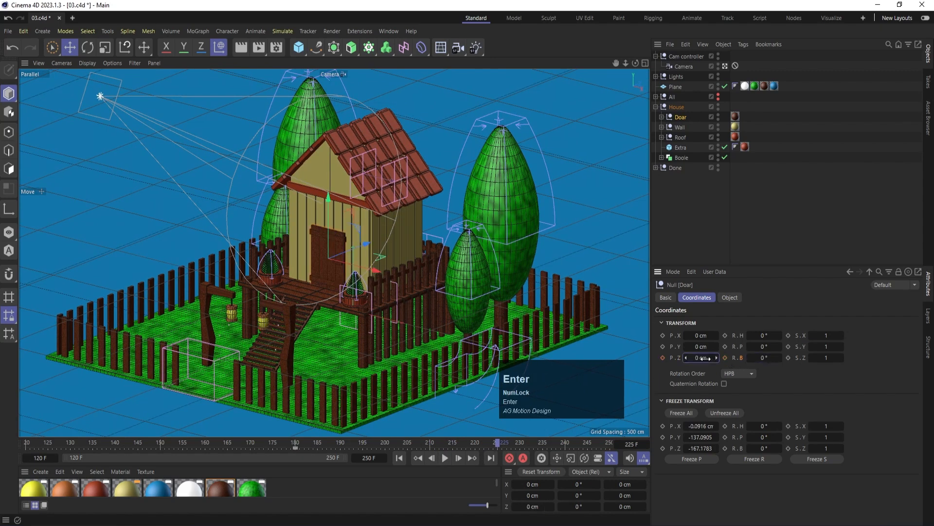
pyautogui.click(663, 358)
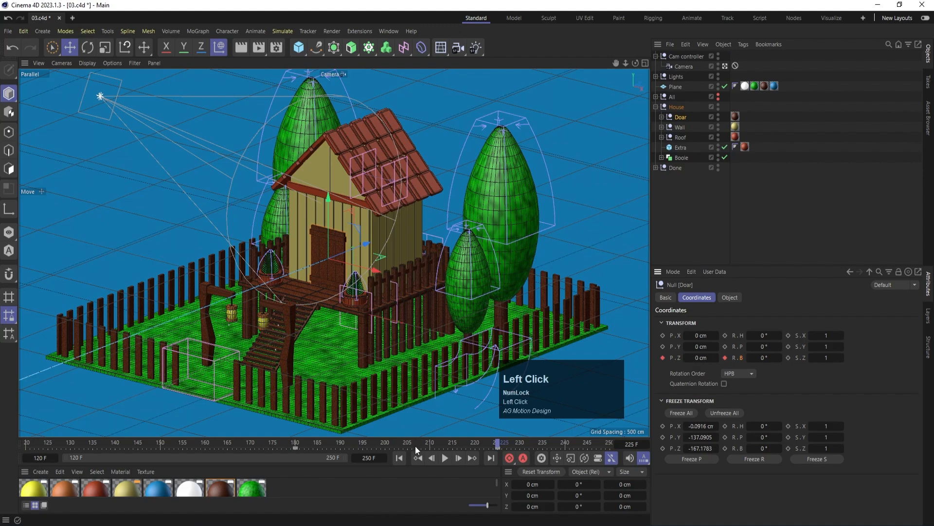
# Play the animation from the start to check the door's entrance, ending with the playhead at frame 210.
pyautogui.click(398, 457)
pyautogui.click(443, 457)
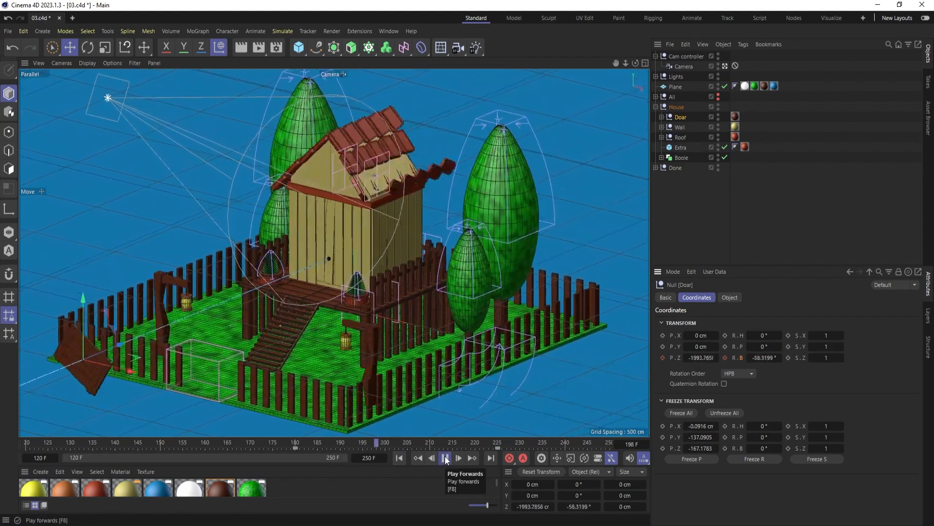
pyautogui.click(445, 458)
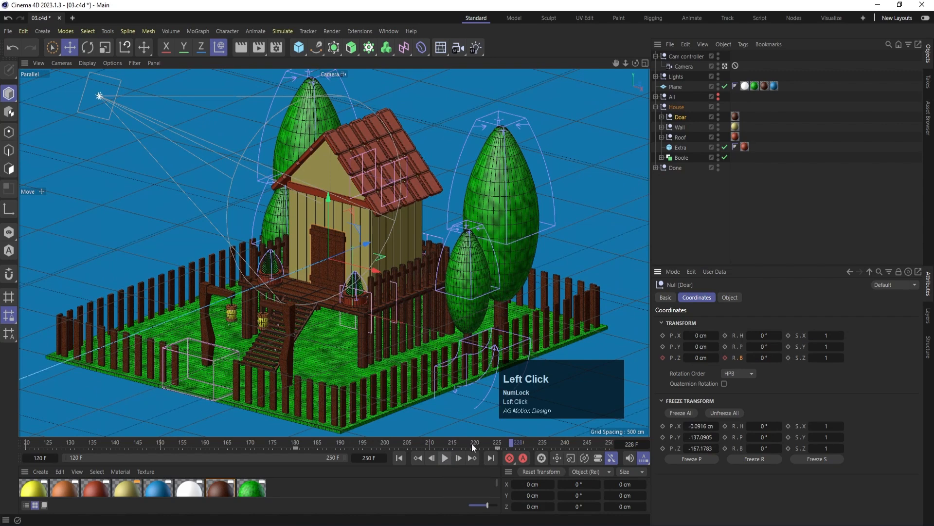
pyautogui.click(490, 443)
pyautogui.moveTo(489, 441); pyautogui.dragTo(430, 445)
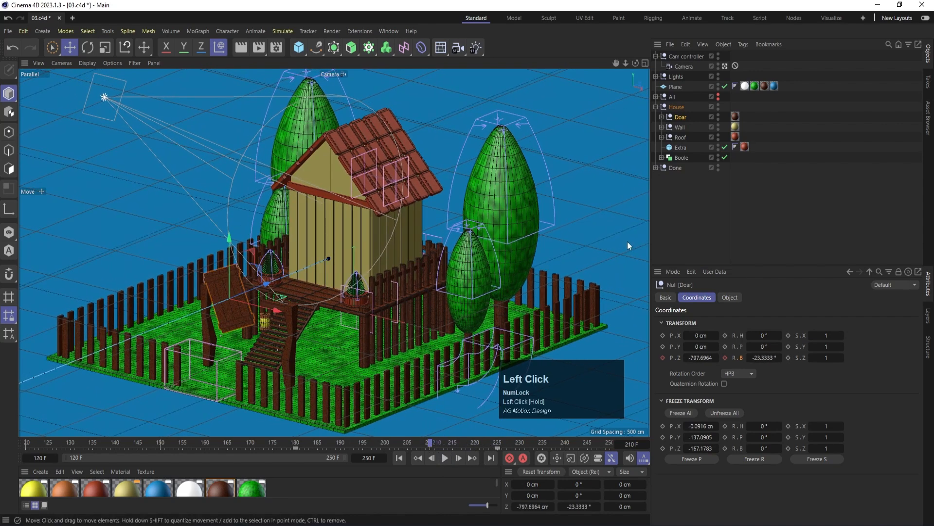
# Take the Window and Window.1 groups out of the All null and delete the emptied All null.
pyautogui.click(656, 106)
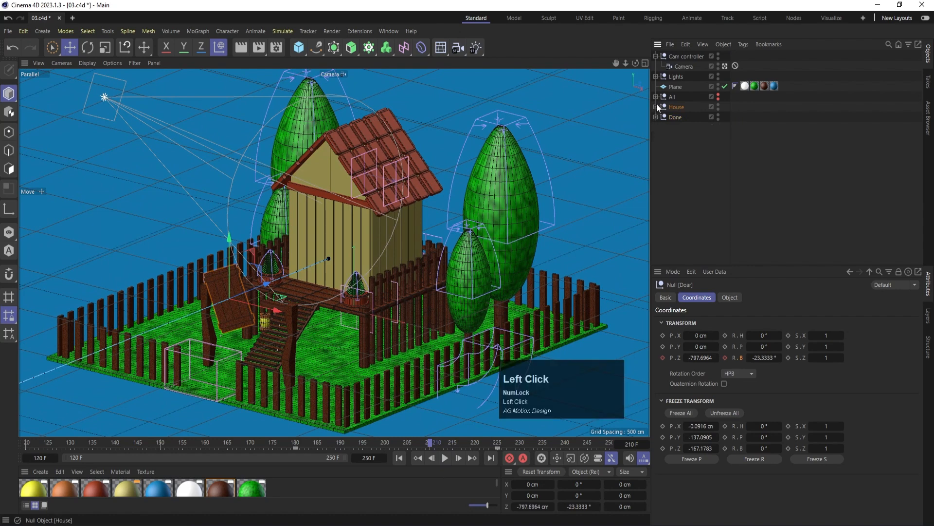
pyautogui.click(656, 97)
pyautogui.click(686, 116)
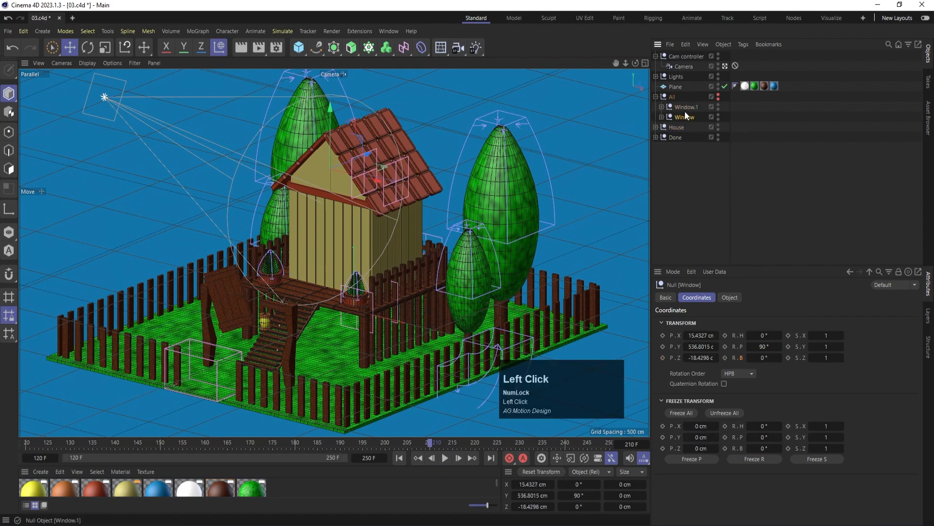
pyautogui.keyDown('ctrl'); pyautogui.click(684, 106); pyautogui.keyUp('ctrl')
pyautogui.moveTo(683, 106); pyautogui.dragTo(665, 100)
pyautogui.click(669, 97)
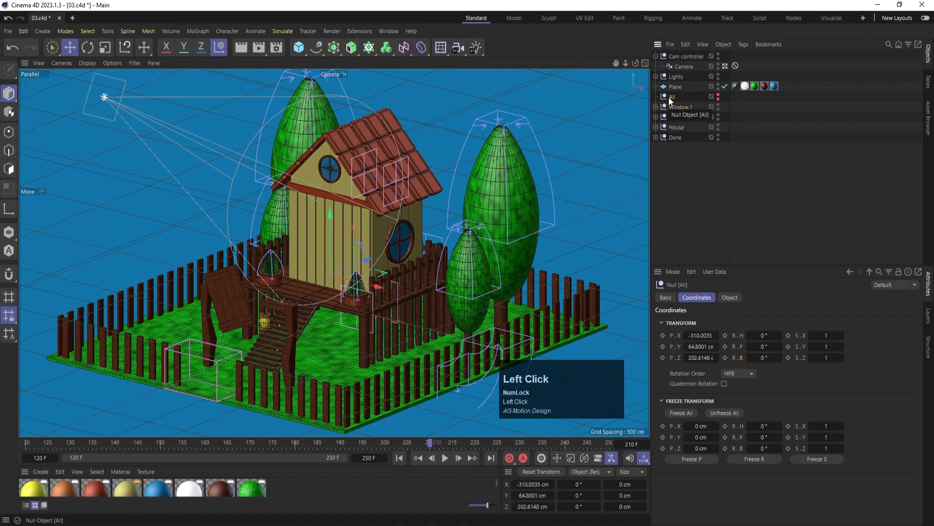
pyautogui.press('Delete')
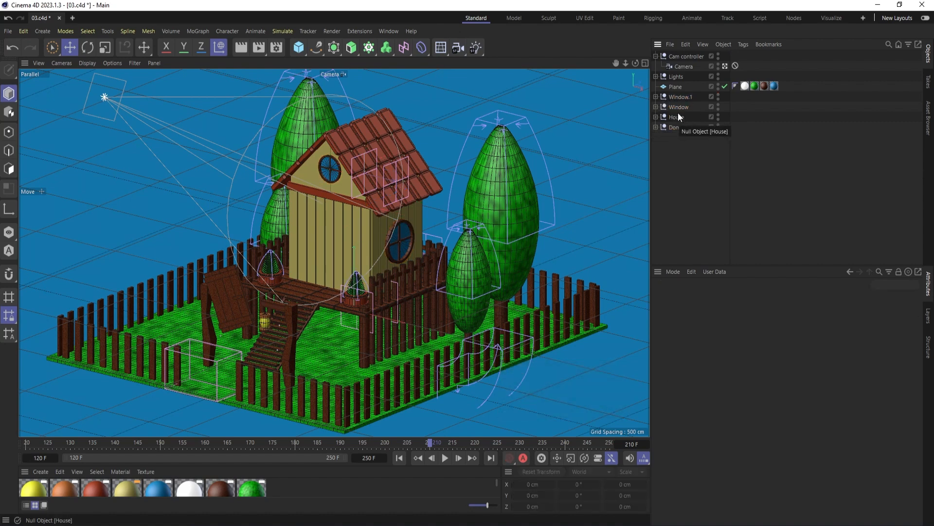
# Freeze all transforms of Window.1 and Window, and keyframe their X, Y and Z positions at frames 210 and 240.
pyautogui.moveTo(428, 442); pyautogui.dragTo(431, 443)
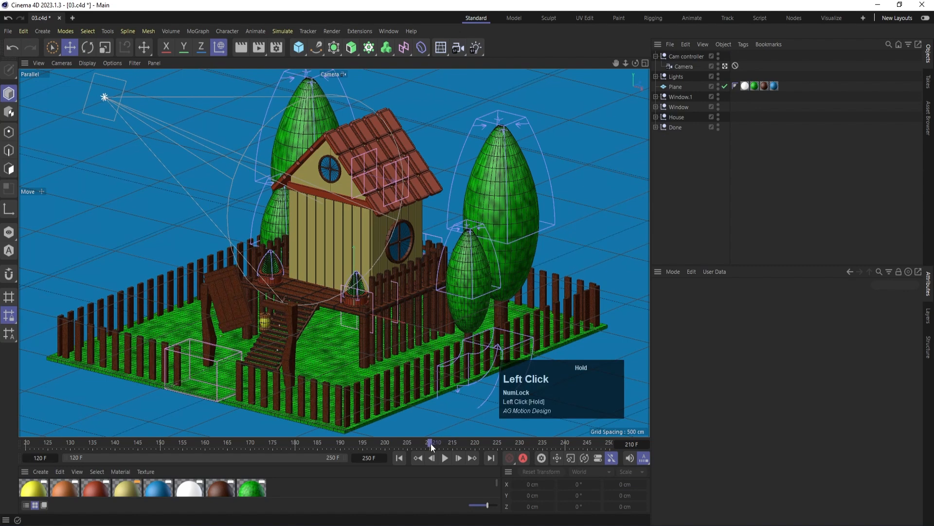
pyautogui.click(677, 97)
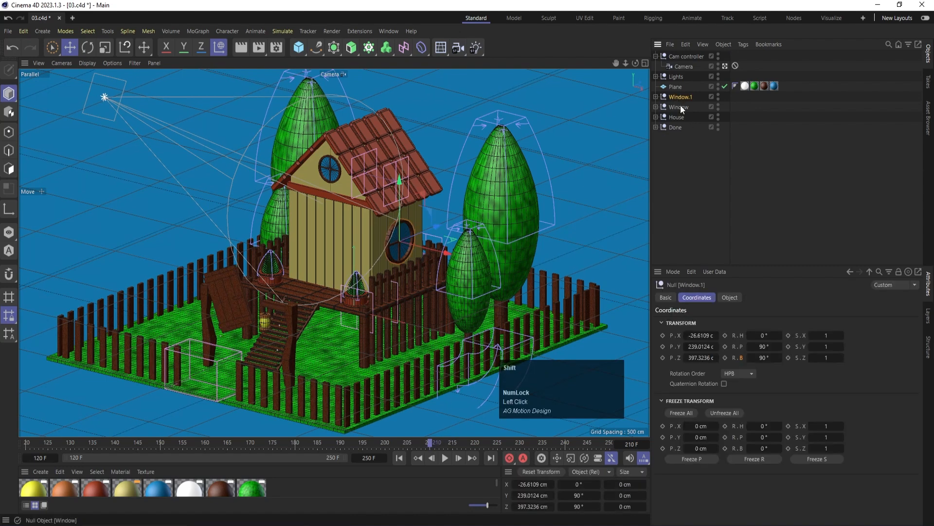
pyautogui.keyDown('shift'); pyautogui.click(680, 107); pyautogui.keyUp('shift')
pyautogui.click(681, 412)
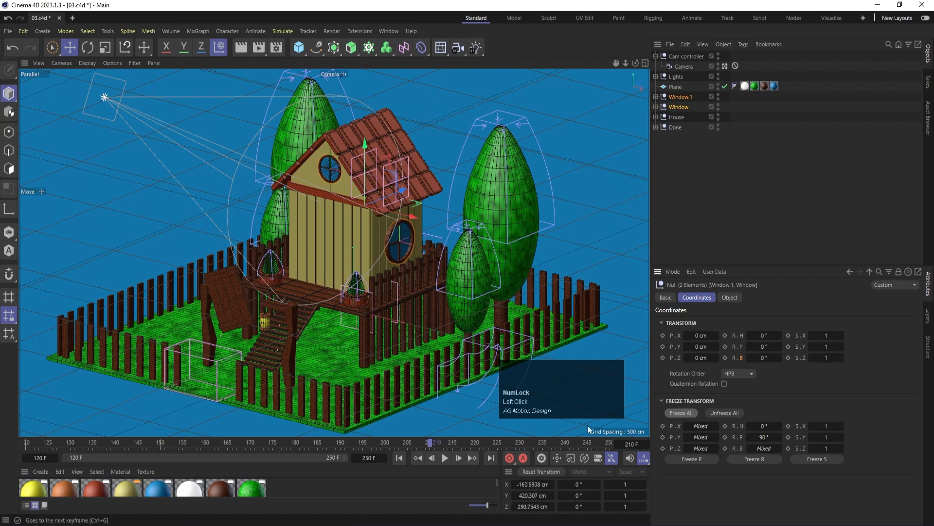
pyautogui.moveTo(663, 357); pyautogui.dragTo(665, 336)
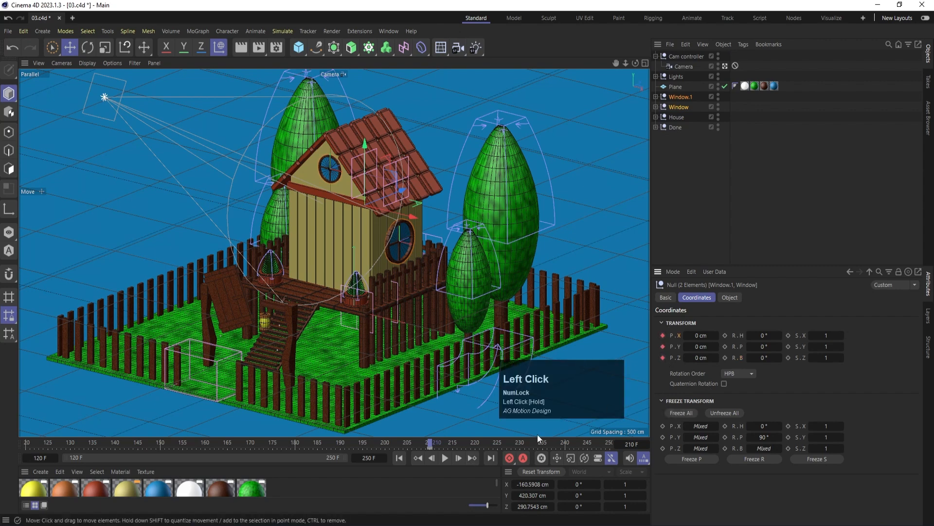
pyautogui.moveTo(528, 442); pyautogui.dragTo(565, 442)
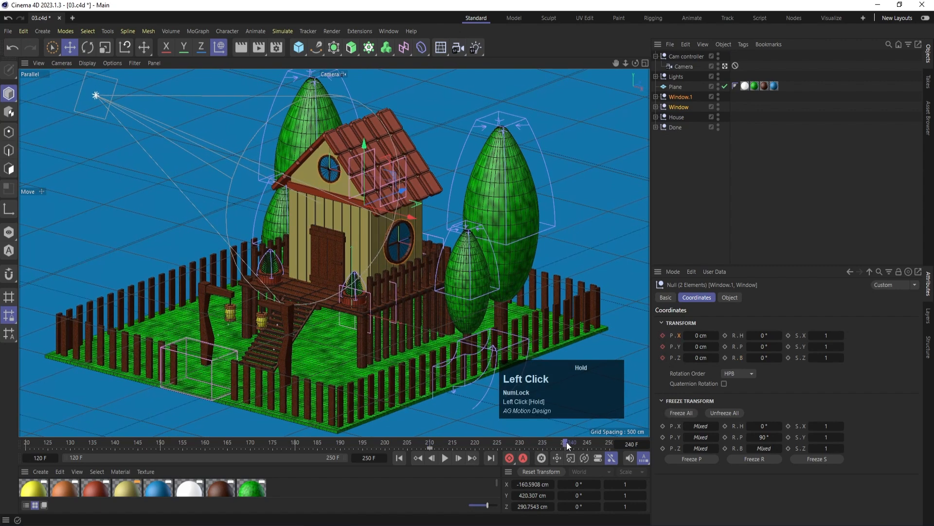
pyautogui.moveTo(663, 359)
pyautogui.mouseDown()
pyautogui.moveTo(663, 329)
pyautogui.moveTo(665, 346)
pyautogui.mouseUp()
# At frame 210, move the Window group up out of view to Z about 756 cm and keyframe its position.
pyautogui.click(431, 440)
pyautogui.click(697, 186)
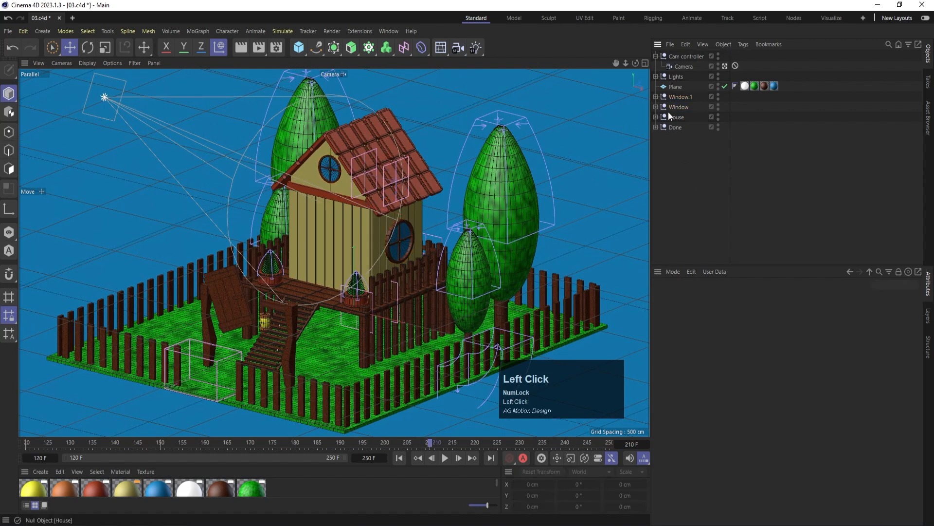
pyautogui.click(668, 109)
pyautogui.moveTo(355, 150); pyautogui.dragTo(330, 74)
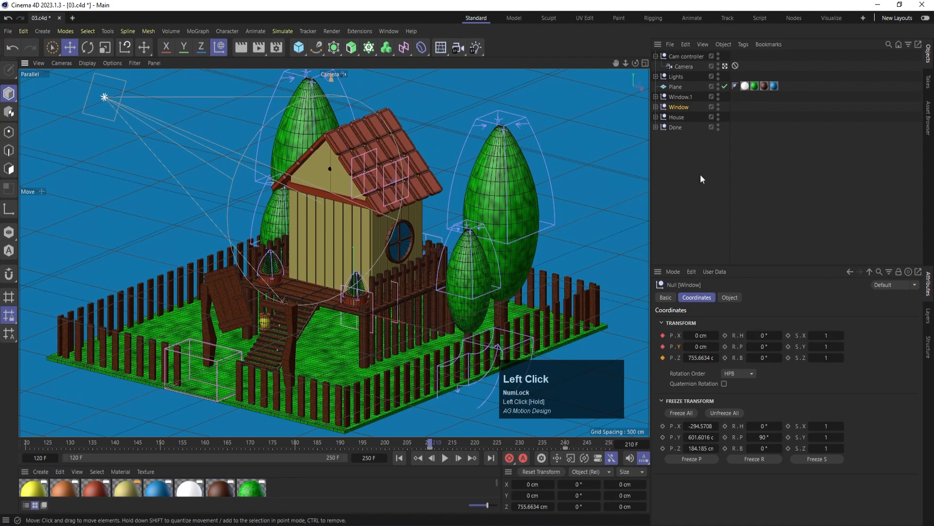
pyautogui.click(663, 347)
pyautogui.click(662, 336)
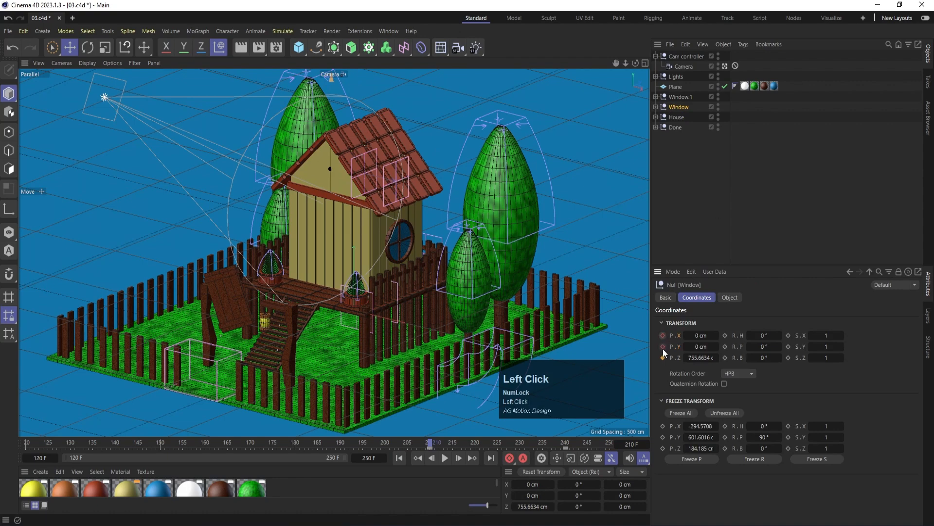
pyautogui.click(663, 356)
pyautogui.moveTo(430, 444)
pyautogui.mouseDown()
pyautogui.moveTo(539, 450)
pyautogui.moveTo(382, 441)
pyautogui.moveTo(429, 444)
pyautogui.mouseUp()
# Move the Window.1 group out of view to Y about 2172 cm, keyframe it at frame 210 and play back the result.
pyautogui.click(679, 97)
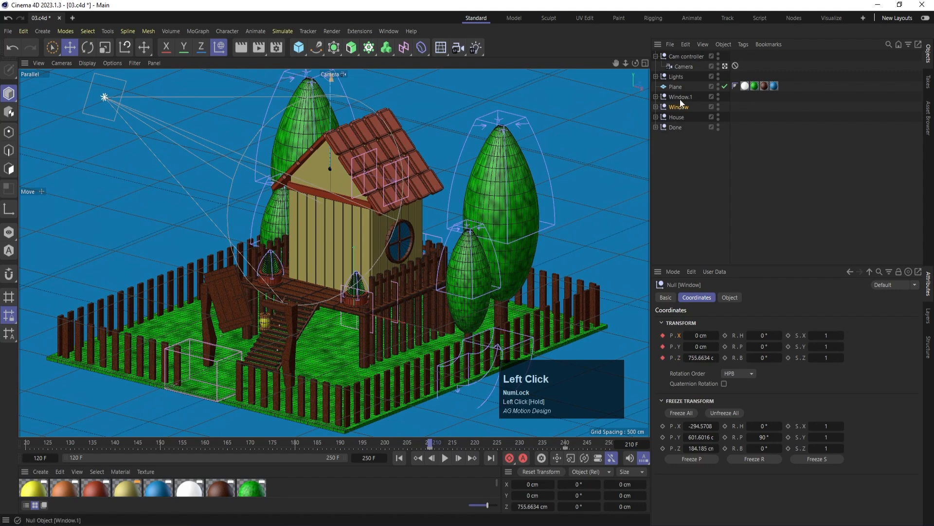
pyautogui.moveTo(451, 257); pyautogui.dragTo(640, 347)
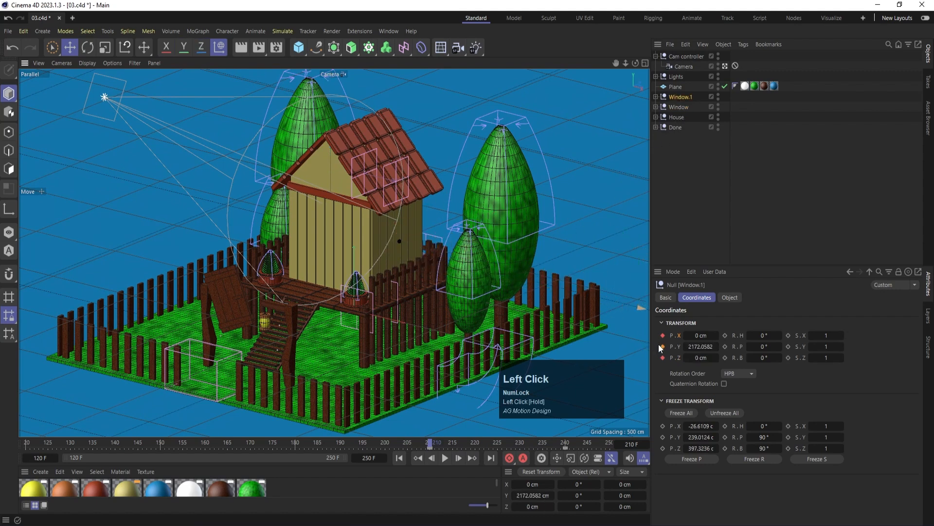
pyautogui.click(444, 458)
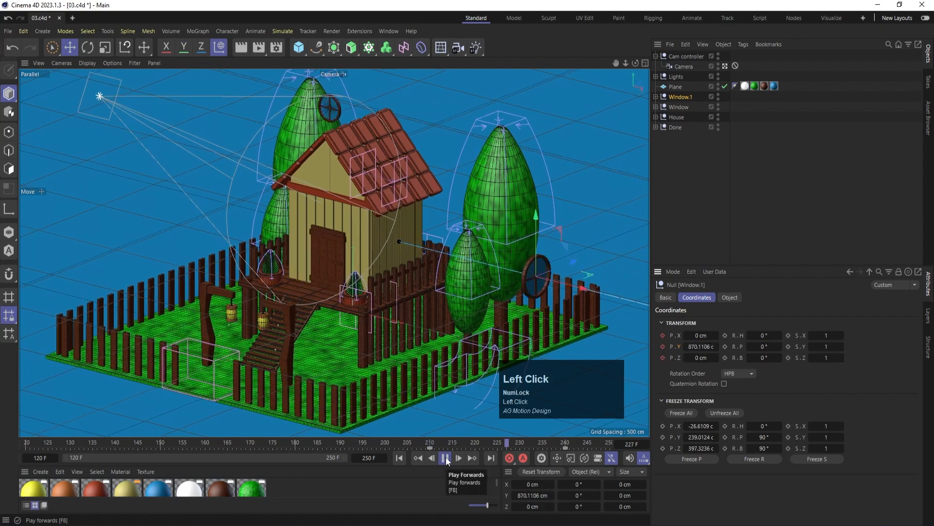
pyautogui.click(445, 458)
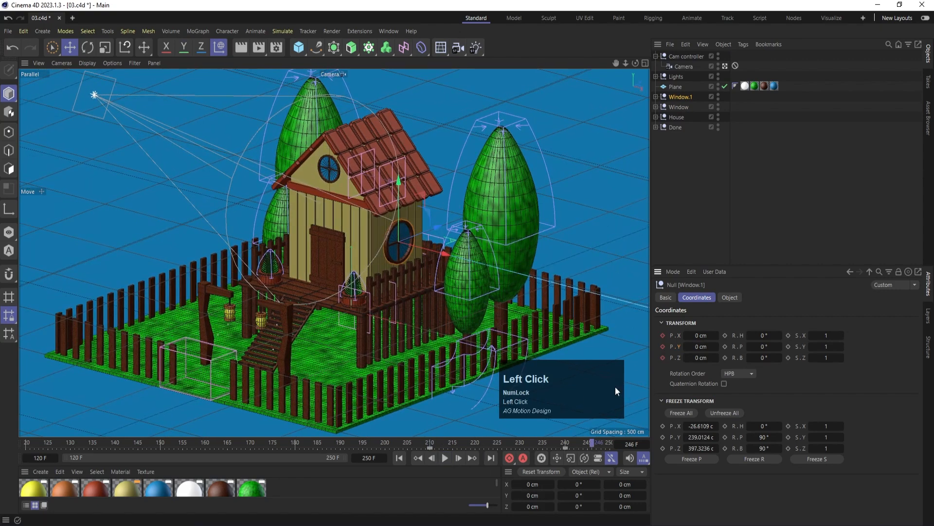
# Shift Window.1's end position keys from frame 240 to frame 250 and scrub back through the animation.
pyautogui.click(675, 98)
pyautogui.moveTo(565, 447); pyautogui.dragTo(610, 451)
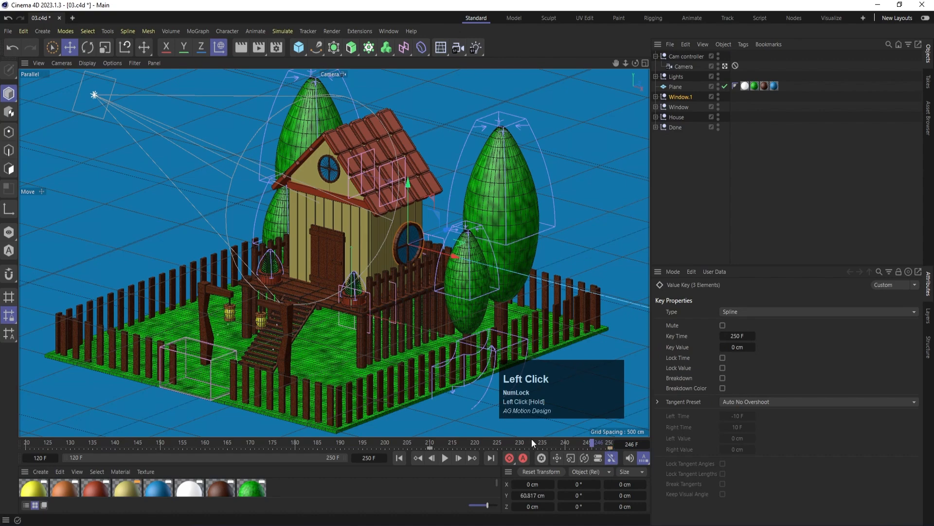
pyautogui.moveTo(475, 448); pyautogui.dragTo(8, 447)
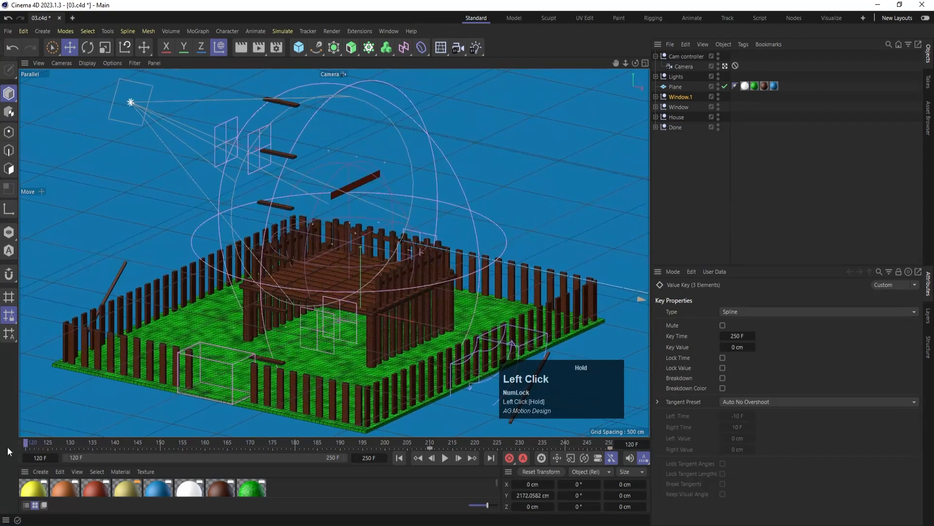
# Extend the preview range to start at frame 0 and test-render the view at the first frame.
pyautogui.click(54, 457)
pyautogui.write('0')
pyautogui.press('Return')
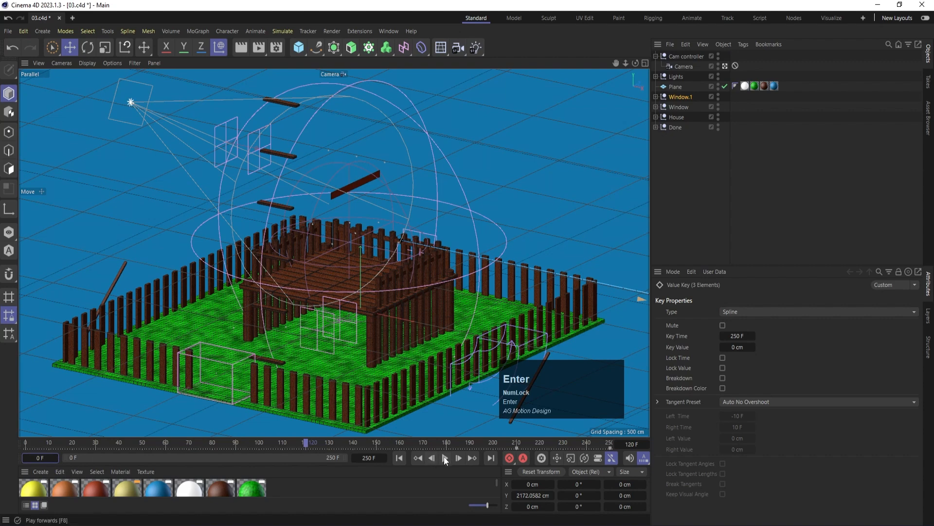
pyautogui.click(395, 459)
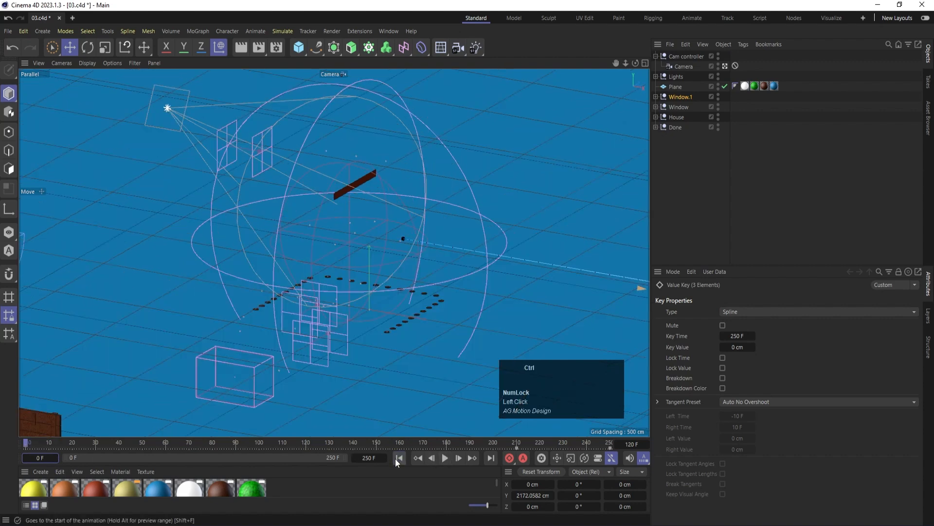
pyautogui.hotkey('ctrl', 'r')
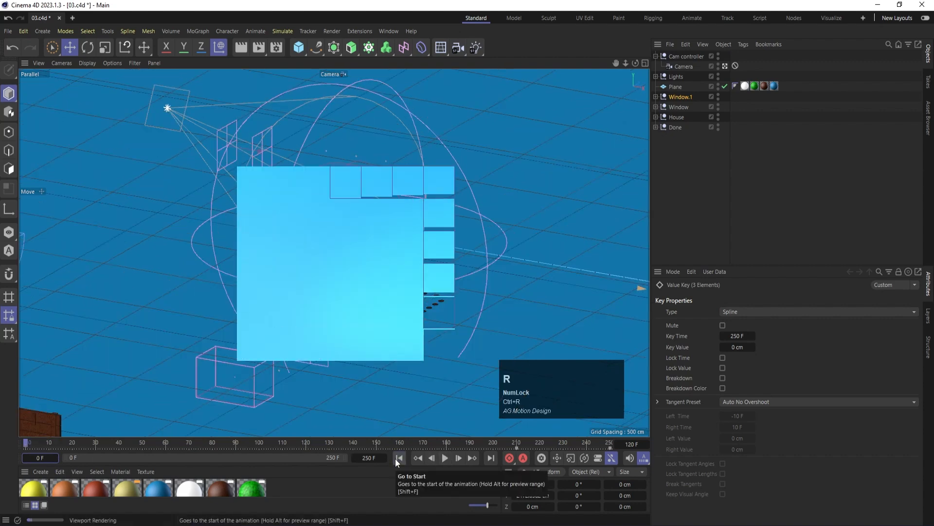
pyautogui.click(750, 206)
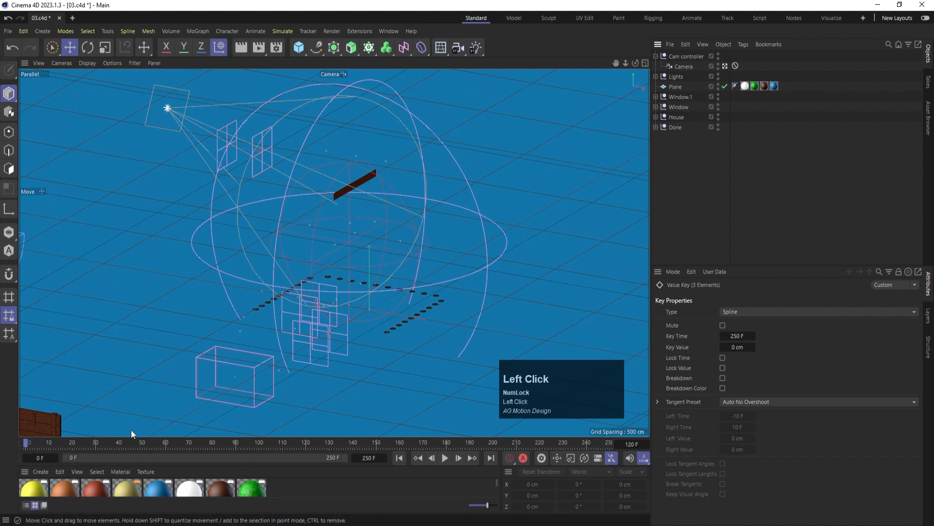
# Select the Doar group inside House, try shifting it at frame 0, and undo the shift.
pyautogui.click(35, 423)
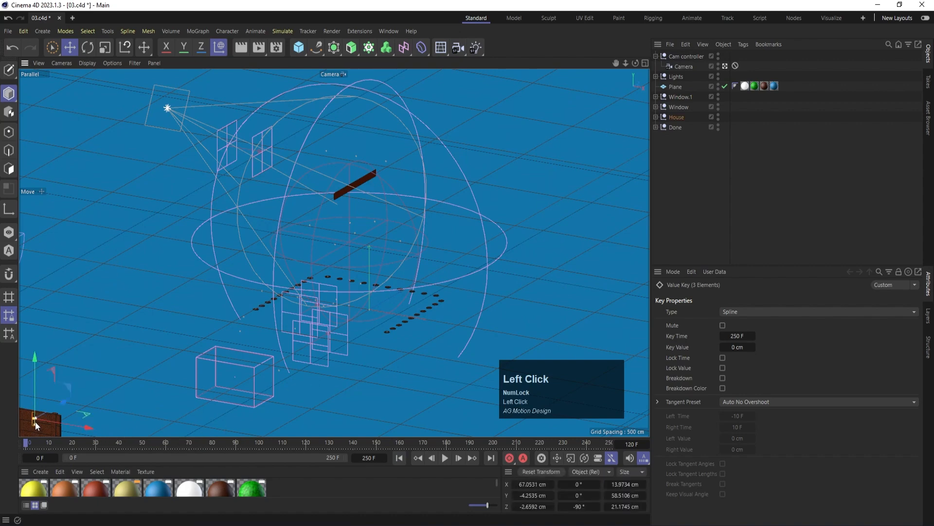
pyautogui.click(655, 127)
pyautogui.click(655, 127)
pyautogui.click(656, 117)
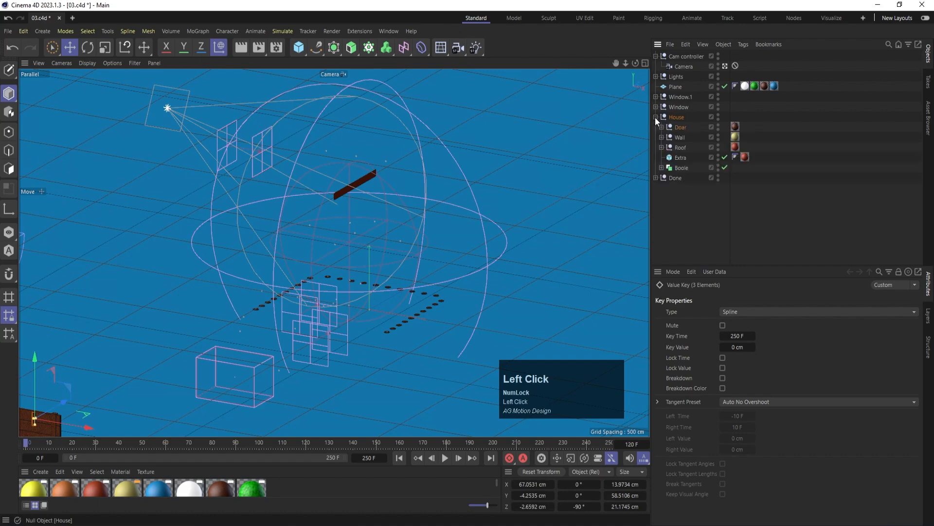
pyautogui.click(677, 127)
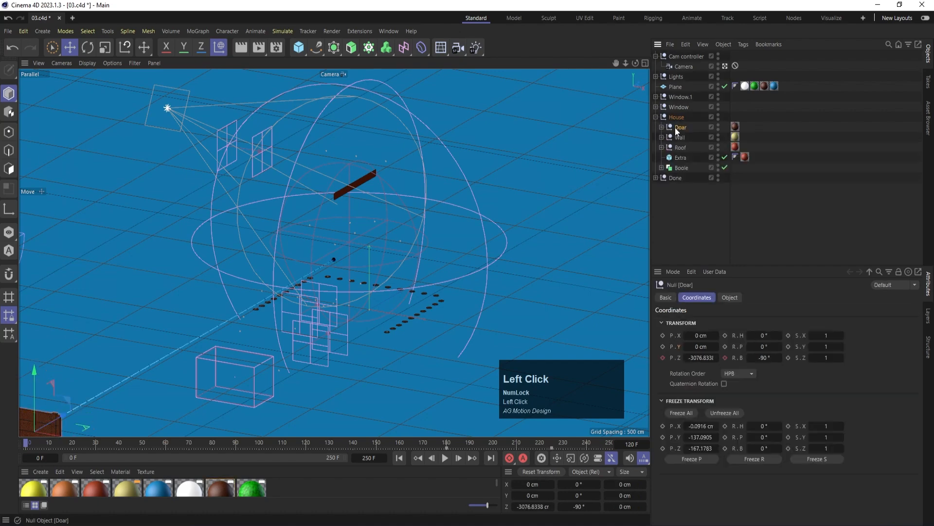
pyautogui.click(63, 414)
pyautogui.hotkey('ctrl', 'z')
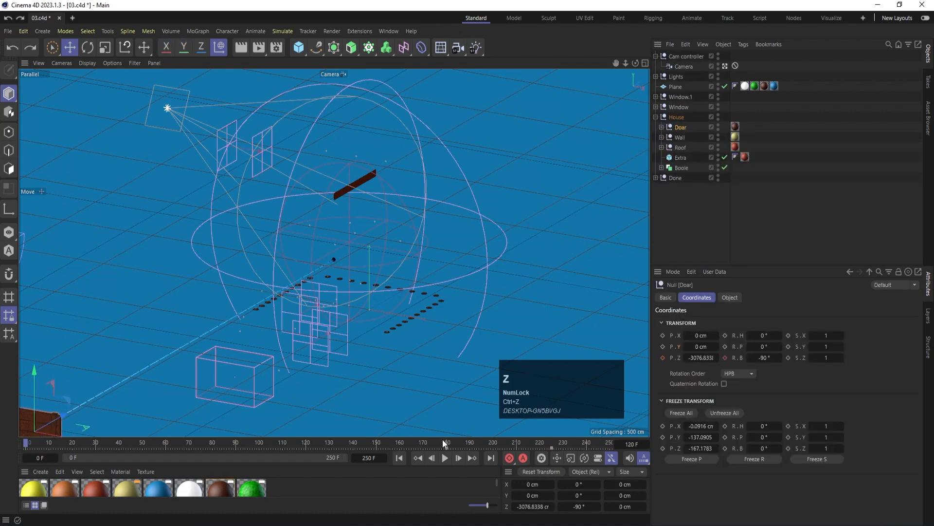
# At frame 180, move the Doar group farther out to Z about -3381 cm, keyframe its position and check the first frame.
pyautogui.moveTo(449, 441); pyautogui.dragTo(448, 442)
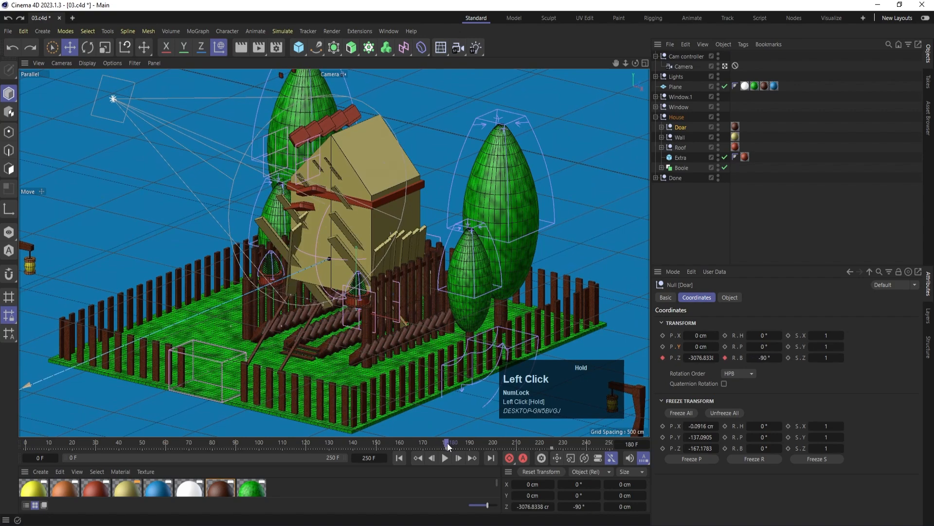
pyautogui.middleClick(426, 306)
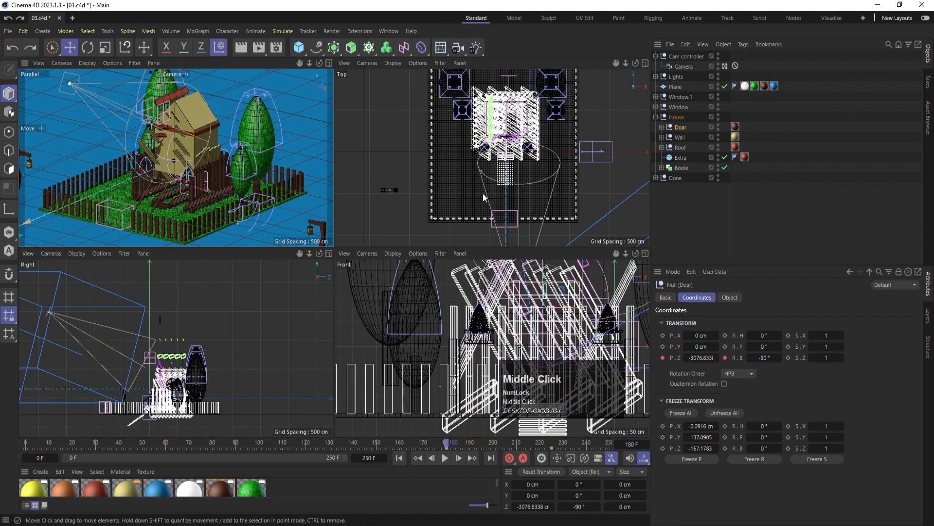
pyautogui.middleClick(483, 194)
pyautogui.scroll(-5, 430, 344)
pyautogui.moveTo(429, 345); pyautogui.dragTo(430, 336)
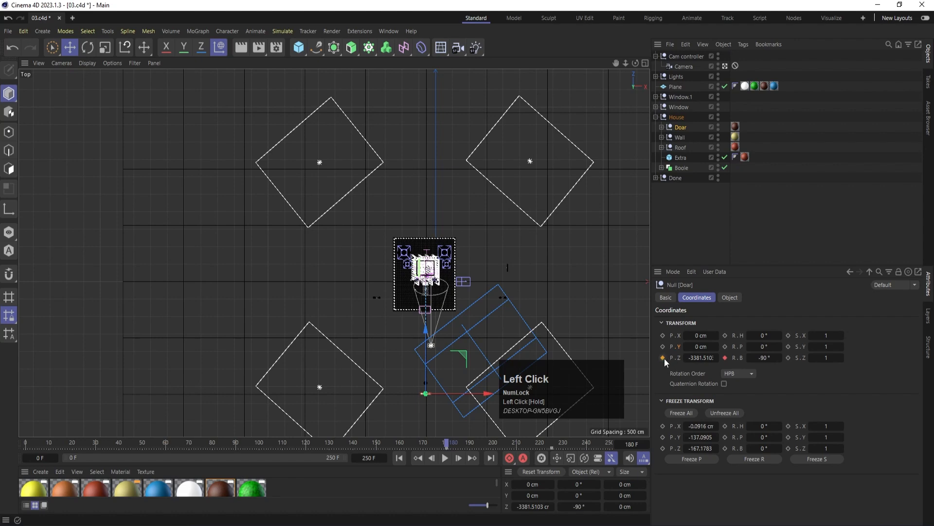
pyautogui.middleClick(476, 214)
pyautogui.middleClick(232, 185)
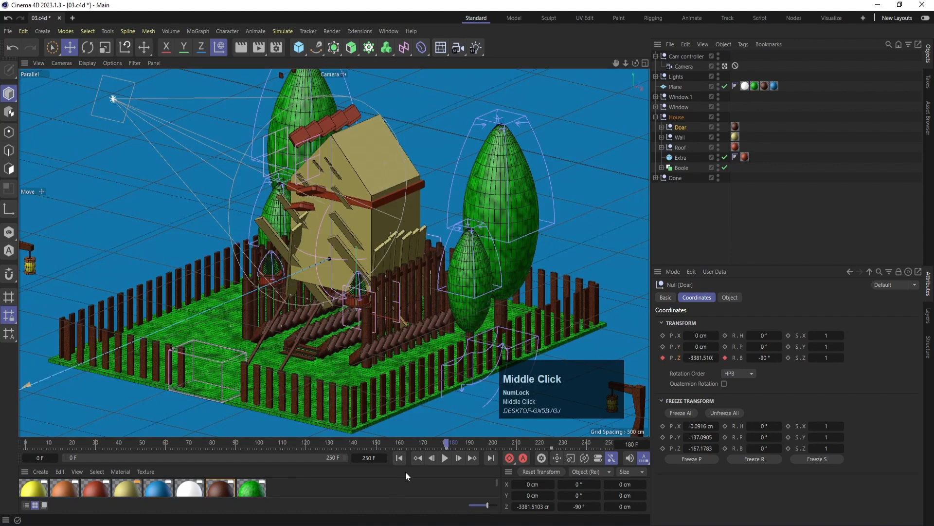
pyautogui.click(399, 458)
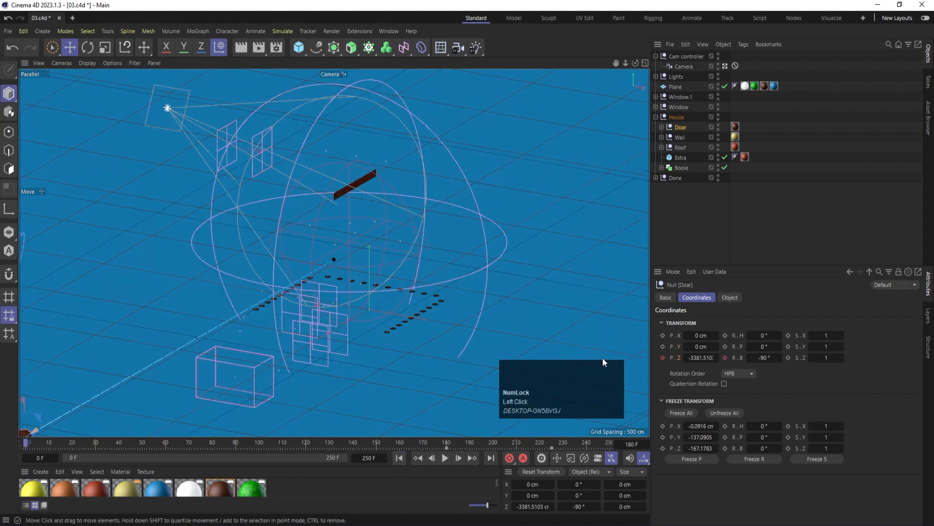
# At frame 180, move the Doar group out of the camera view to Z about -4049 cm and keyframe its position.
pyautogui.click(446, 442)
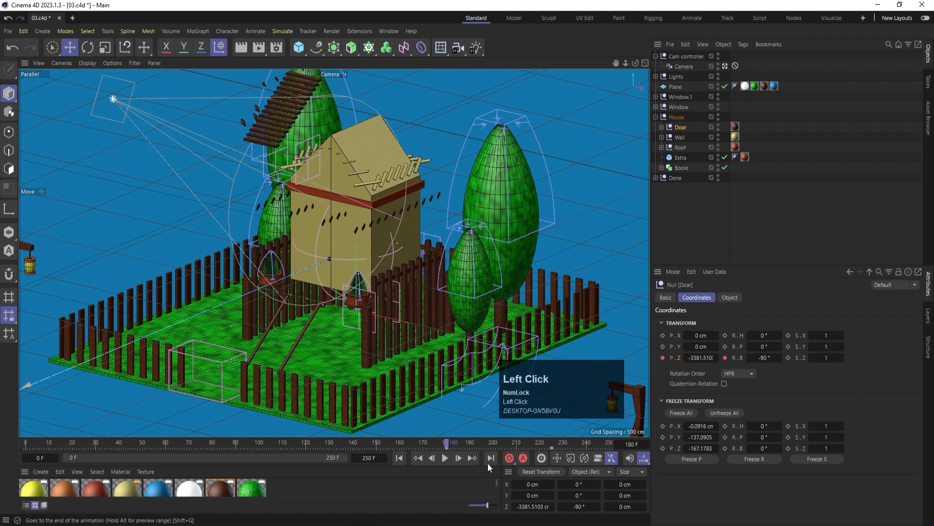
pyautogui.click(459, 458)
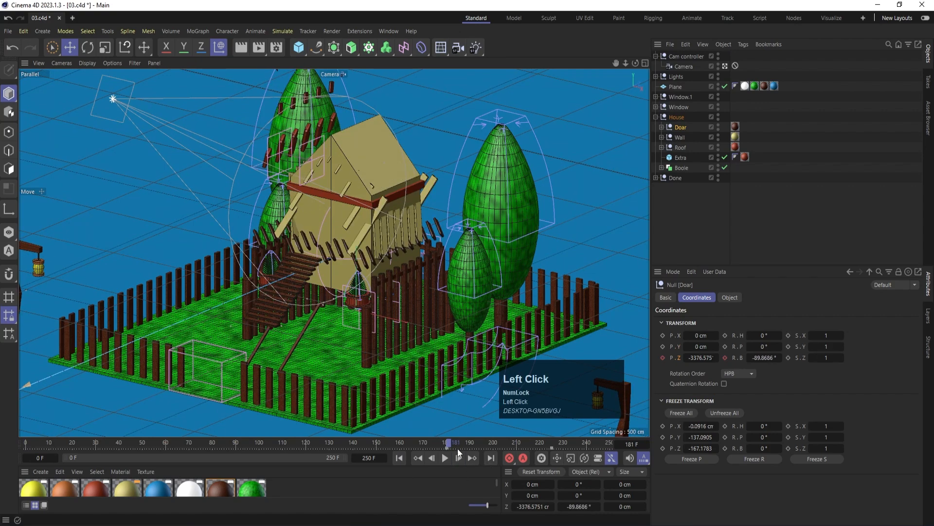
pyautogui.click(431, 458)
pyautogui.middleClick(484, 285)
pyautogui.middleClick(504, 226)
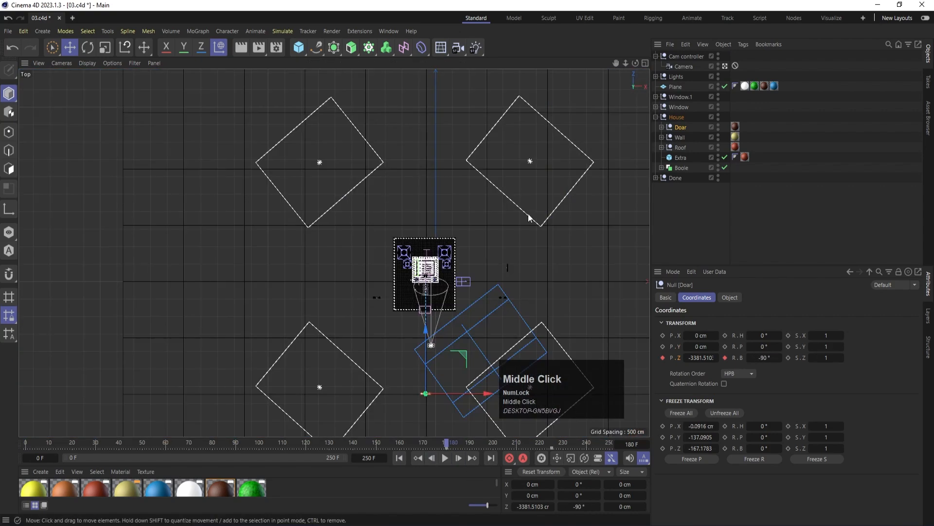
pyautogui.moveTo(431, 334); pyautogui.dragTo(428, 375)
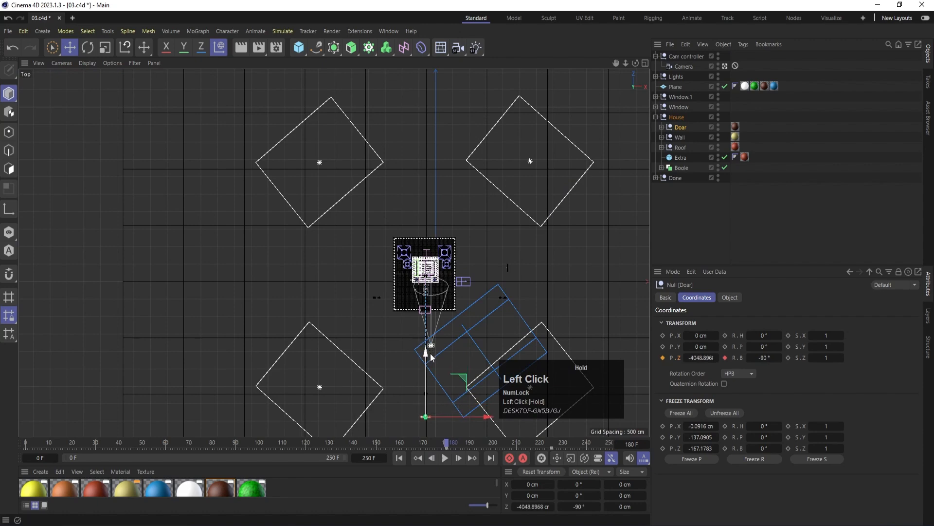
pyautogui.middleClick(474, 250)
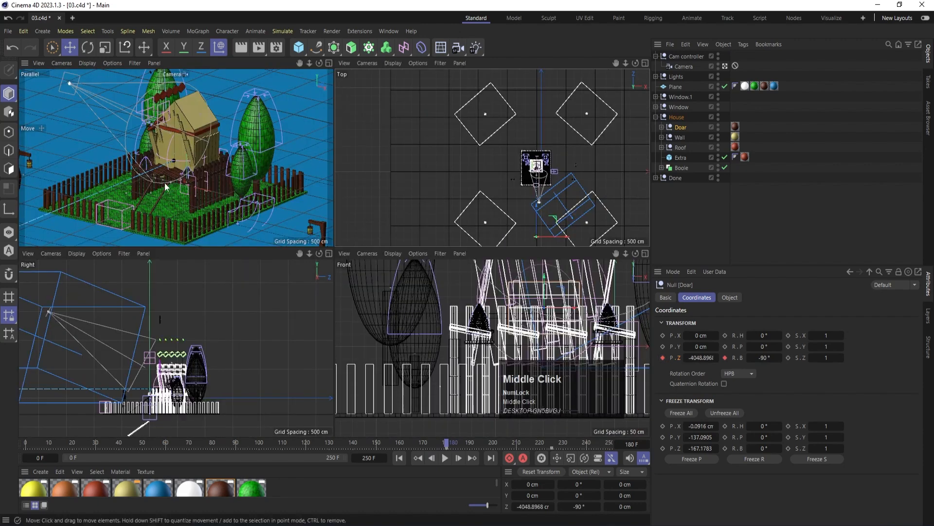
pyautogui.middleClick(168, 185)
# Test-render the camera view at frame 0 and play back the whole animation.
pyautogui.click(399, 458)
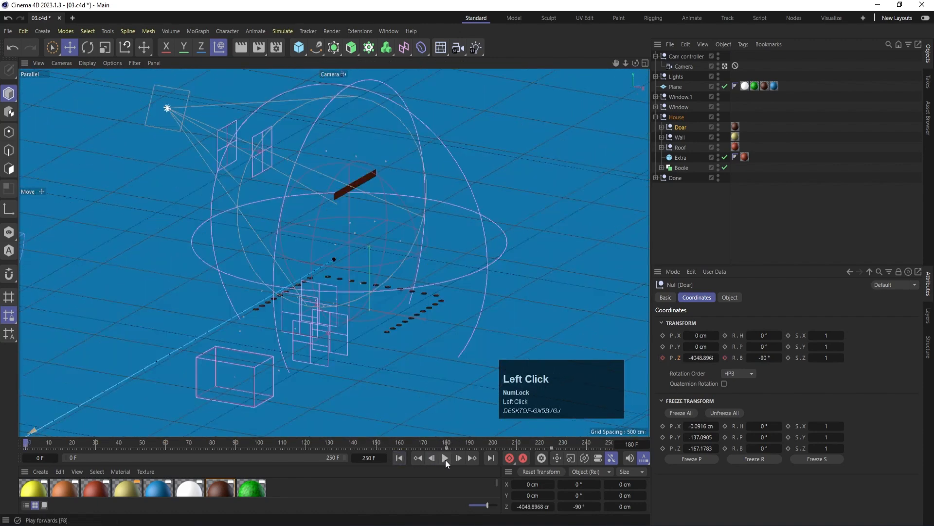
pyautogui.hotkey('ctrl', 'r')
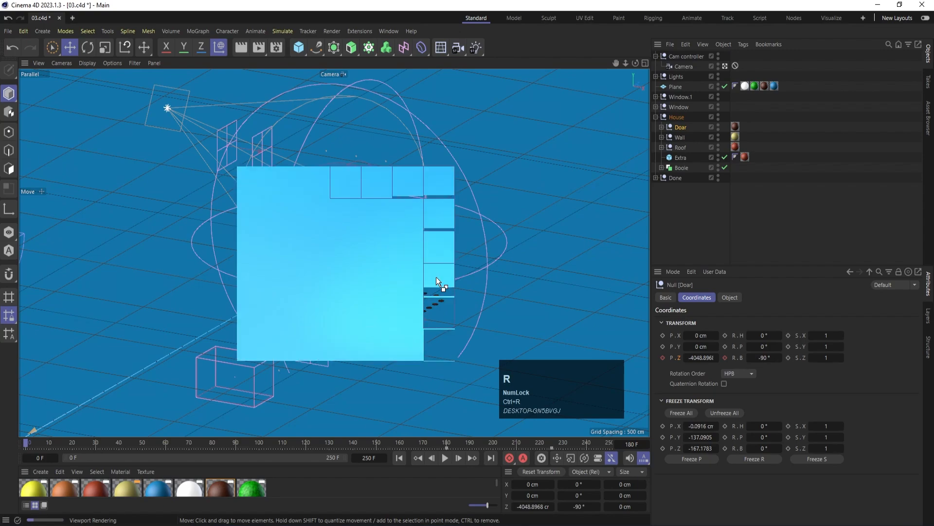
pyautogui.click(444, 458)
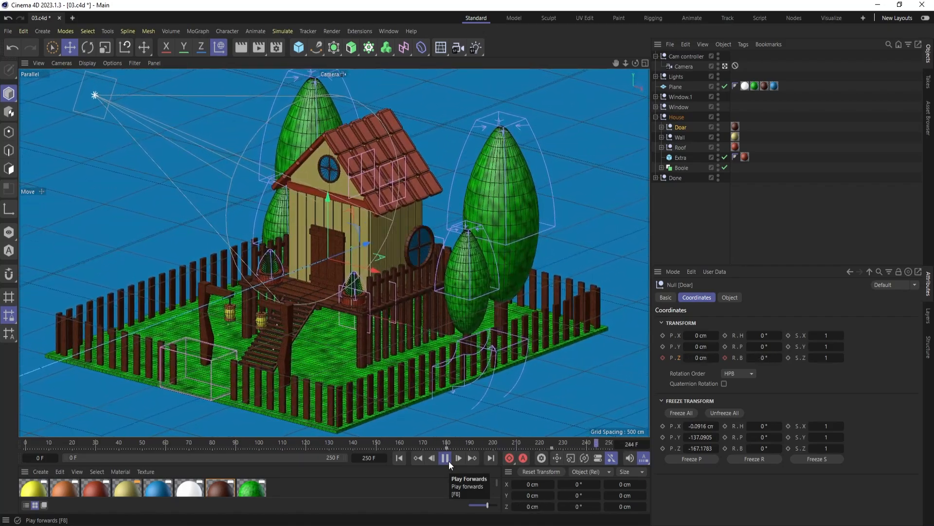
pyautogui.click(445, 458)
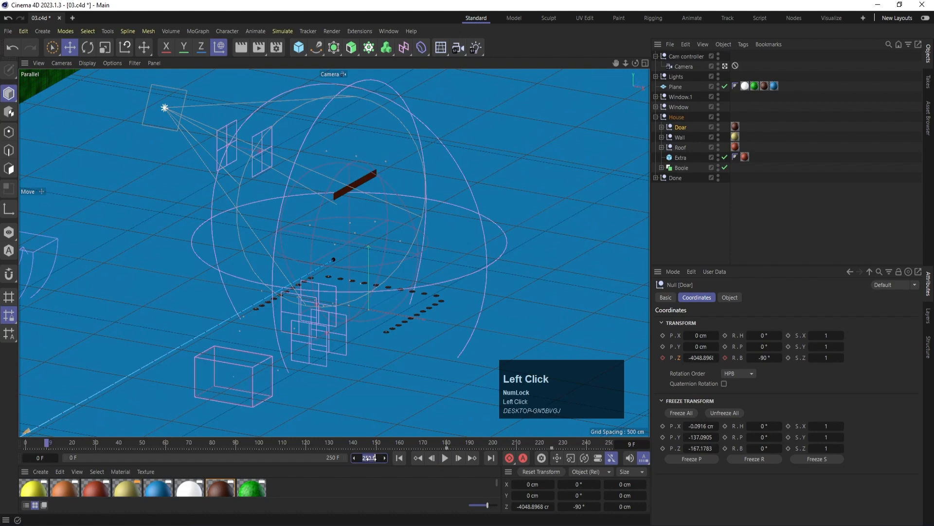
# Extend the timeline to end at frame 360.
pyautogui.write('360')
pyautogui.press('Return')
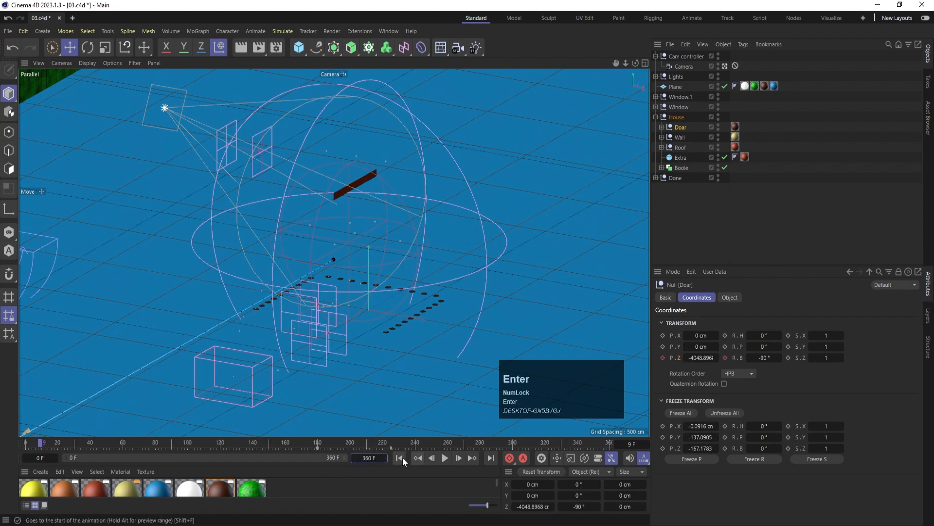